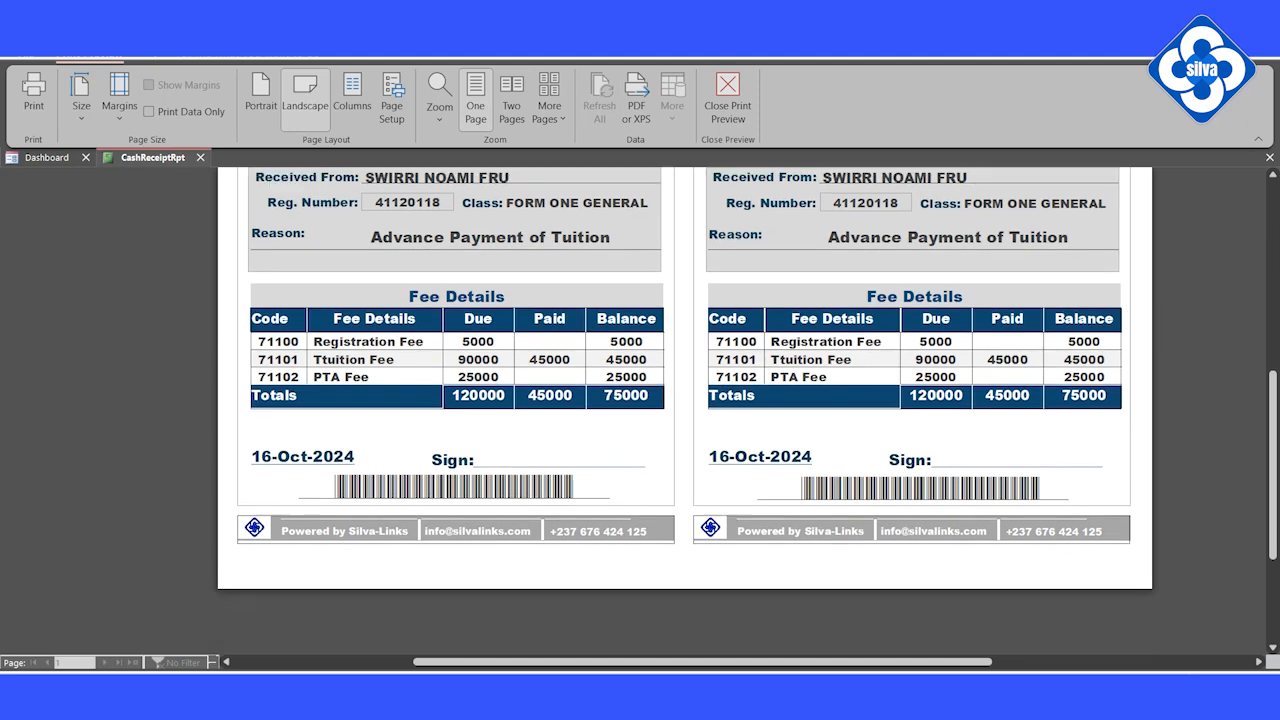
Step: Close the cash receipt and preview the F1GA fee control sheet under Fin. Reports
{"action": "left_click", "coordinate": [566, 196]}
{"action": "left_click", "coordinate": [566, 196]}
{"action": "left_click", "coordinate": [776, 378]}
{"action": "left_click", "coordinate": [200, 158]}
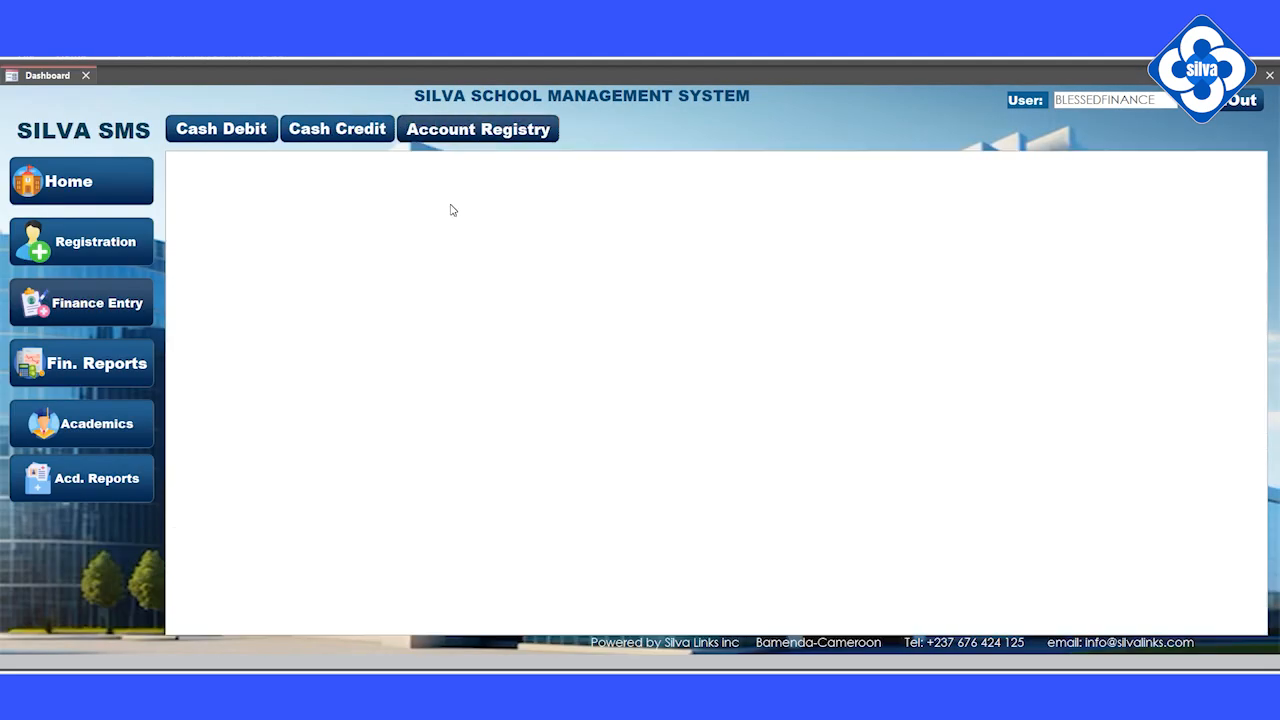
{"action": "left_click", "coordinate": [105, 362]}
{"action": "left_click", "coordinate": [740, 227]}
{"action": "left_click", "coordinate": [672, 361]}
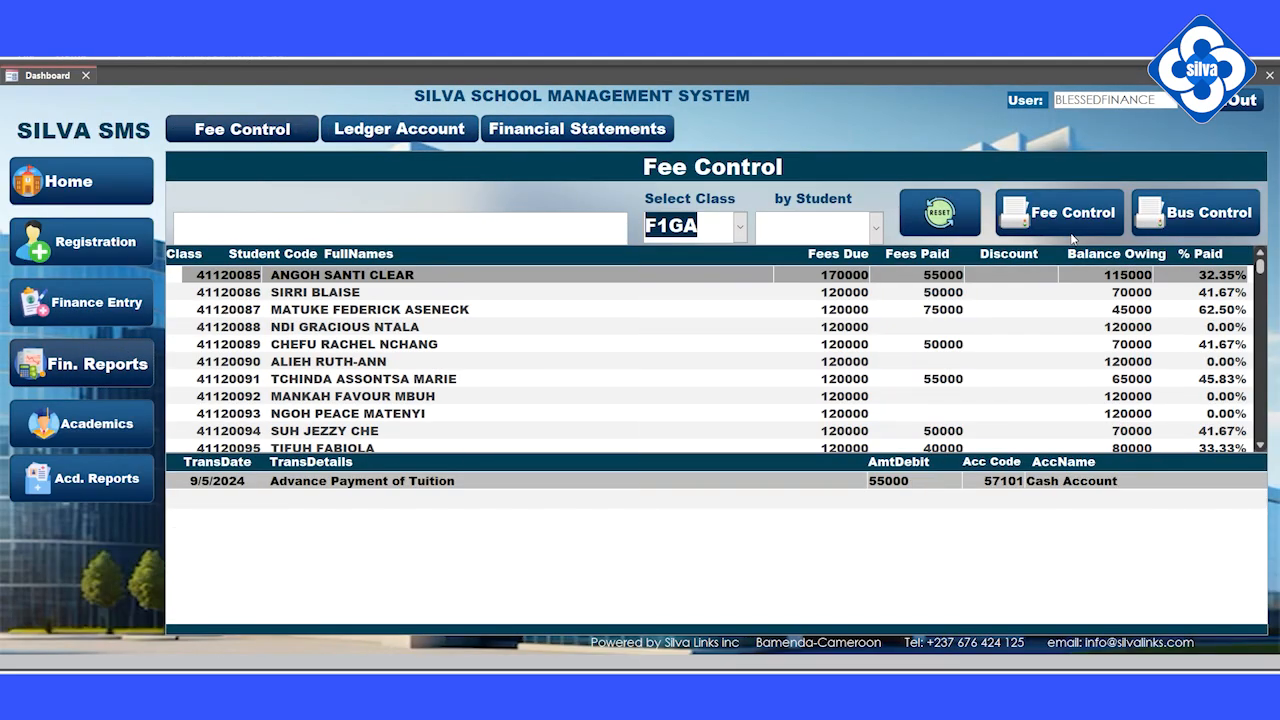
{"action": "scroll", "coordinate": [294, 494], "scroll_direction": "down", "scroll_amount": 3}
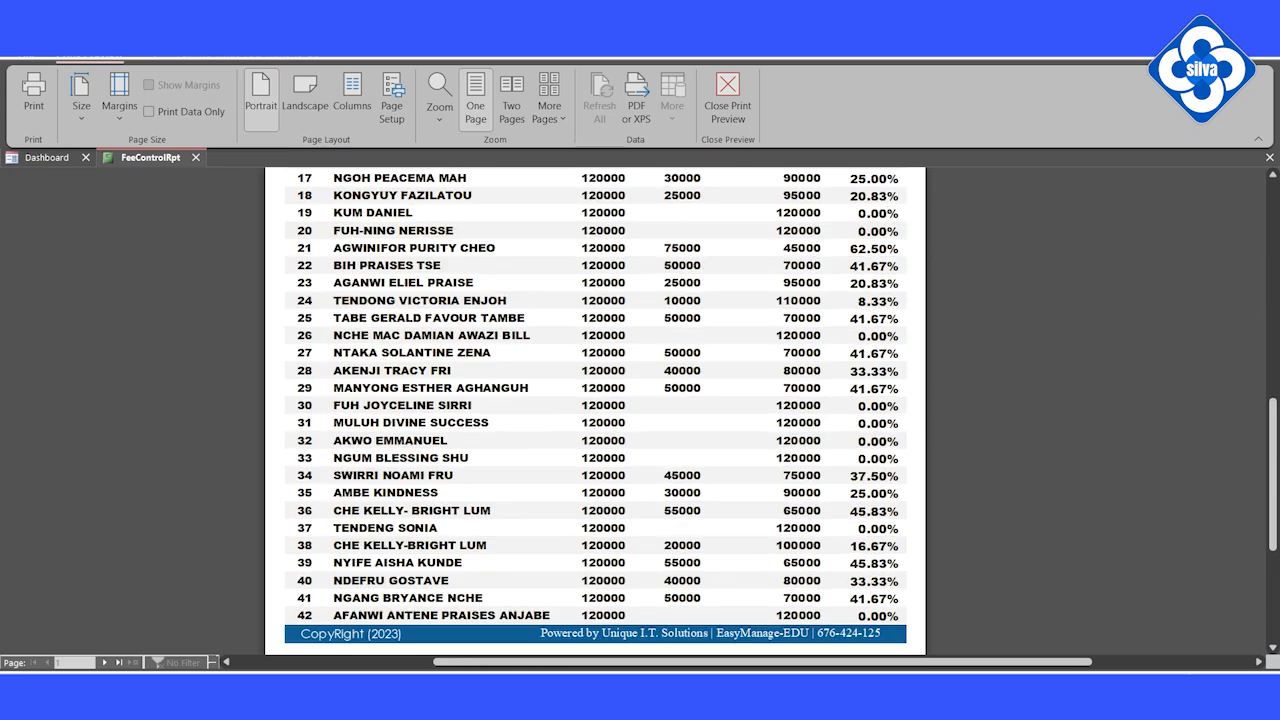
{"action": "scroll", "coordinate": [603, 340], "scroll_direction": "down", "scroll_amount": 5}
{"action": "scroll", "coordinate": [603, 333], "scroll_direction": "up", "scroll_amount": 3}
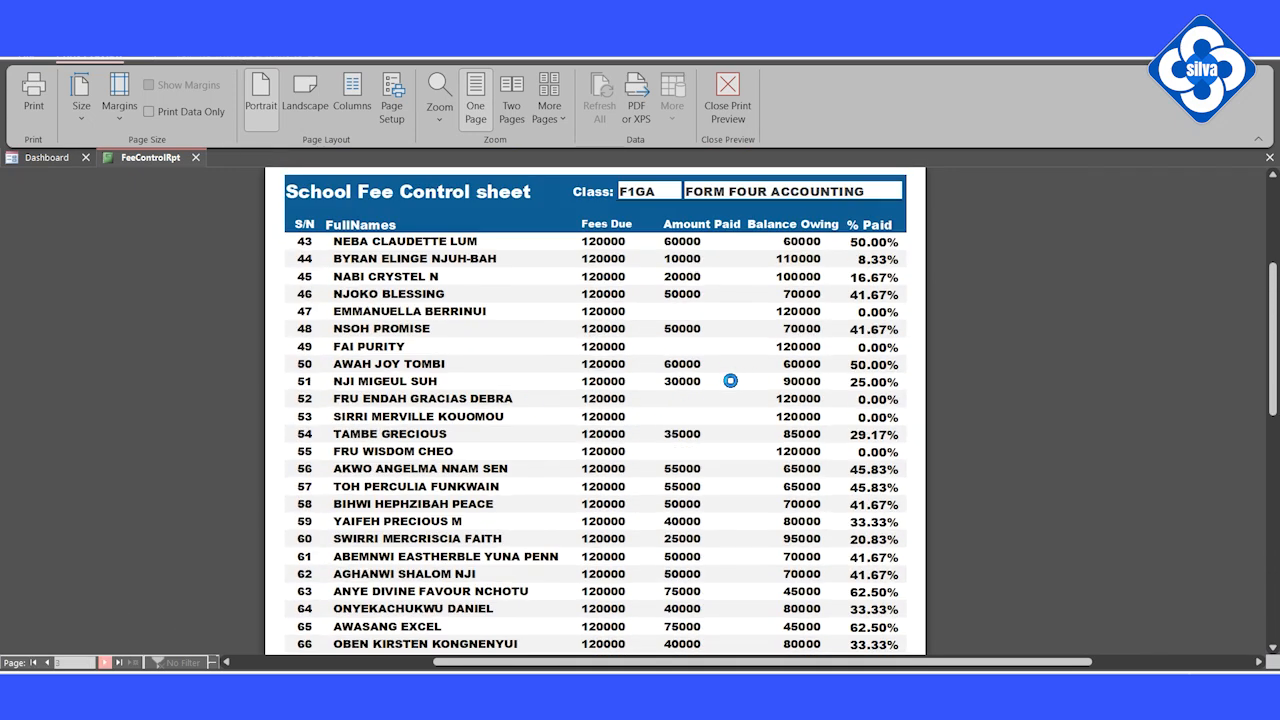
{"action": "scroll", "coordinate": [733, 379], "scroll_direction": "down", "scroll_amount": 8}
{"action": "left_click", "coordinate": [728, 105]}
Step: Show the Cash Account ledger with the start date set to 8/1/2024
{"action": "left_click", "coordinate": [188, 189]}
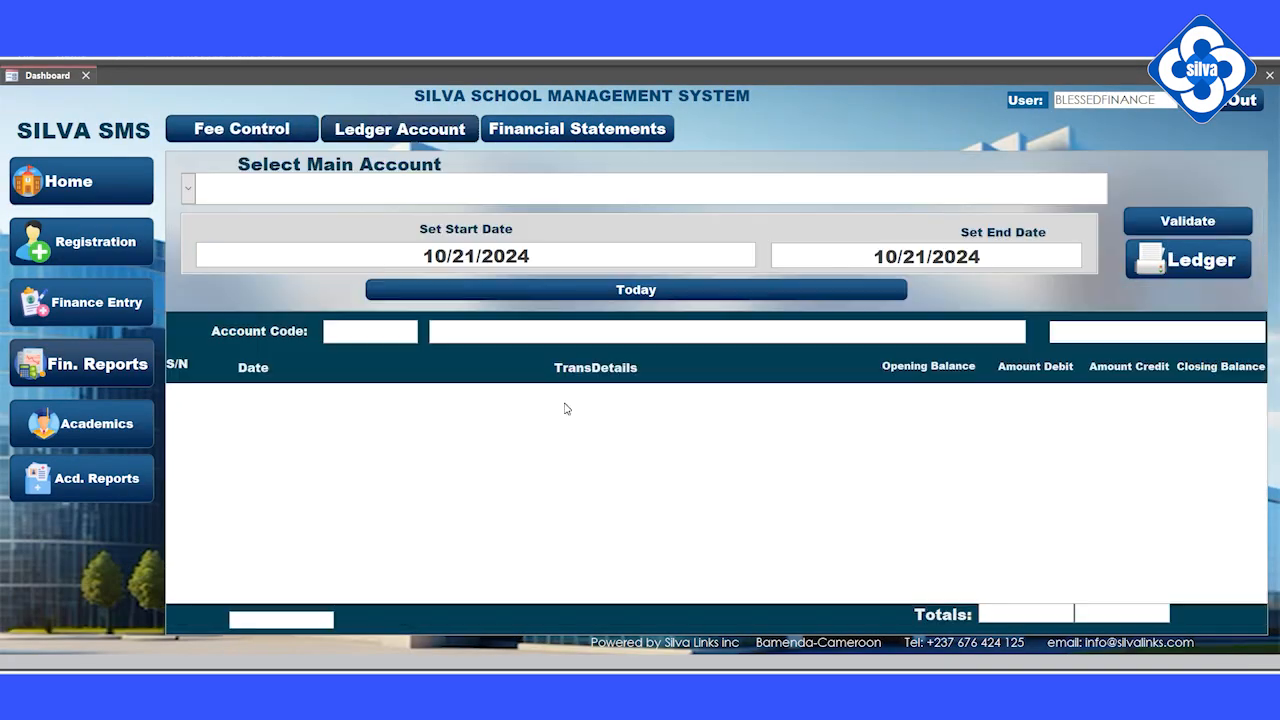
{"action": "left_click", "coordinate": [236, 216]}
{"action": "left_click", "coordinate": [1181, 225]}
{"action": "left_click", "coordinate": [424, 256]}
{"action": "left_click", "coordinate": [764, 250]}
{"action": "left_click", "coordinate": [637, 266]}
{"action": "left_click", "coordinate": [637, 266]}
{"action": "left_click", "coordinate": [719, 313]}
{"action": "left_click", "coordinate": [1180, 222]}
{"action": "scroll", "coordinate": [1116, 283], "scroll_direction": "down", "scroll_amount": 20}
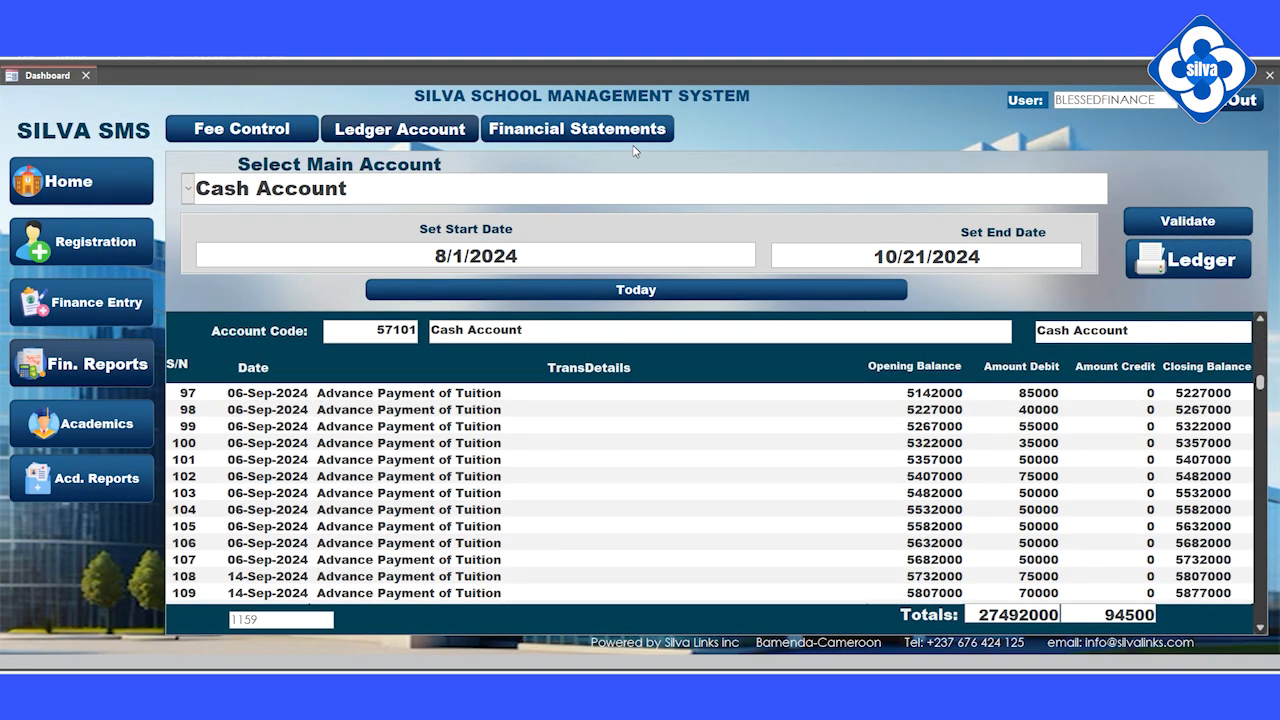
Step: Load the income statement for the period starting 7/1/2024
{"action": "left_click", "coordinate": [577, 129]}
{"action": "left_click", "coordinate": [244, 227]}
{"action": "left_click", "coordinate": [320, 219]}
{"action": "left_click", "coordinate": [197, 235]}
{"action": "left_click", "coordinate": [197, 235]}
{"action": "left_click", "coordinate": [223, 281]}
{"action": "left_click", "coordinate": [513, 224]}
{"action": "scroll", "coordinate": [935, 321], "scroll_direction": "down", "scroll_amount": 7}
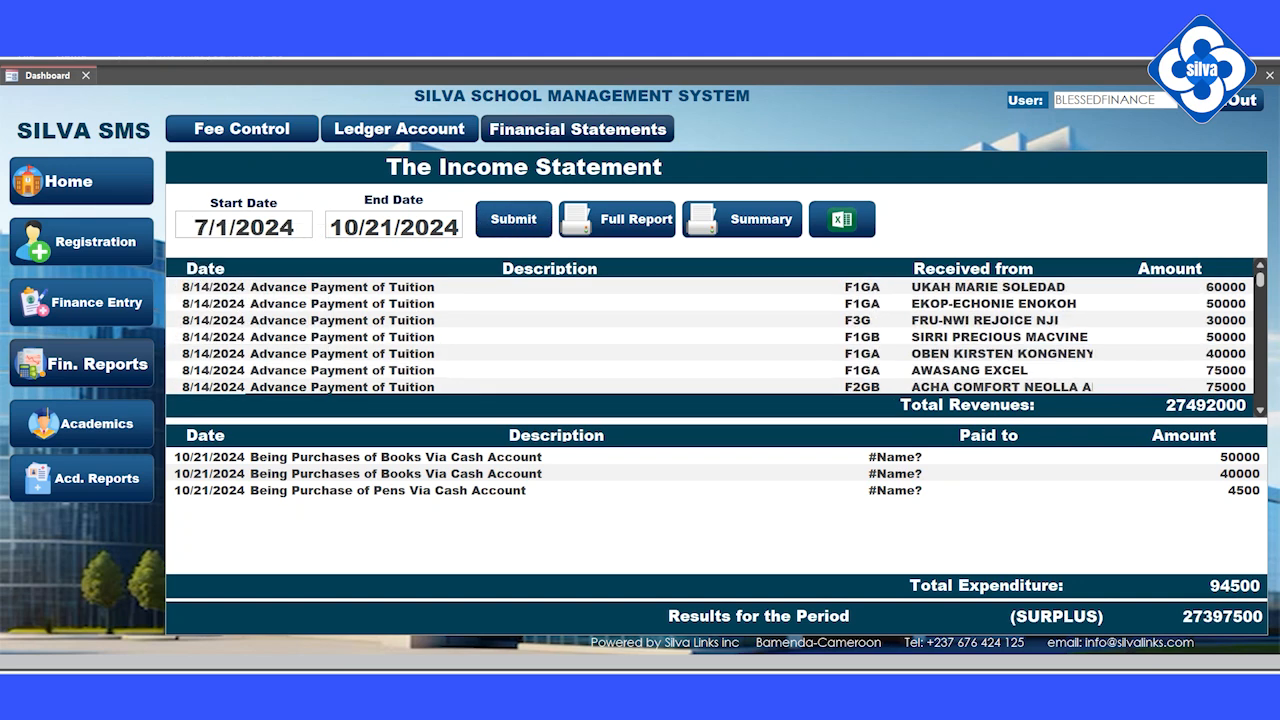
Step: Preview the full income statement report page by page, then close it
{"action": "left_click", "coordinate": [626, 222]}
{"action": "left_click", "coordinate": [643, 300]}
{"action": "scroll", "coordinate": [643, 320], "scroll_direction": "down", "scroll_amount": 12}
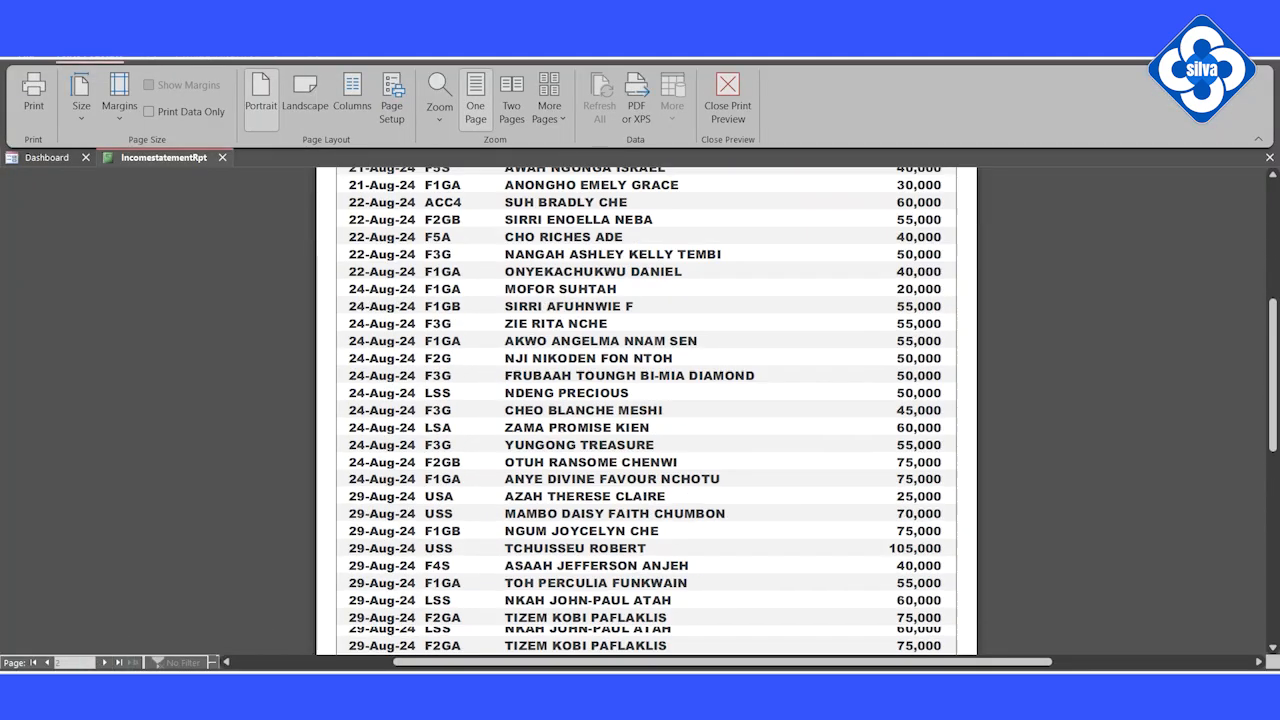
{"action": "scroll", "coordinate": [643, 320], "scroll_direction": "down", "scroll_amount": 5}
{"action": "left_click", "coordinate": [643, 320]}
{"action": "left_click", "coordinate": [104, 662]}
{"action": "left_click", "coordinate": [104, 662]}
{"action": "left_click", "coordinate": [104, 662]}
{"action": "left_click", "coordinate": [727, 98]}
Step: Preview the monthly fee summary report, then go to the Academics marks entry page
{"action": "left_click", "coordinate": [758, 219]}
{"action": "left_click", "coordinate": [625, 350]}
{"action": "left_click", "coordinate": [625, 350]}
{"action": "left_click", "coordinate": [104, 662]}
{"action": "left_click", "coordinate": [104, 662]}
{"action": "left_click", "coordinate": [104, 662]}
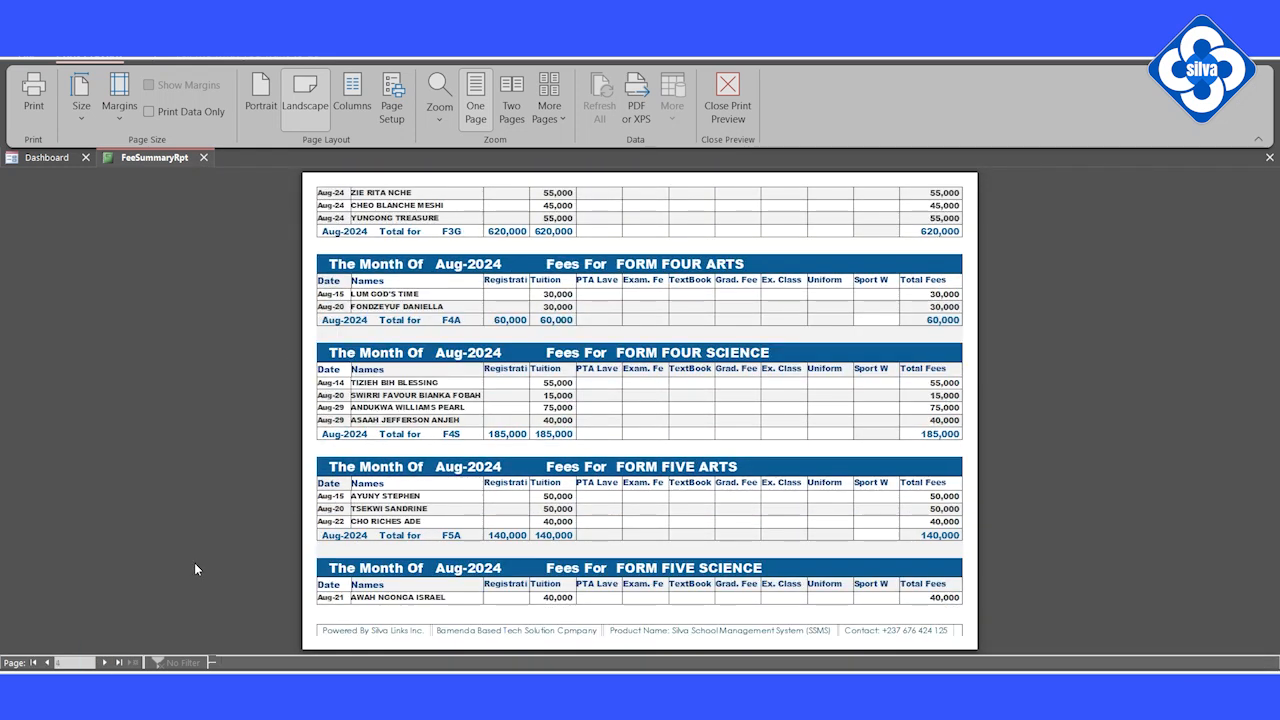
{"action": "left_click", "coordinate": [104, 662]}
{"action": "left_click", "coordinate": [104, 662]}
{"action": "left_click", "coordinate": [727, 98]}
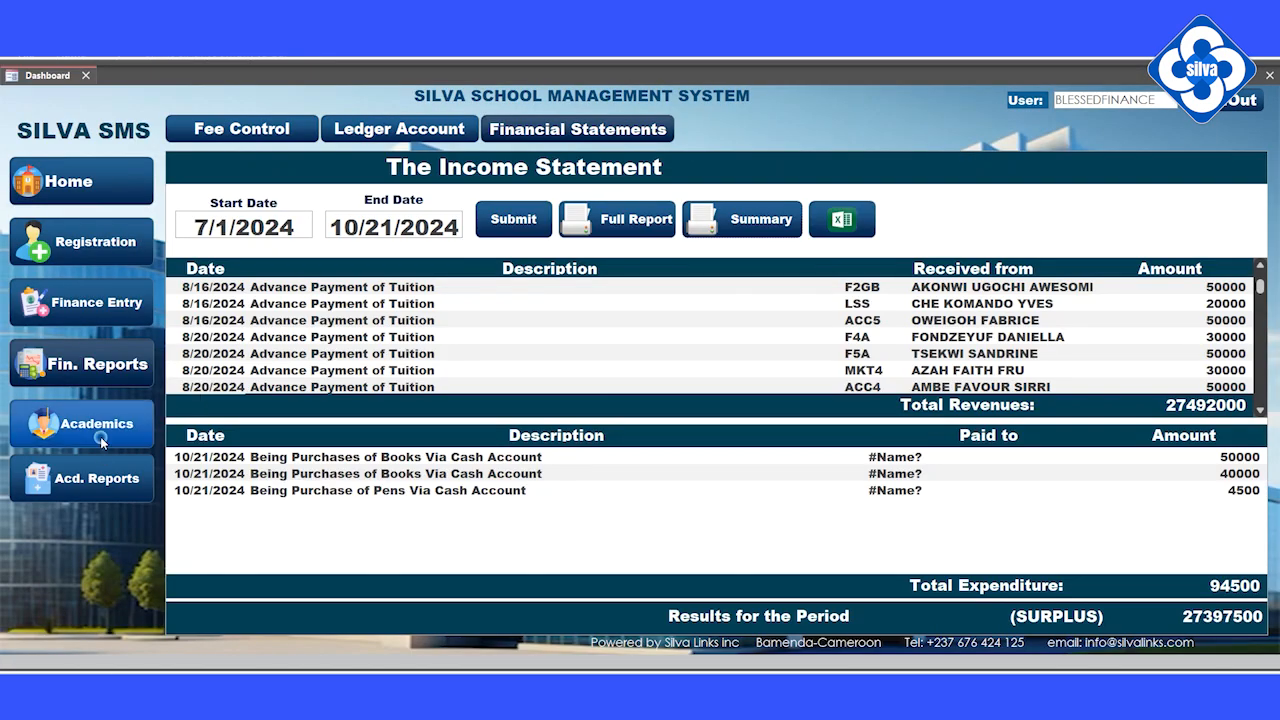
{"action": "left_click", "coordinate": [101, 441]}
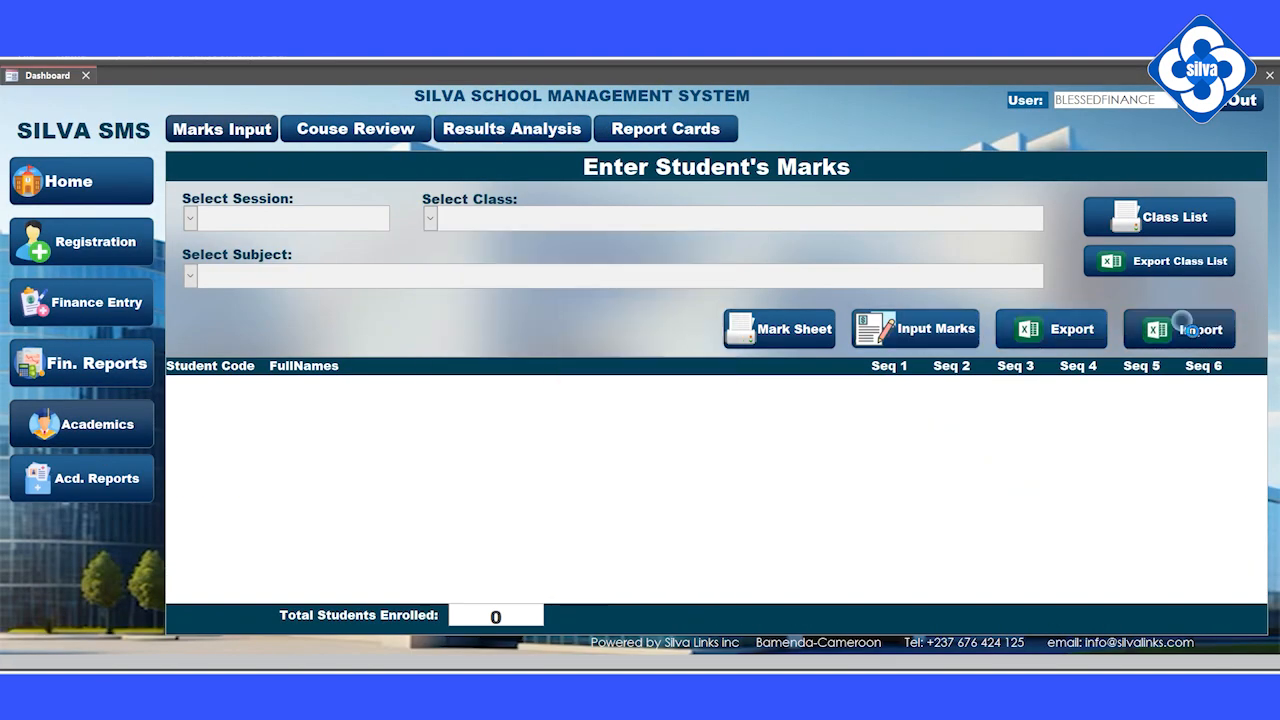
Step: Load the First Term Exam results for FORM ONE GENERAL A in Results Analysis
{"action": "left_click", "coordinate": [512, 129]}
{"action": "left_click", "coordinate": [860, 204]}
{"action": "left_click", "coordinate": [920, 232]}
{"action": "left_click", "coordinate": [860, 260]}
{"action": "left_click", "coordinate": [900, 332]}
{"action": "left_click", "coordinate": [939, 253]}
{"action": "scroll", "coordinate": [948, 573], "scroll_direction": "down", "scroll_amount": 4}
{"action": "scroll", "coordinate": [948, 573], "scroll_direction": "down", "scroll_amount": 3}
Step: Preview the class First Term marks sheet and the broad sheet
{"action": "left_click", "coordinate": [1067, 252]}
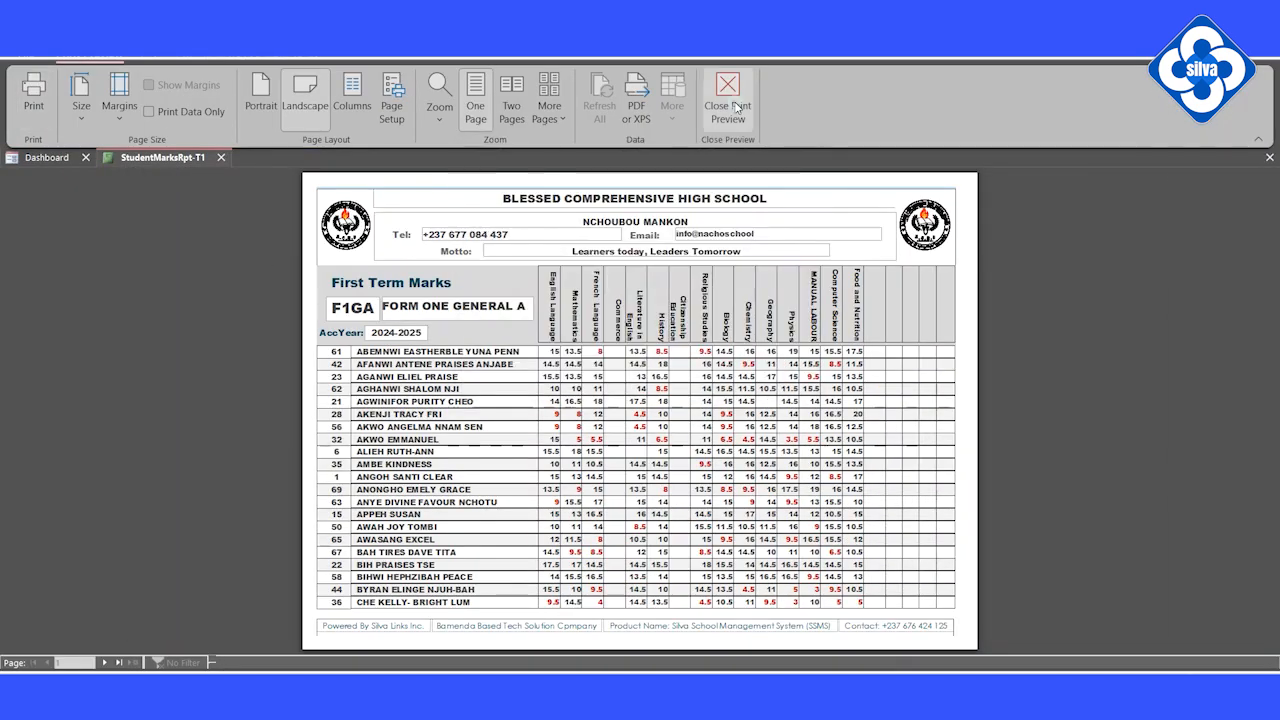
{"action": "left_click", "coordinate": [736, 107]}
{"action": "left_click", "coordinate": [1187, 252]}
{"action": "left_click", "coordinate": [700, 400]}
{"action": "scroll", "coordinate": [700, 400], "scroll_direction": "down", "scroll_amount": 3}
{"action": "left_click", "coordinate": [728, 105]}
Step: Preview the FORM ONE GENERAL A report cards, then close the preview
{"action": "left_click", "coordinate": [666, 129]}
{"action": "left_click", "coordinate": [198, 235]}
{"action": "left_click", "coordinate": [380, 332]}
{"action": "left_click", "coordinate": [794, 234]}
{"action": "left_click", "coordinate": [799, 210]}
{"action": "left_click", "coordinate": [355, 310]}
{"action": "left_click", "coordinate": [622, 350]}
{"action": "scroll", "coordinate": [622, 350], "scroll_direction": "up", "scroll_amount": 2}
{"action": "scroll", "coordinate": [622, 350], "scroll_direction": "down", "scroll_amount": 8}
{"action": "left_click", "coordinate": [728, 105]}
{"action": "left_click", "coordinate": [458, 314]}
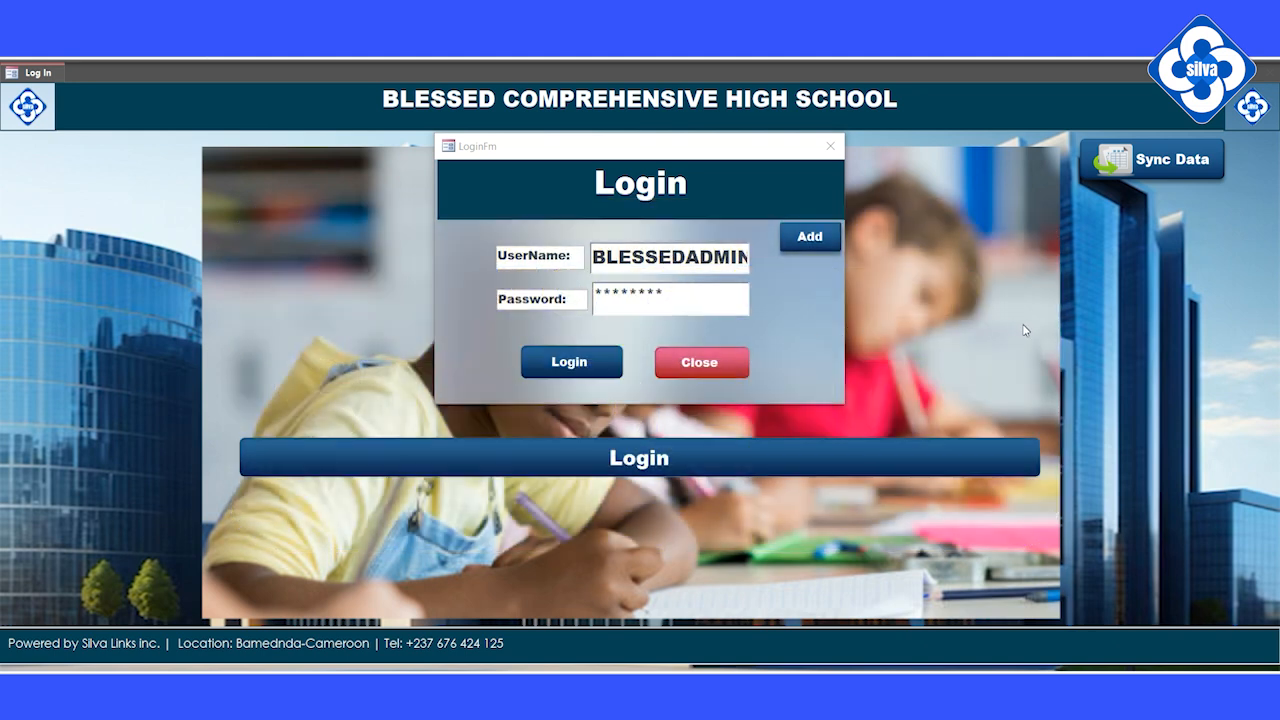
Step: Log in as administrator, dismiss the welcome message and go to Registration
{"action": "left_click", "coordinate": [566, 364]}
{"action": "left_click", "coordinate": [693, 418]}
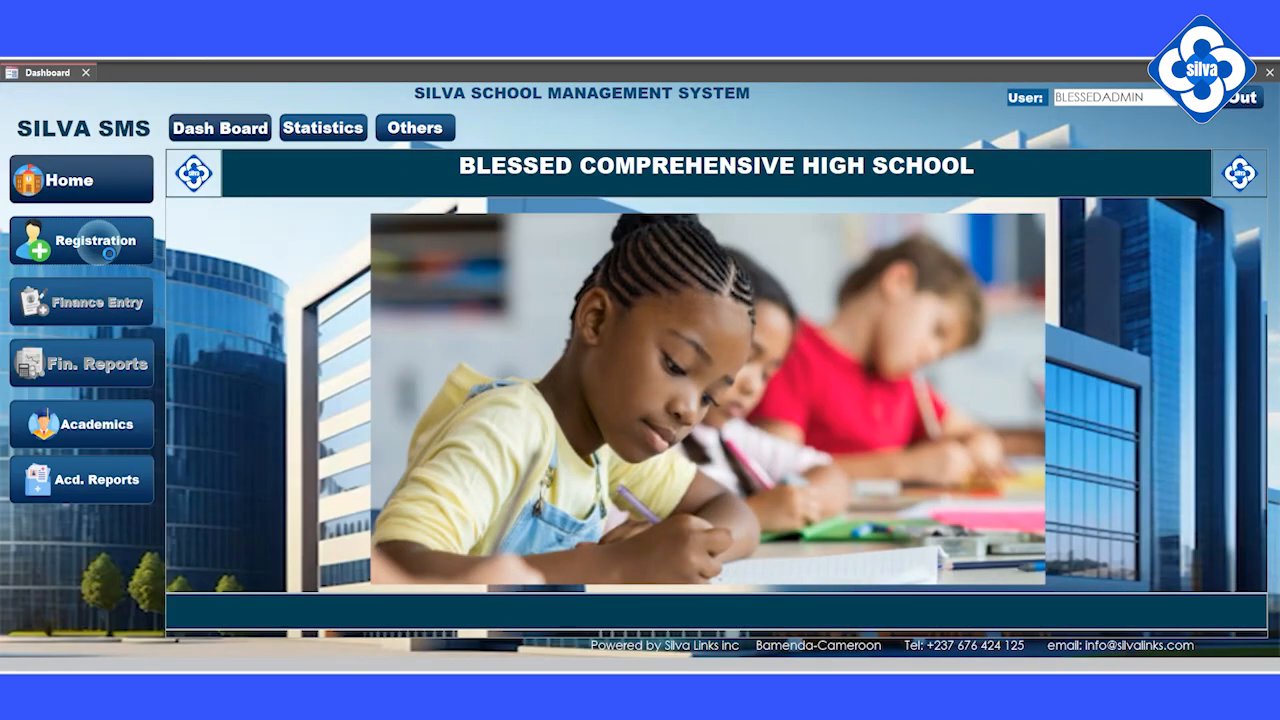
{"action": "left_click", "coordinate": [99, 245]}
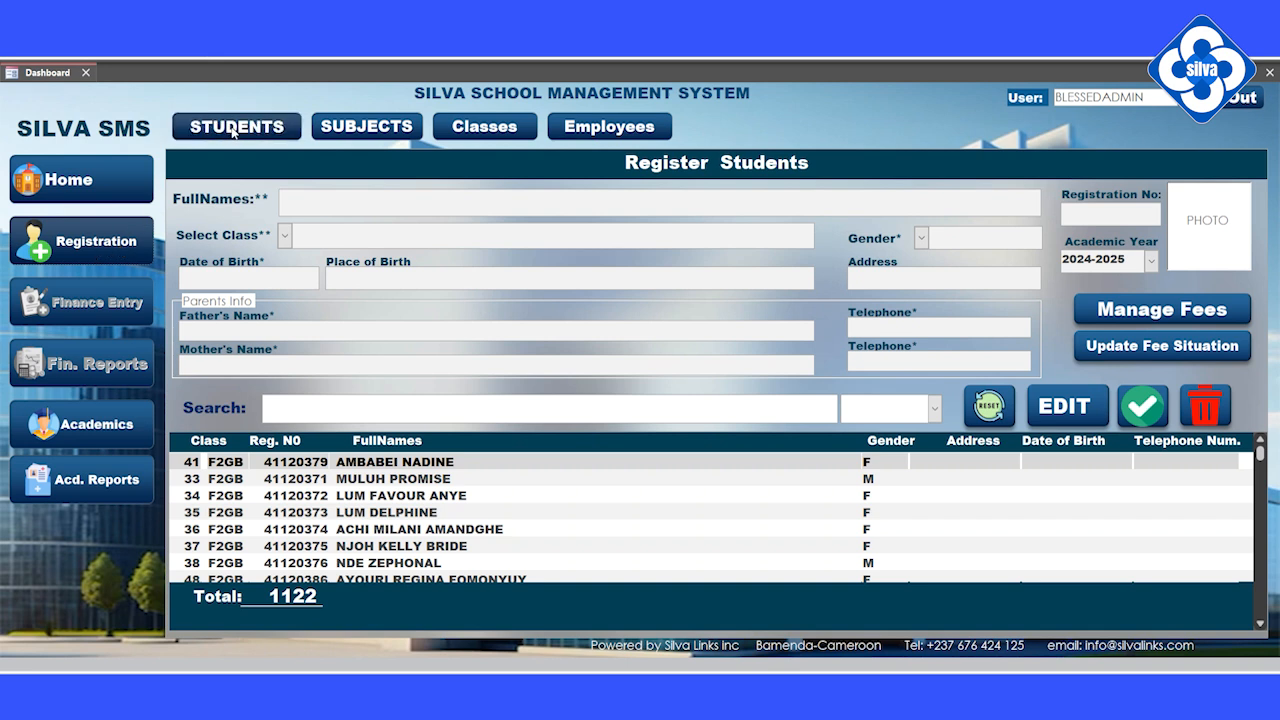
{"action": "left_click", "coordinate": [366, 126]}
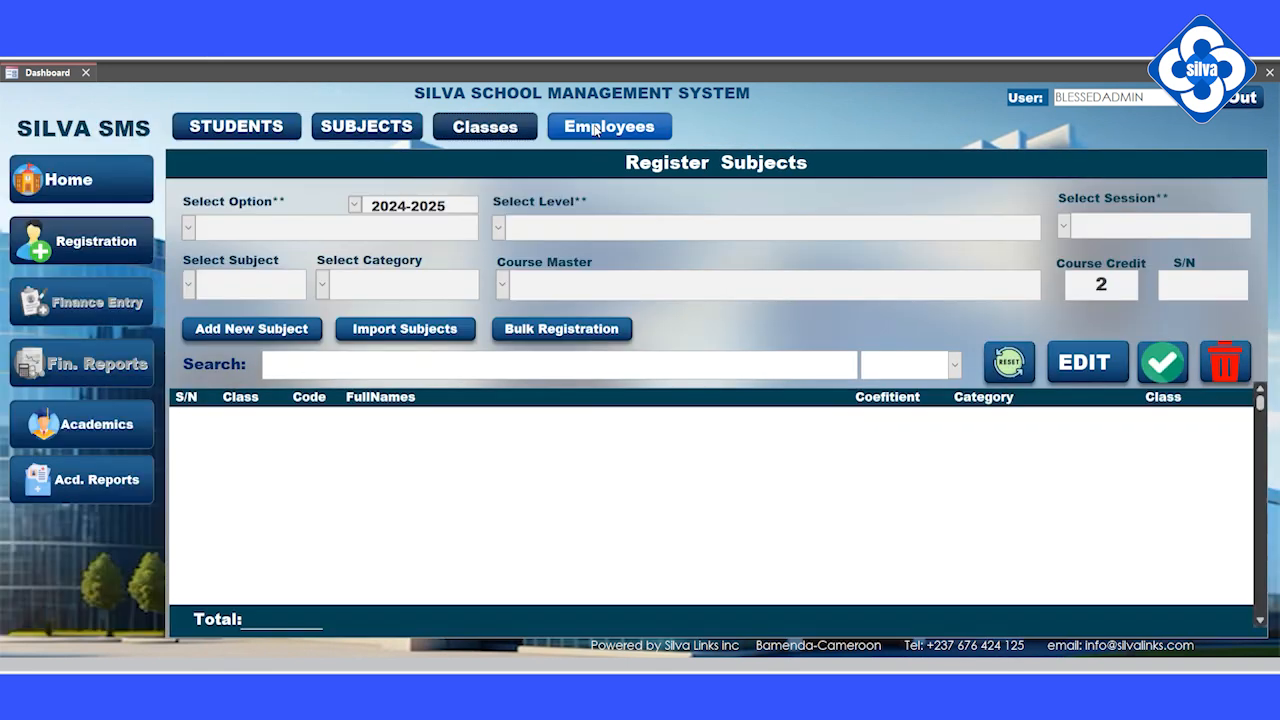
{"action": "left_click", "coordinate": [593, 128]}
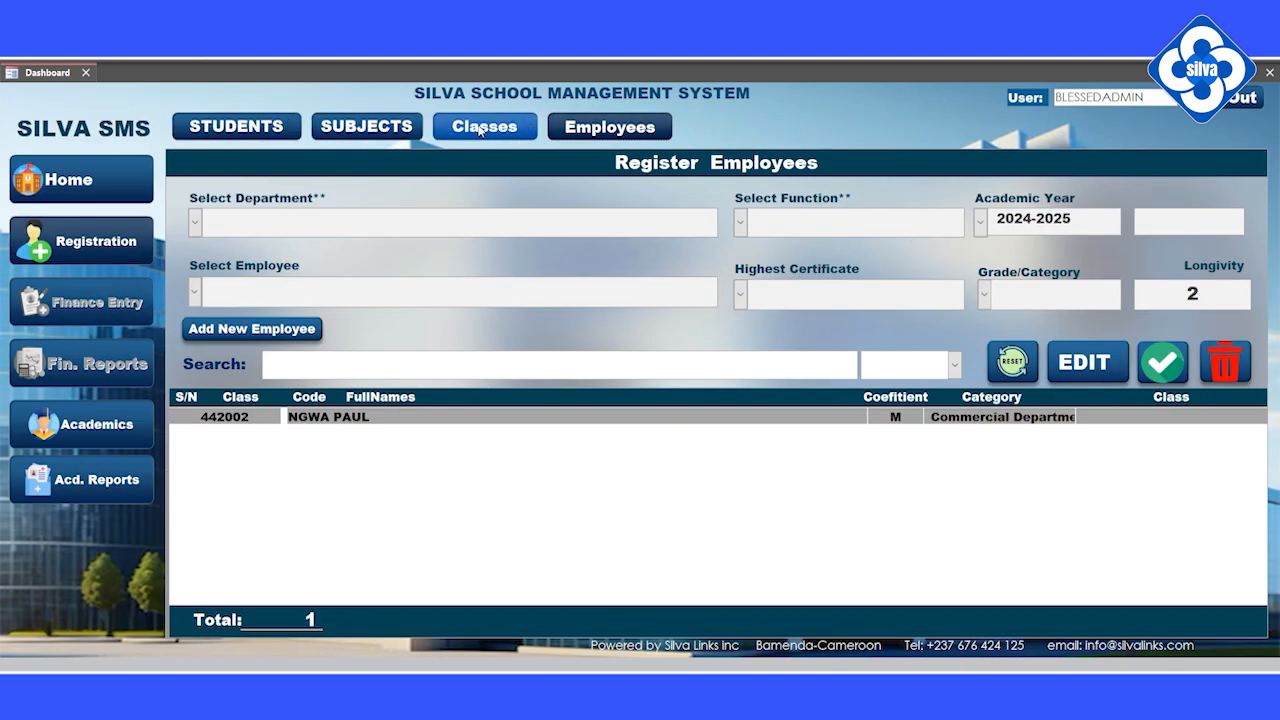
{"action": "left_click", "coordinate": [481, 130]}
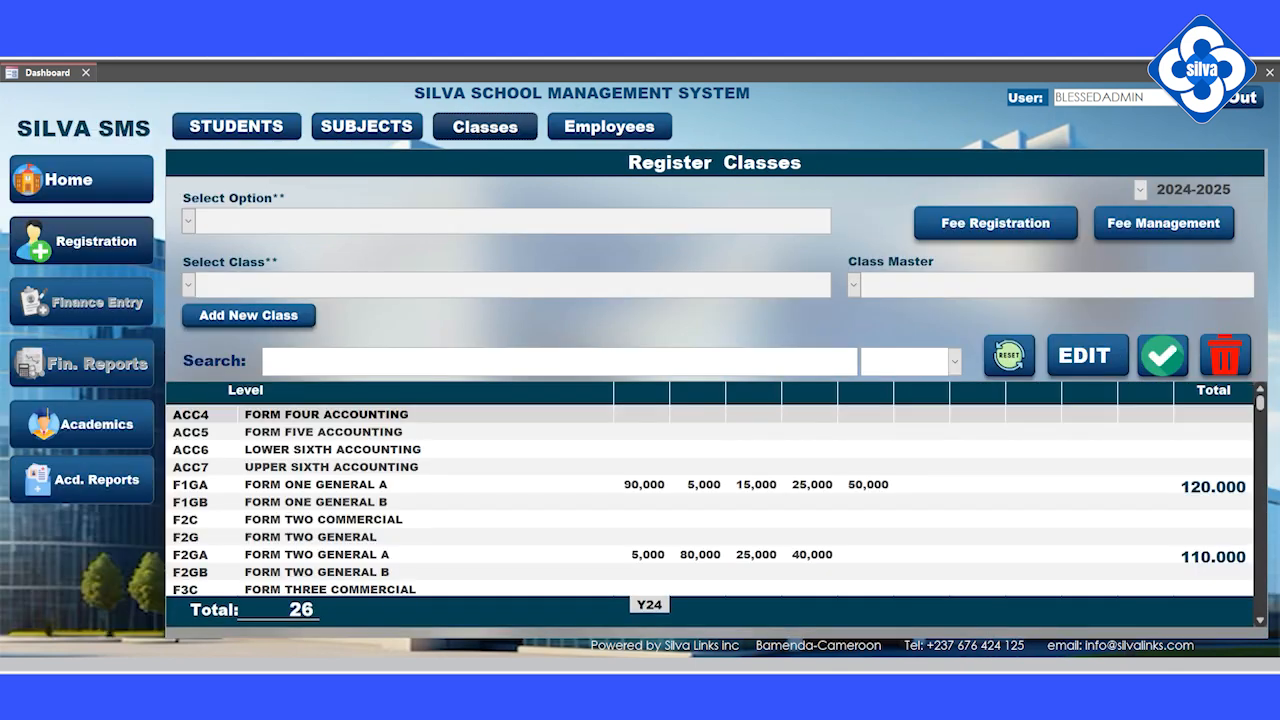
{"action": "scroll", "coordinate": [709, 500], "scroll_direction": "down", "scroll_amount": 3}
{"action": "scroll", "coordinate": [709, 500], "scroll_direction": "up", "scroll_amount": 3}
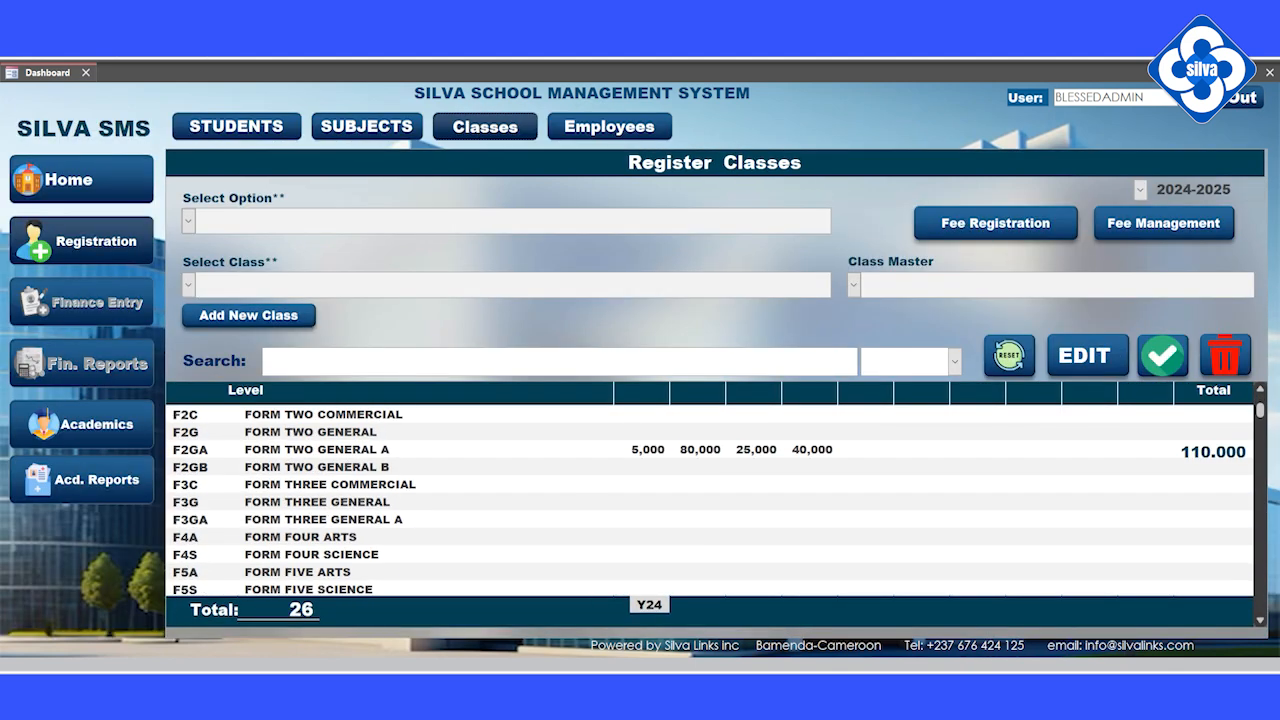
{"action": "left_click", "coordinate": [236, 126]}
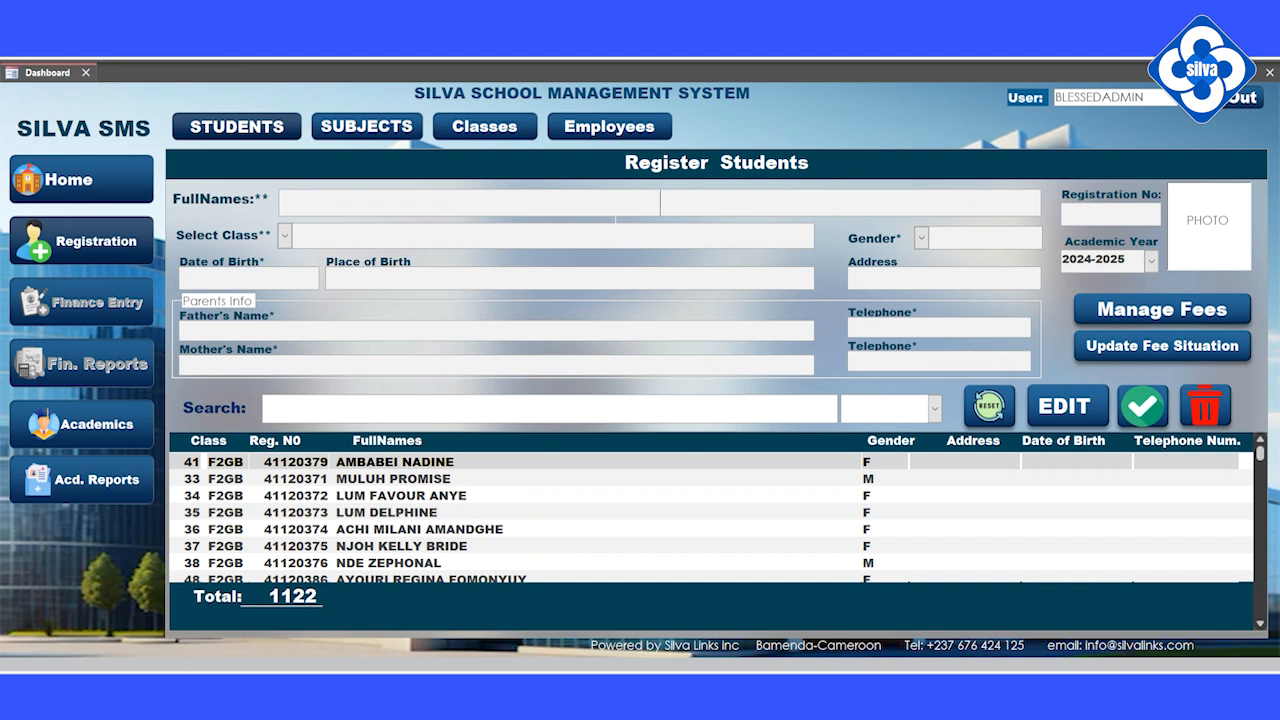
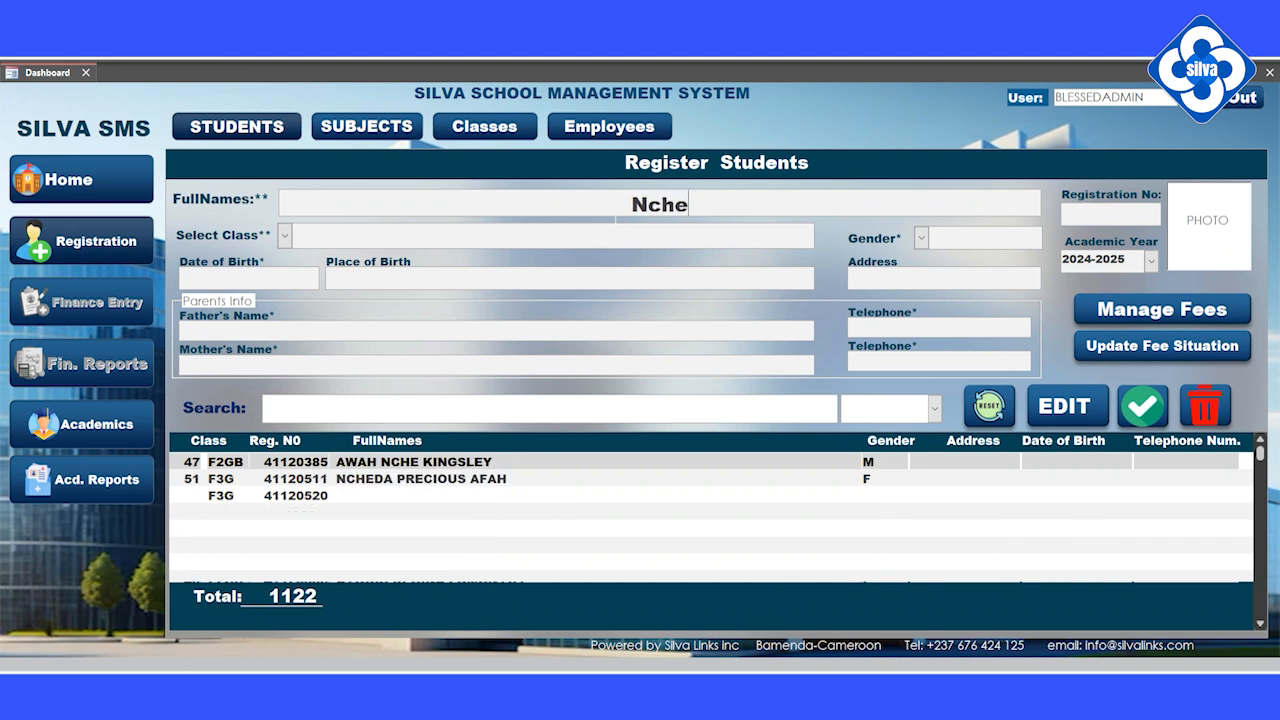
Step: Enter the new student's surname in FullNames and inspect the ACC4, F1GA and F3G students sharing it
{"action": "type", "text": " E"}
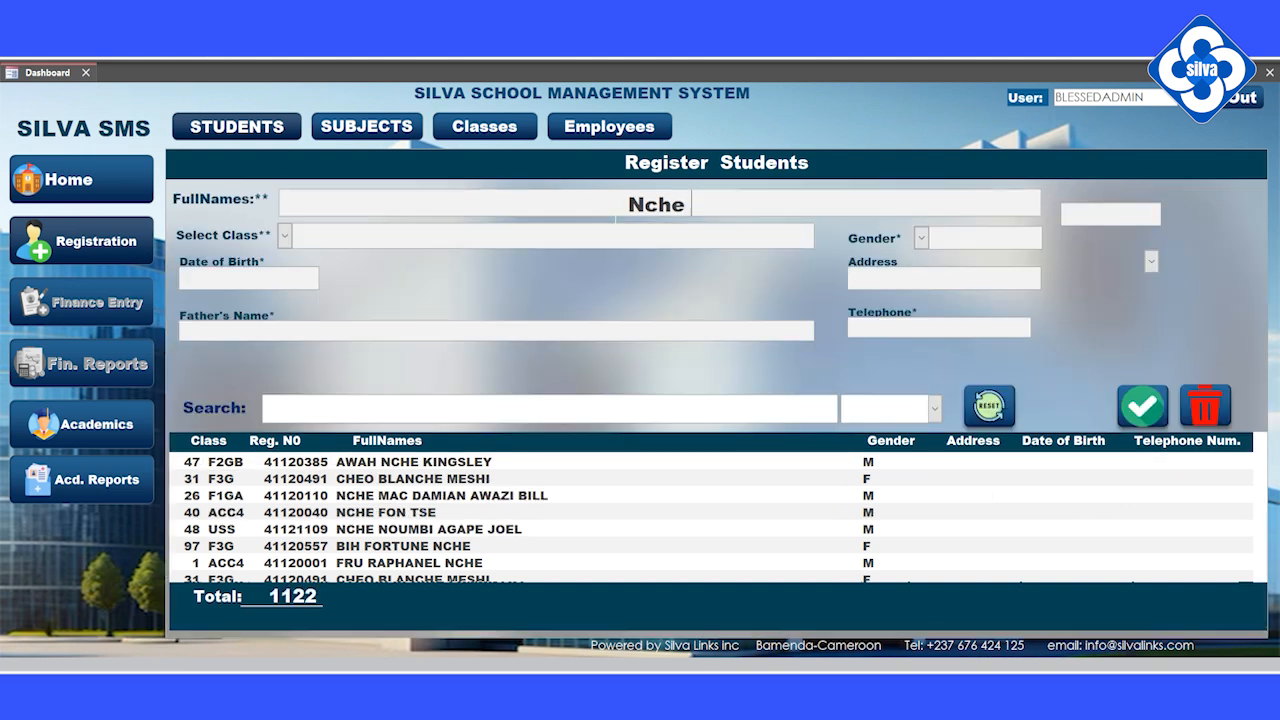
{"action": "type", "text": "m"}
{"action": "key", "text": "BackSpace"}
{"action": "key", "text": "BackSpace"}
{"action": "key", "text": "BackSpace"}
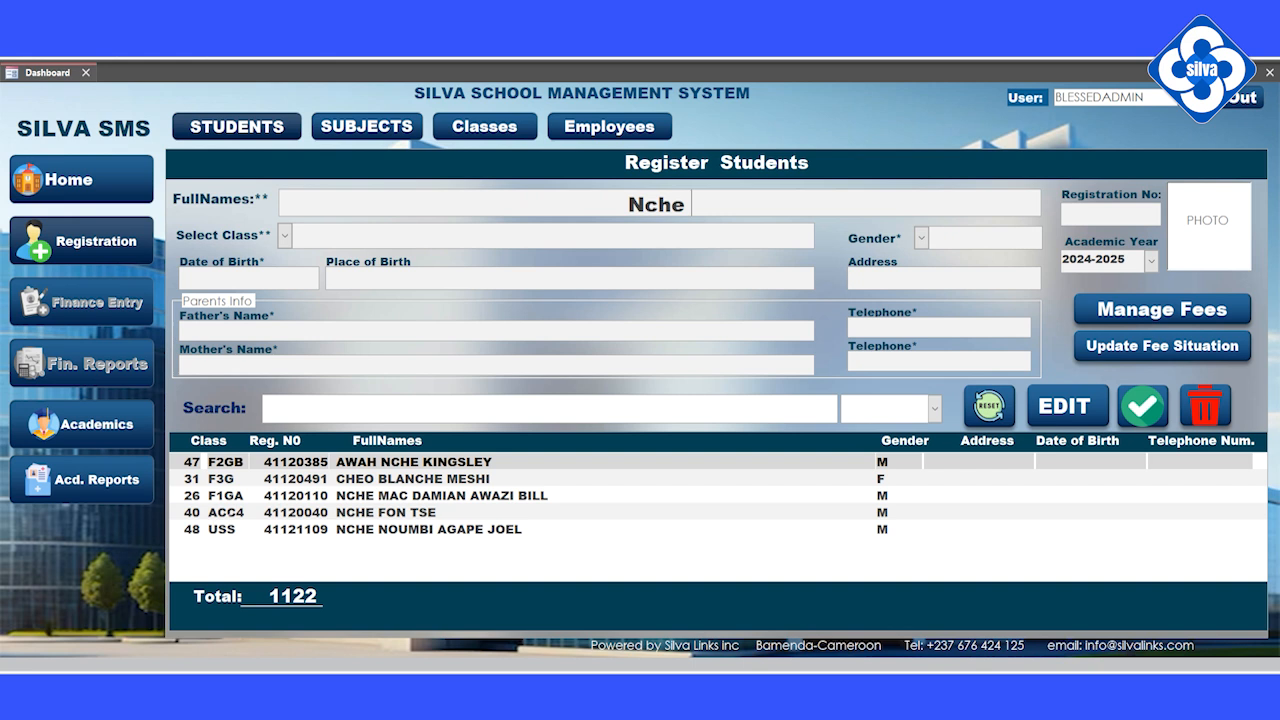
{"action": "left_click", "coordinate": [221, 512]}
{"action": "left_click", "coordinate": [230, 495]}
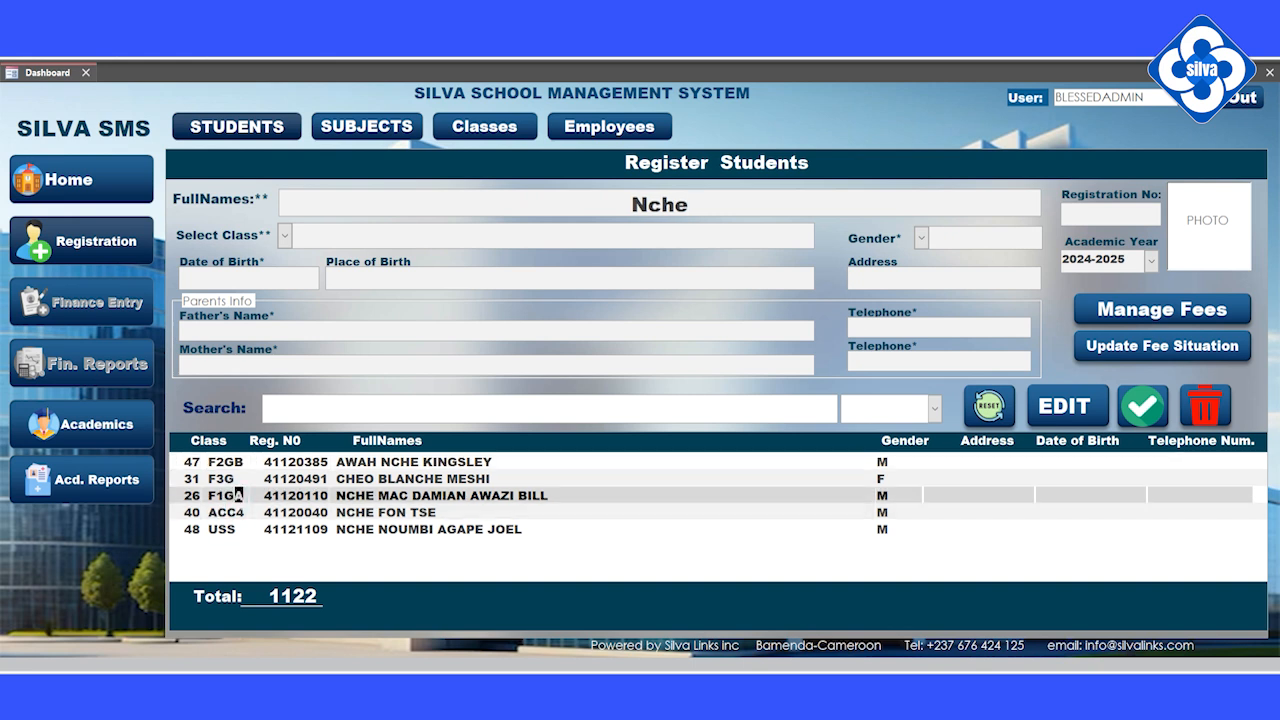
{"action": "left_click", "coordinate": [241, 478]}
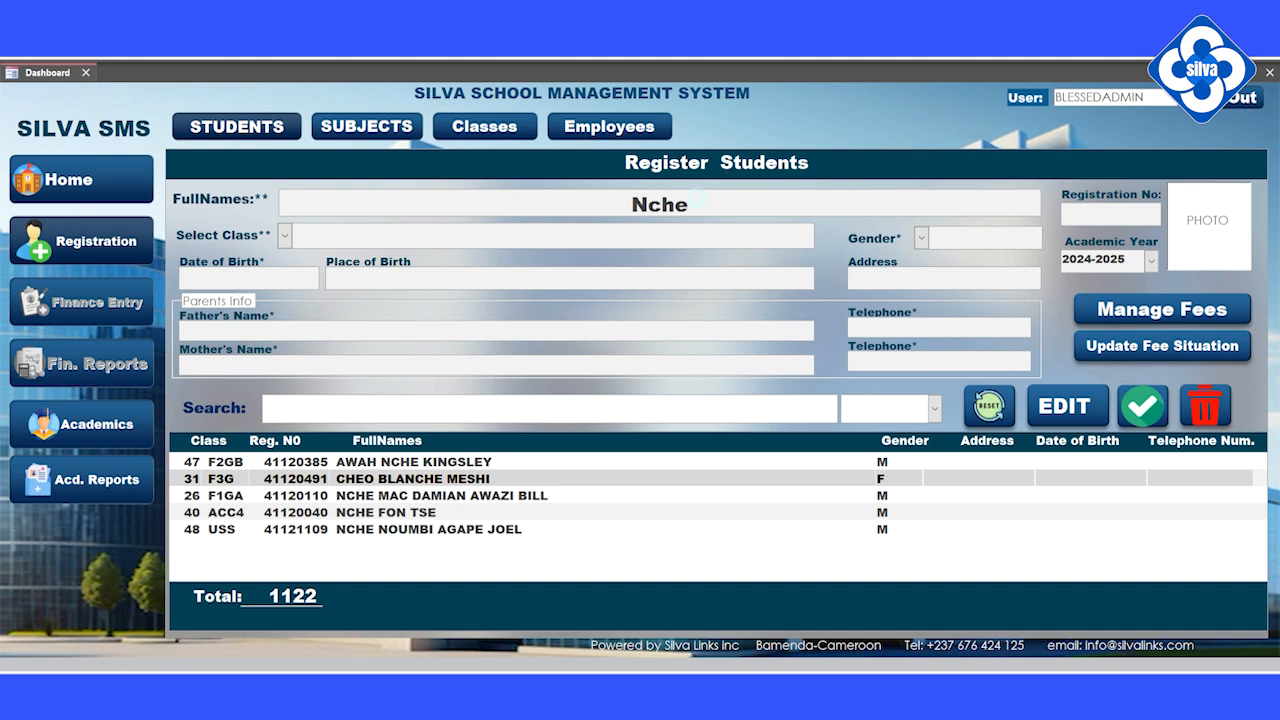
{"action": "left_click", "coordinate": [698, 197]}
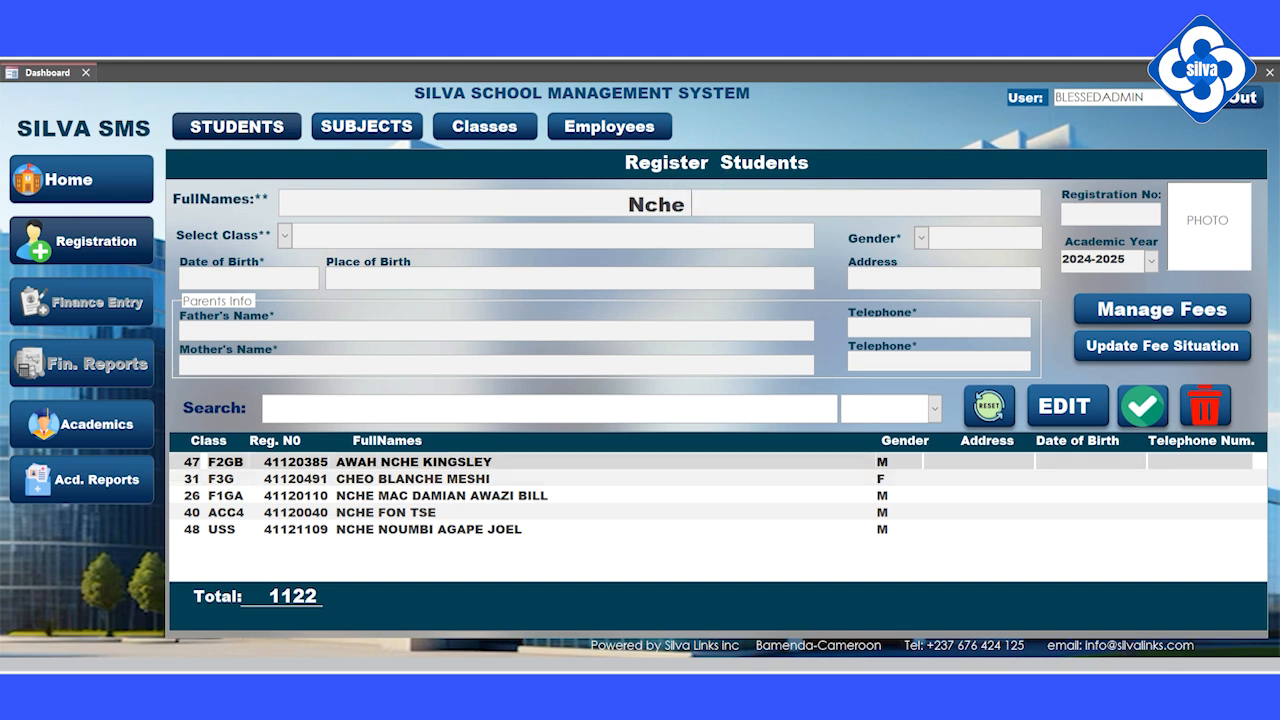
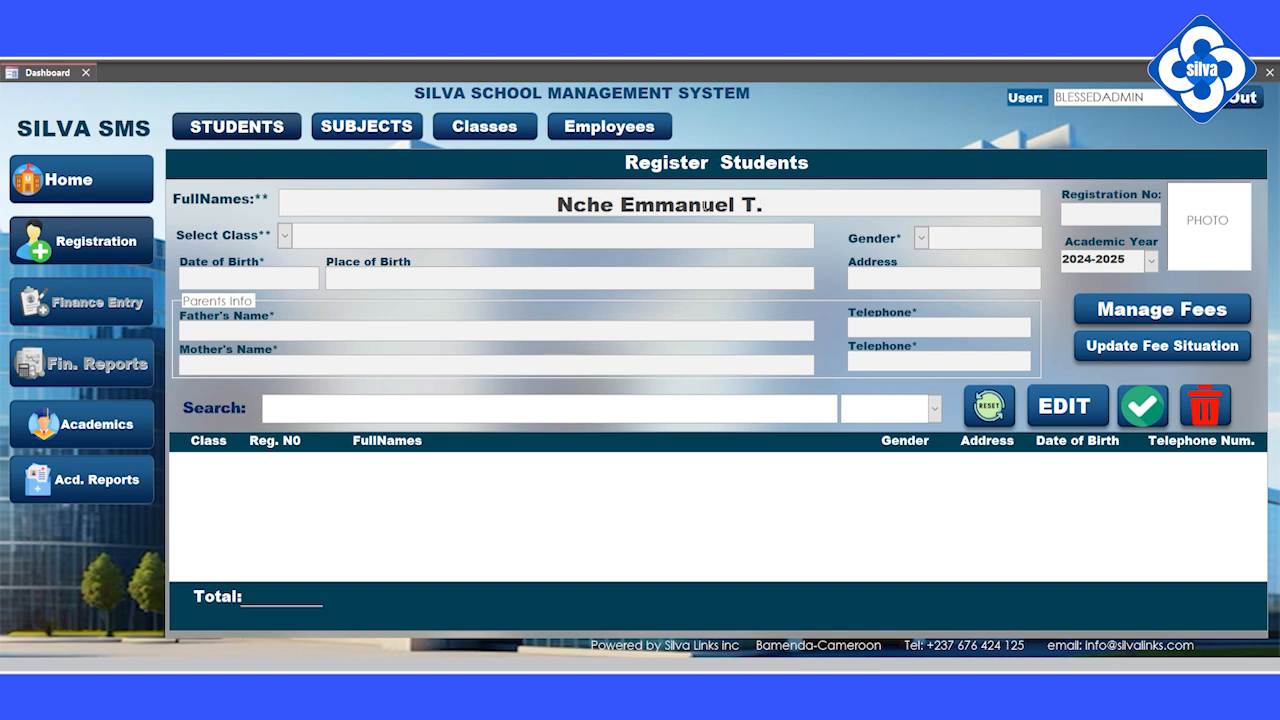
Step: Complete the student's full name and assign class FORM ONE GENERAL A and gender Male
{"action": "left_click", "coordinate": [284, 235]}
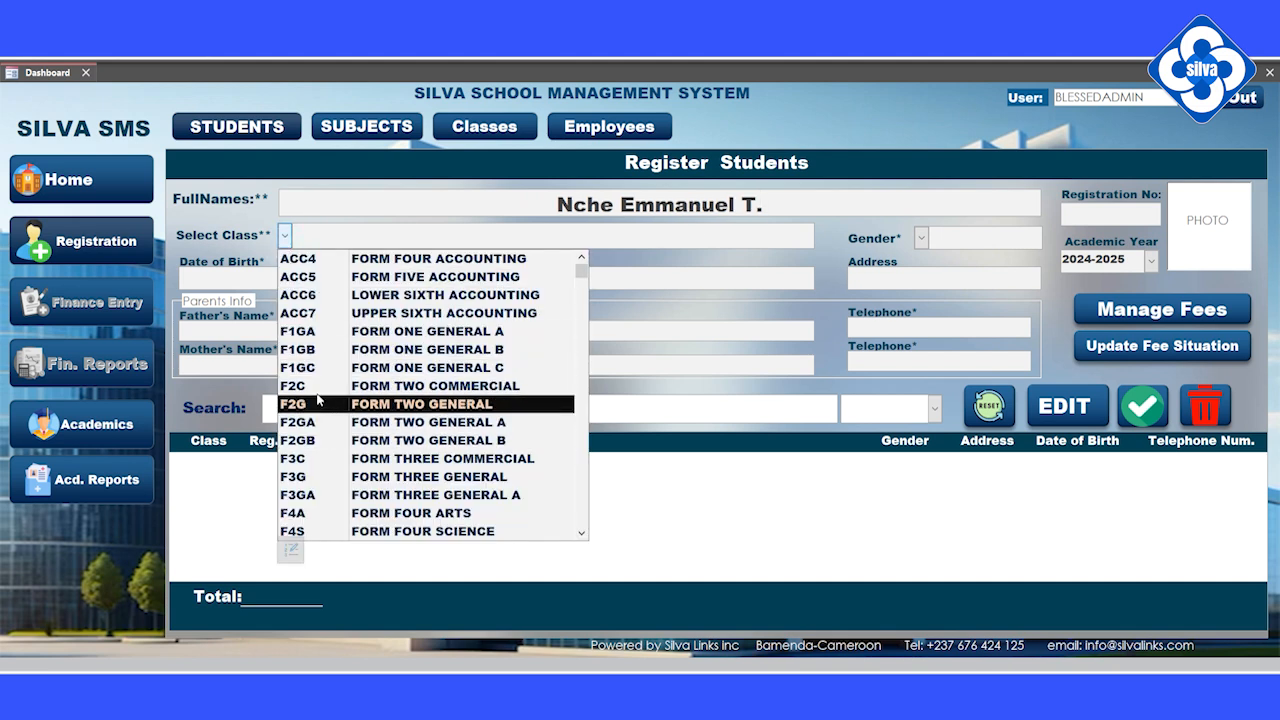
{"action": "left_click", "coordinate": [318, 331]}
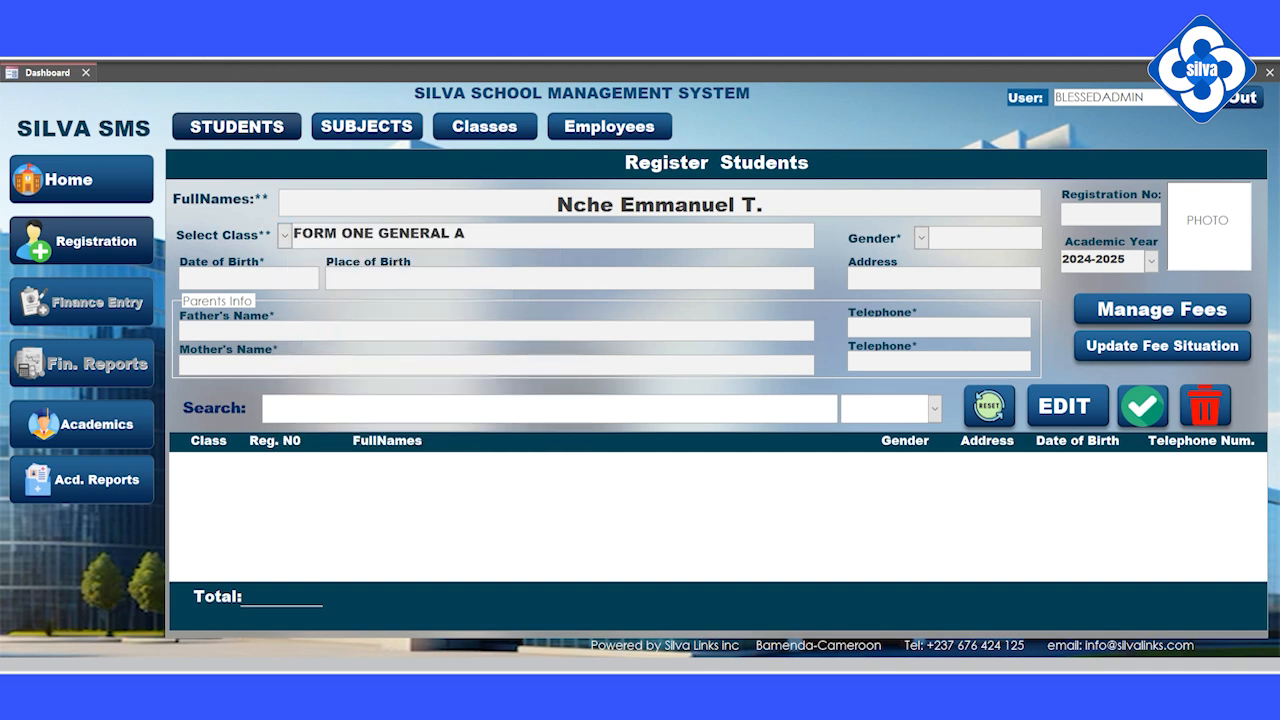
{"action": "left_click", "coordinate": [921, 238]}
{"action": "left_click", "coordinate": [935, 273]}
Step: Set the birth date to 8 October 2024 and request saving the record
{"action": "left_click", "coordinate": [249, 278]}
{"action": "left_click", "coordinate": [328, 274]}
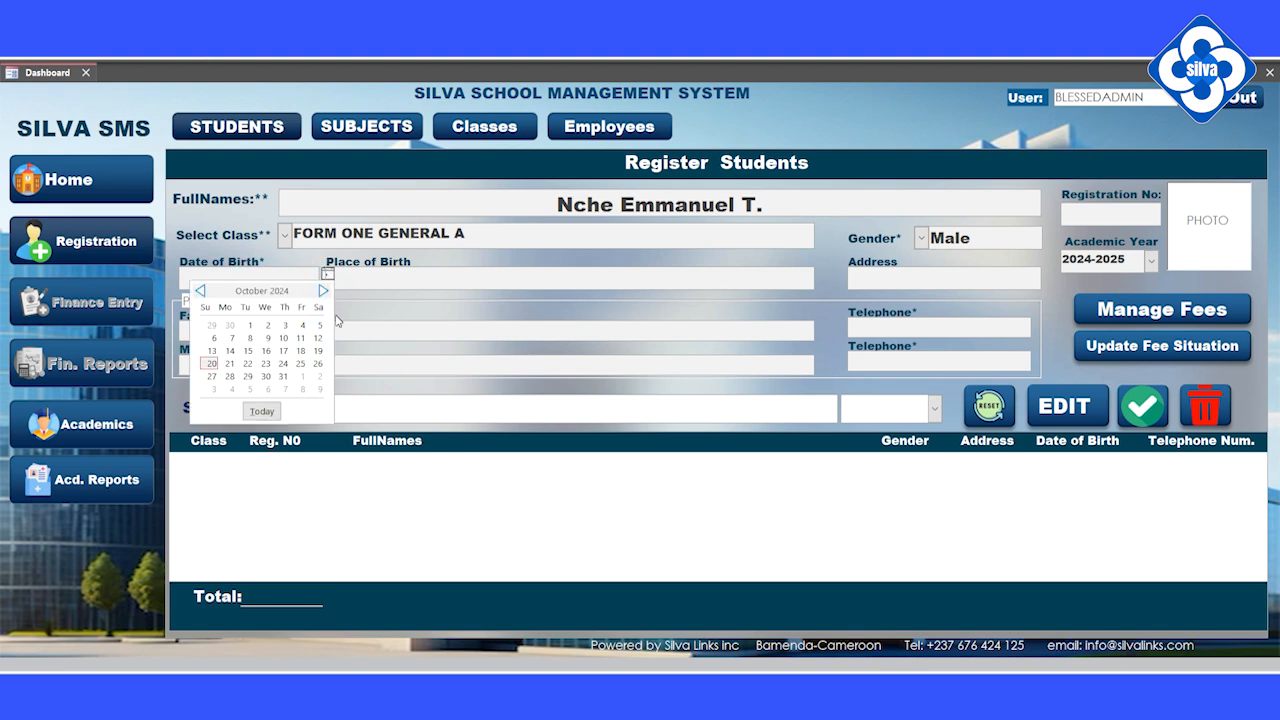
{"action": "left_click", "coordinate": [250, 338]}
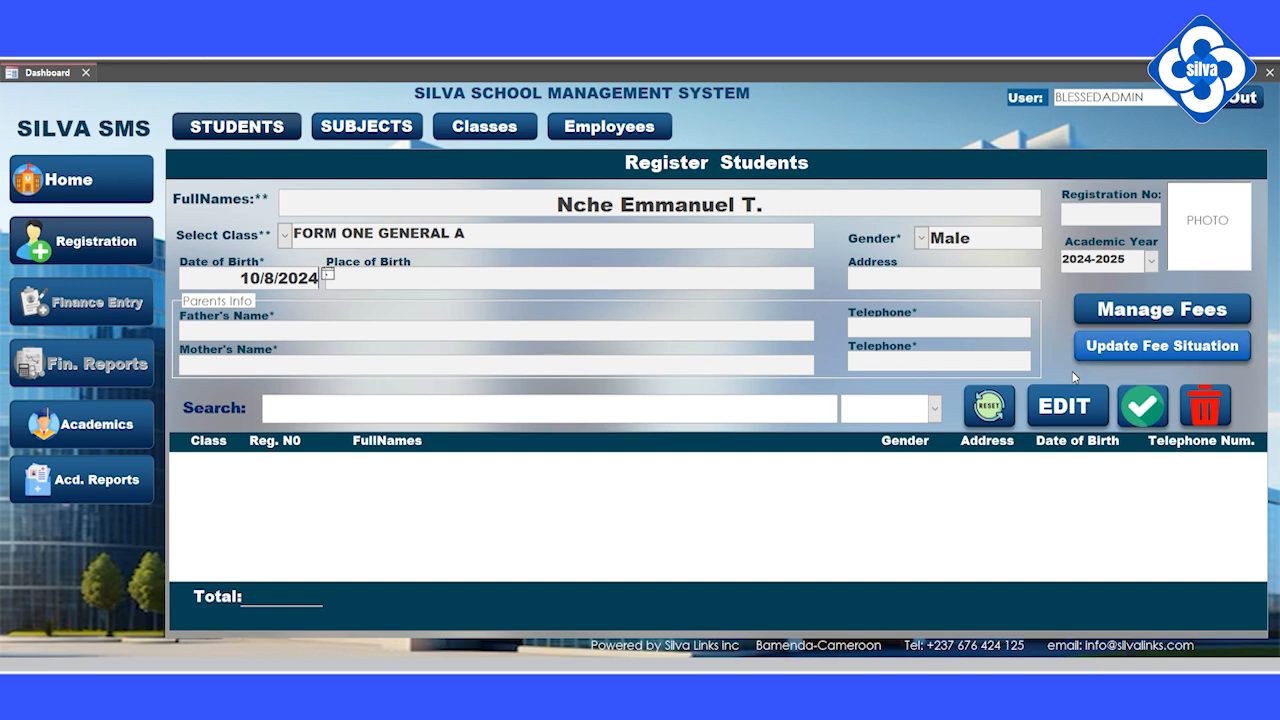
{"action": "left_click", "coordinate": [1142, 405]}
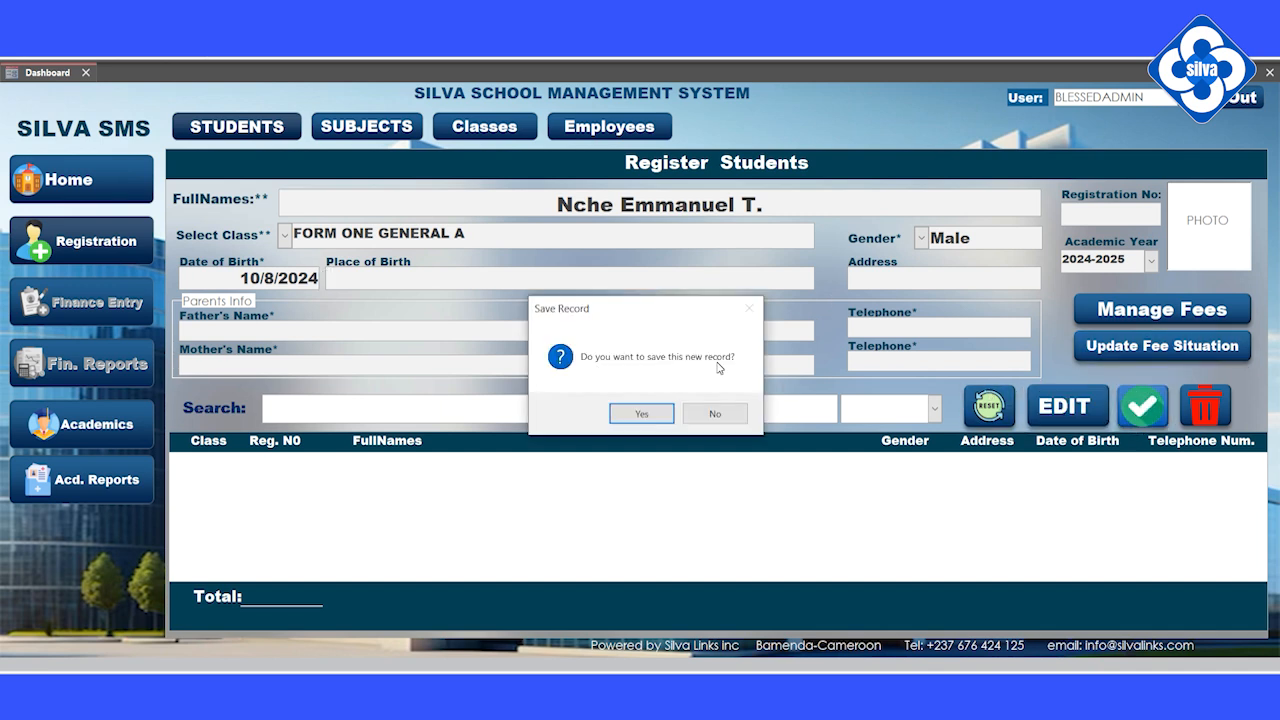
Step: Confirm the save, acknowledge success, and decline fee registration for now
{"action": "left_click", "coordinate": [636, 416]}
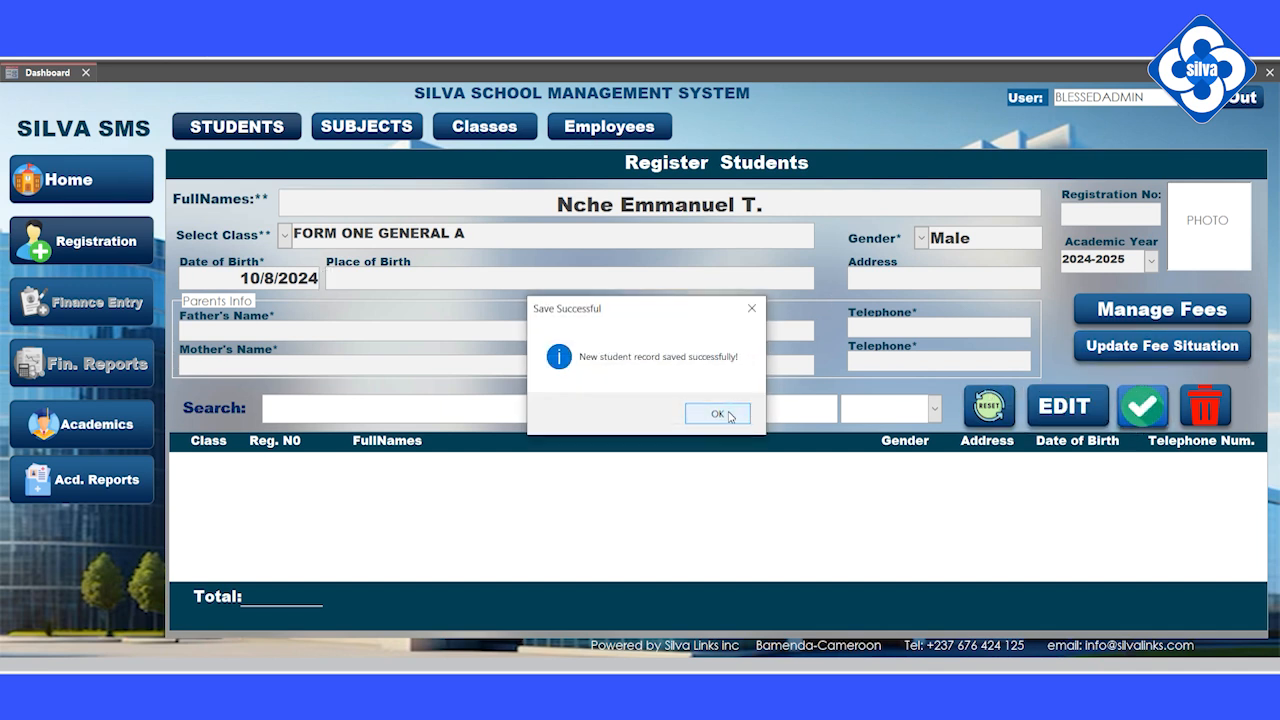
{"action": "left_click", "coordinate": [716, 414]}
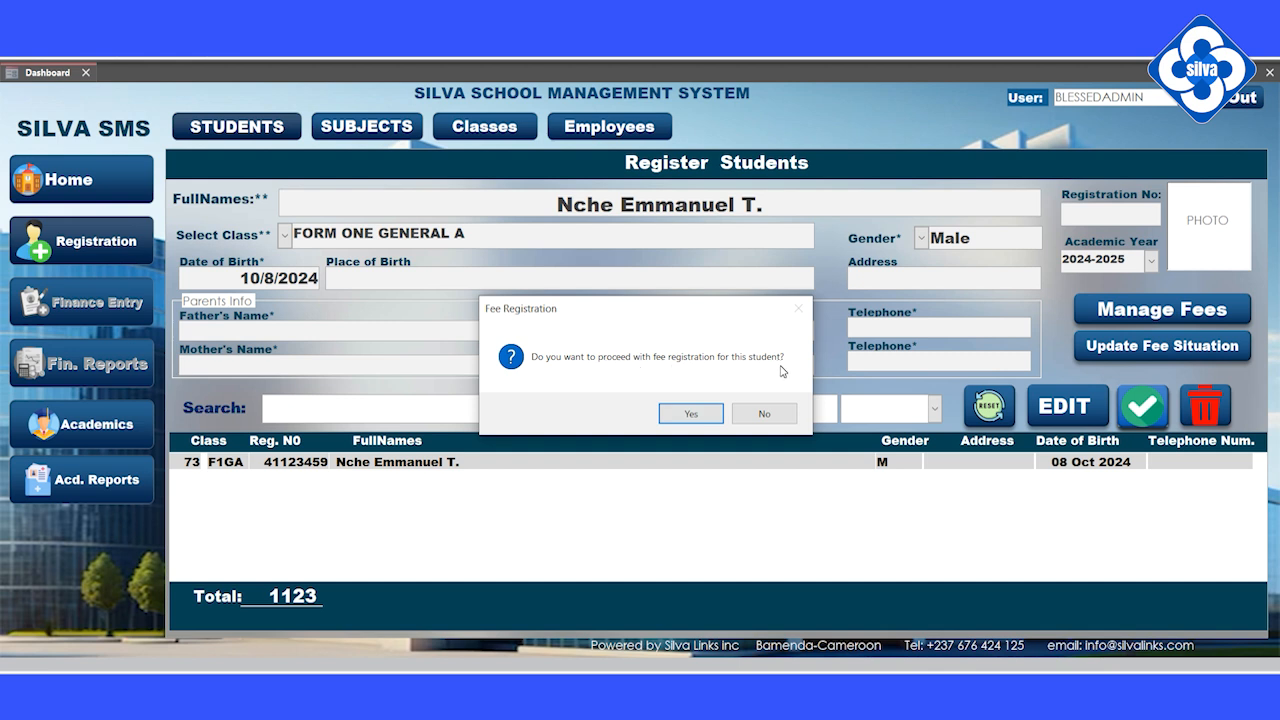
{"action": "left_click", "coordinate": [763, 416]}
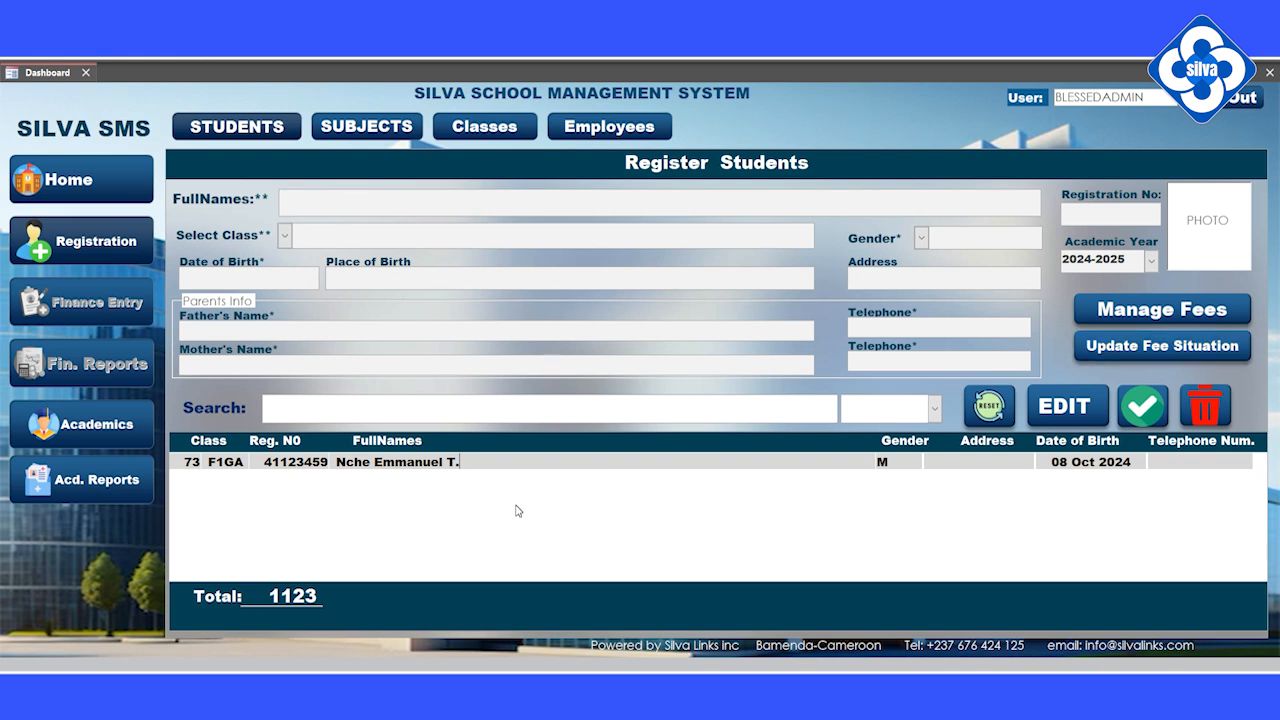
Step: Reset the form, select FORM ONE GENERAL A, and switch to the Classes register
{"action": "left_click", "coordinate": [988, 406]}
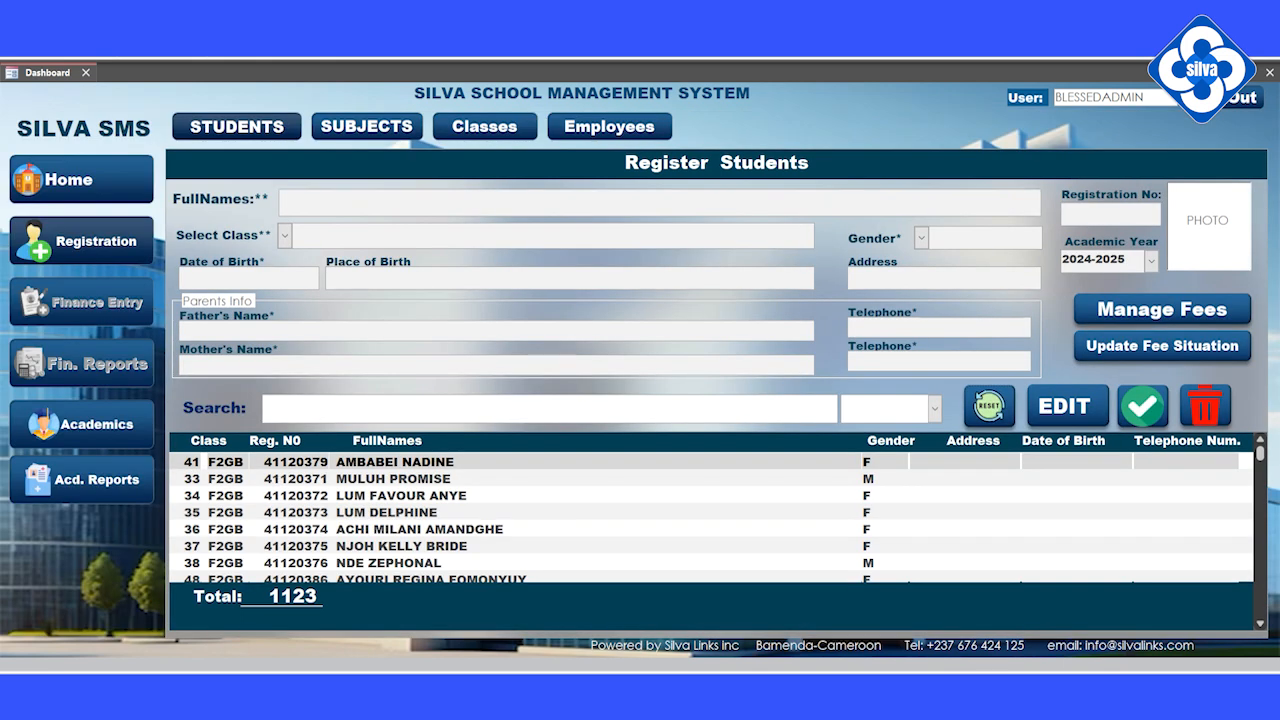
{"action": "left_click", "coordinate": [285, 235]}
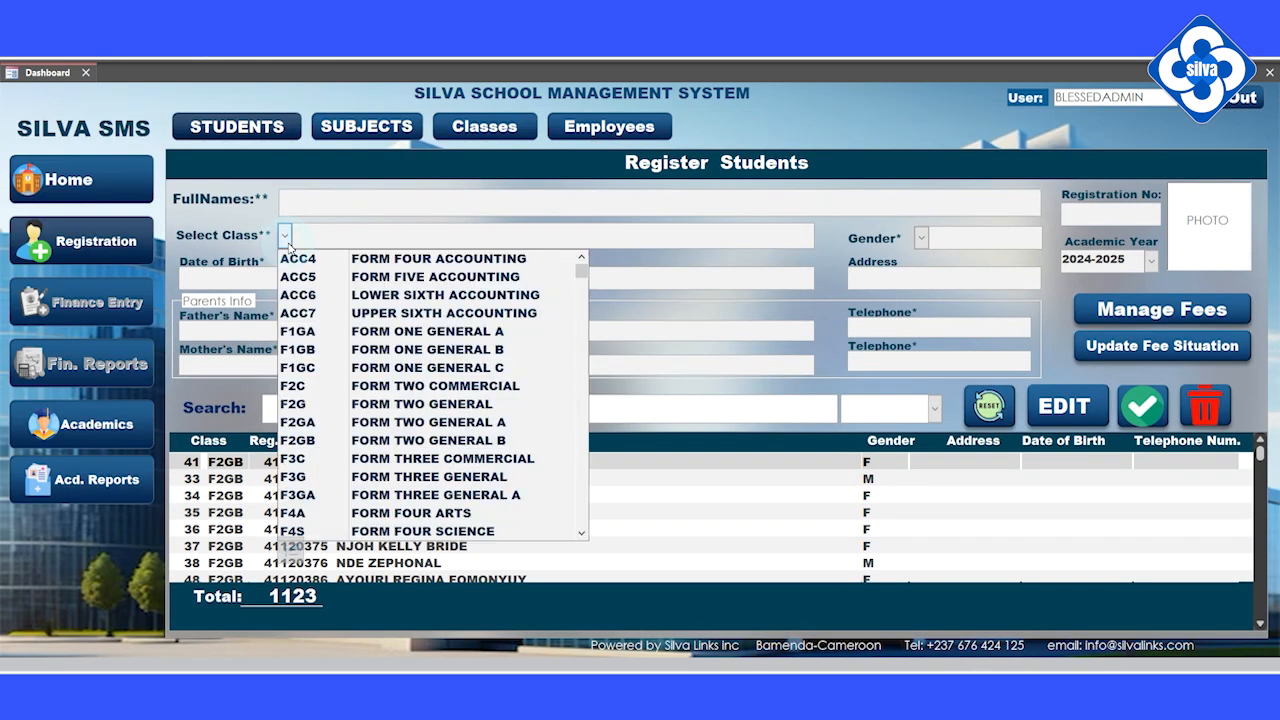
{"action": "left_click", "coordinate": [313, 331]}
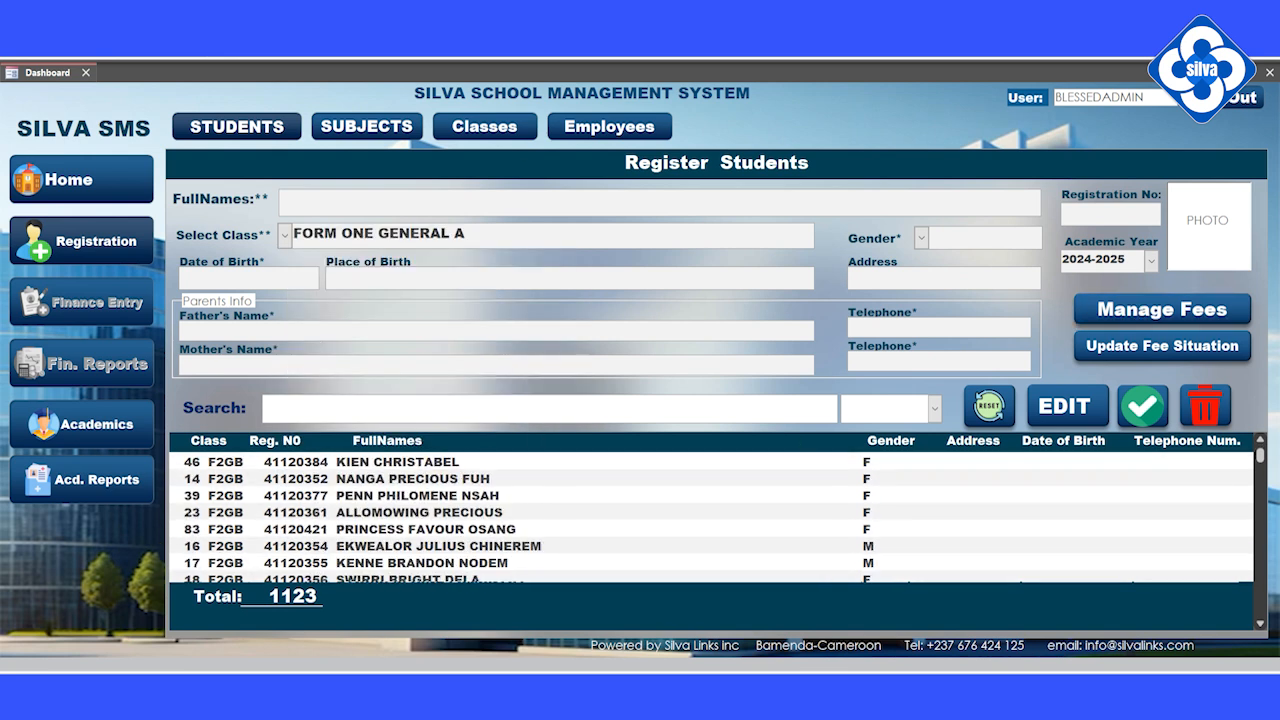
{"action": "left_click", "coordinate": [484, 126]}
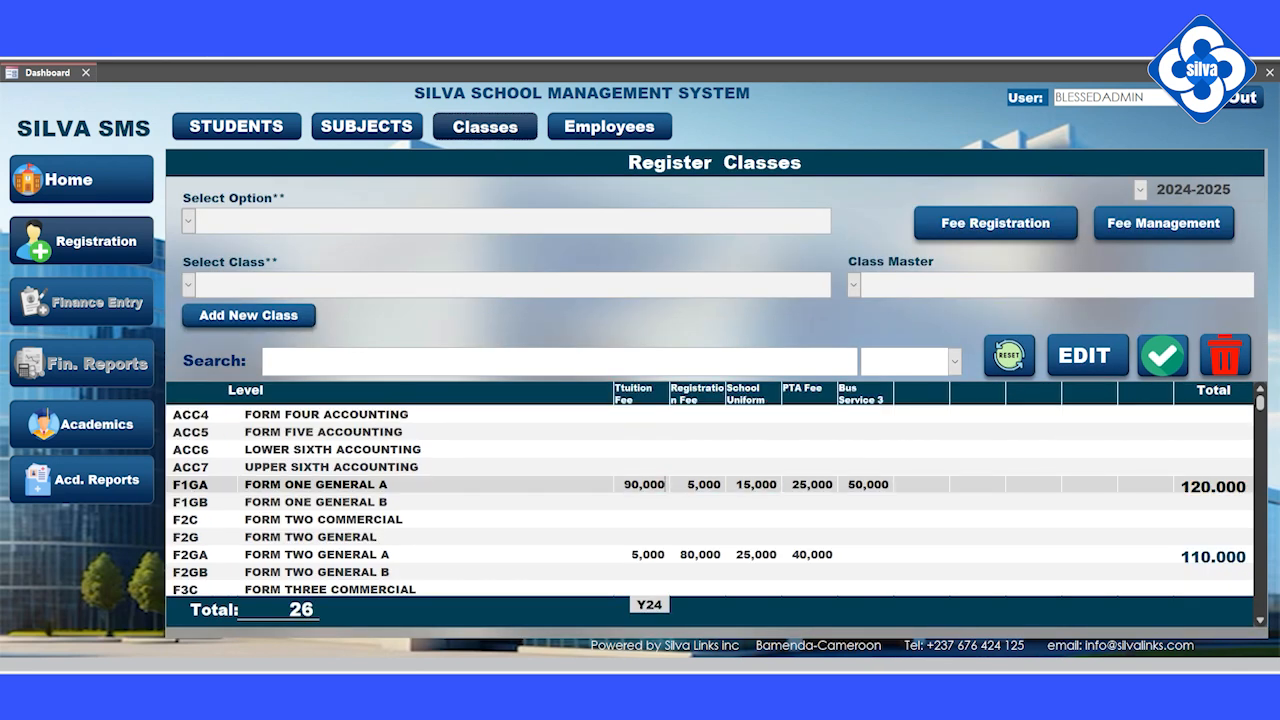
Step: Review the F1GA and F2GA class fees, then return to the Students form
{"action": "left_click_drag", "start_coordinate": [210, 485], "coordinate": [90, 474]}
{"action": "left_click", "coordinate": [348, 554]}
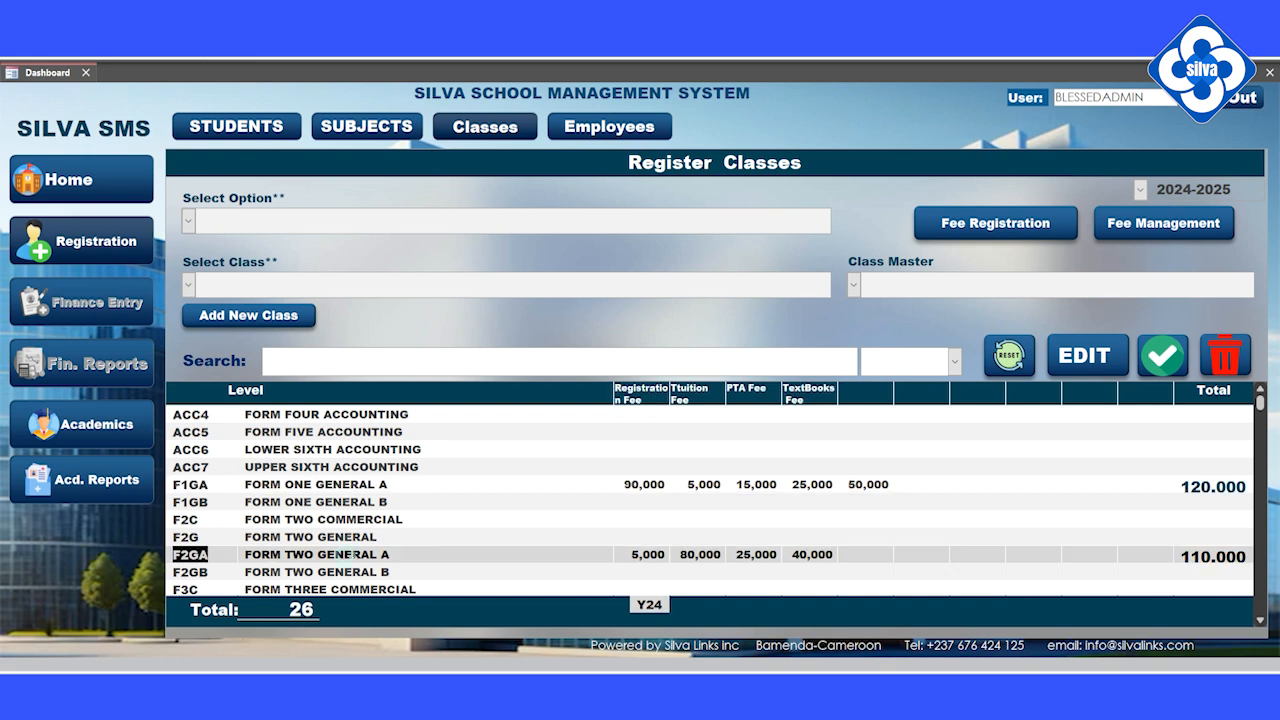
{"action": "left_click", "coordinate": [237, 127]}
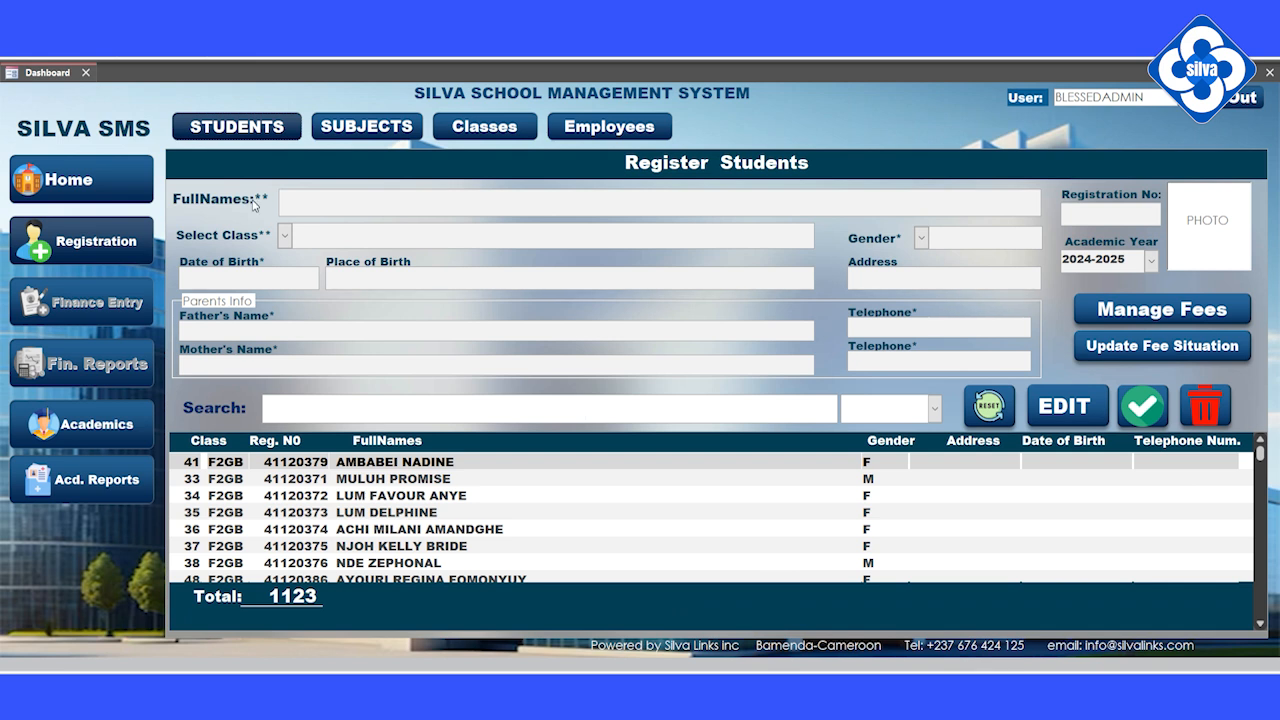
Step: Select class FORM ONE GENERAL A and filter the student list to F1GA
{"action": "left_click", "coordinate": [285, 235]}
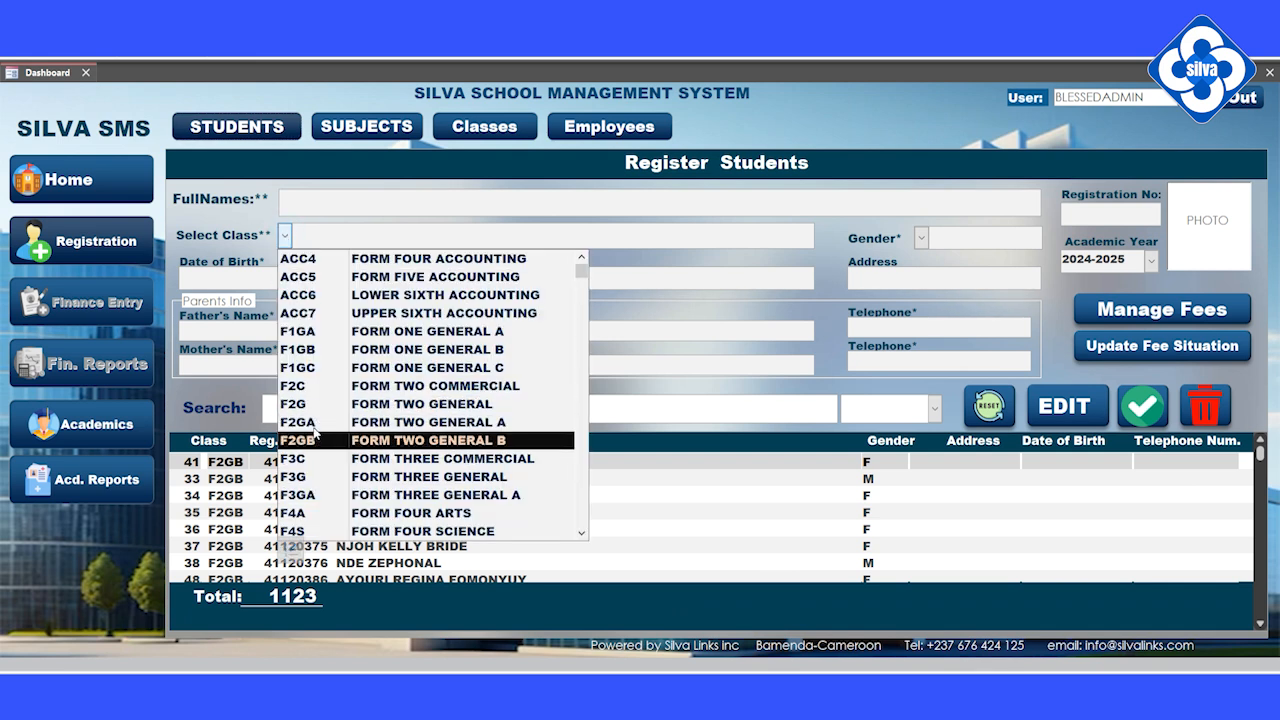
{"action": "scroll", "coordinate": [313, 385], "scroll_direction": "down", "scroll_amount": 1}
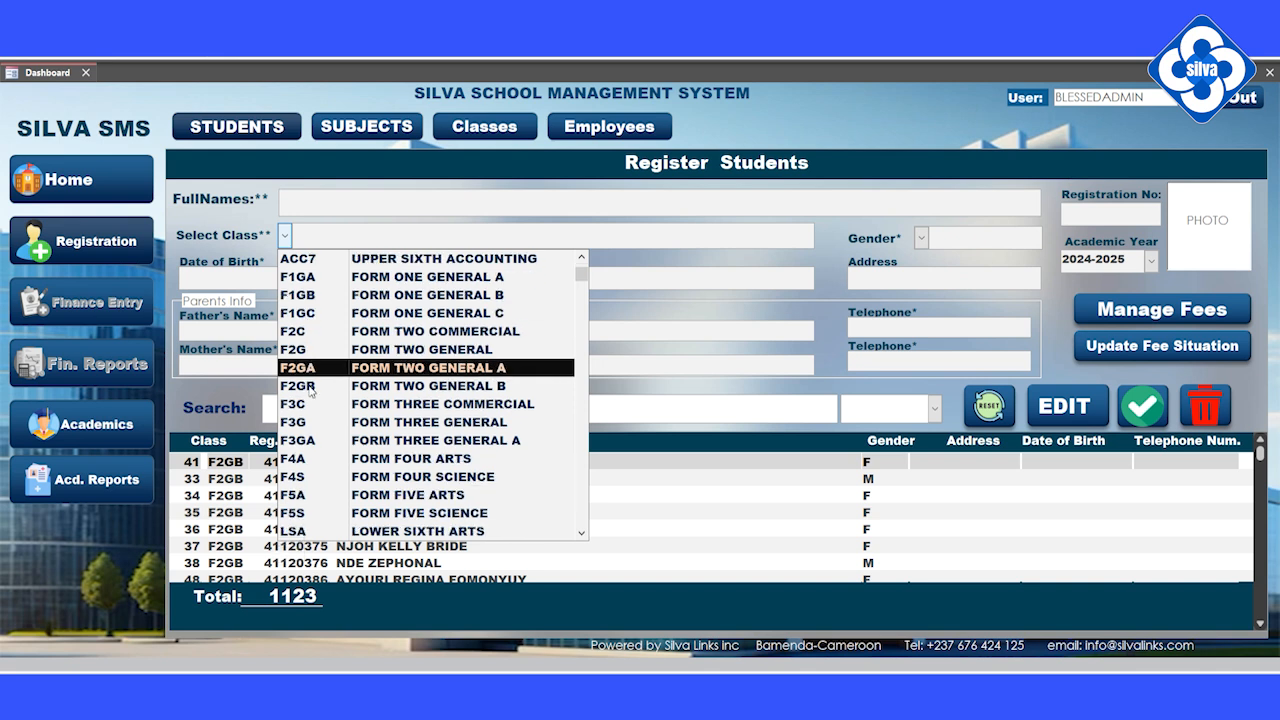
{"action": "left_click", "coordinate": [313, 277]}
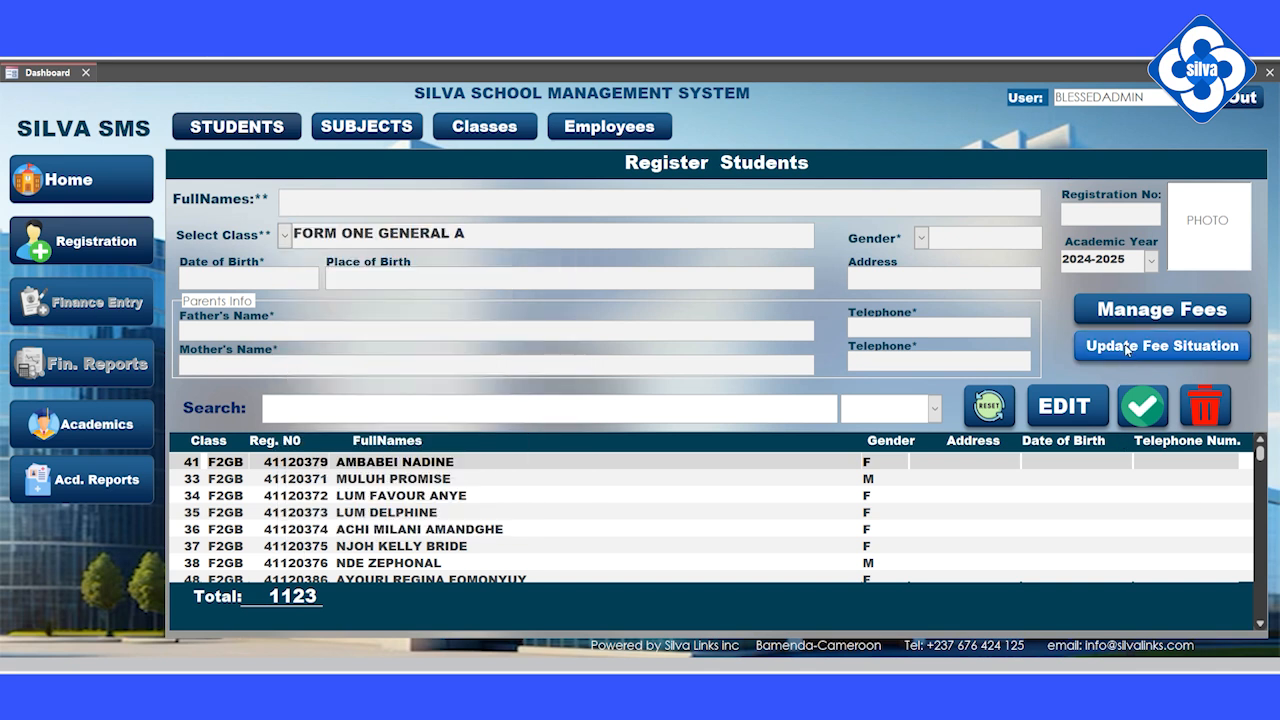
{"action": "scroll", "coordinate": [710, 515], "scroll_direction": "down", "scroll_amount": 2}
{"action": "scroll", "coordinate": [710, 515], "scroll_direction": "down", "scroll_amount": 1}
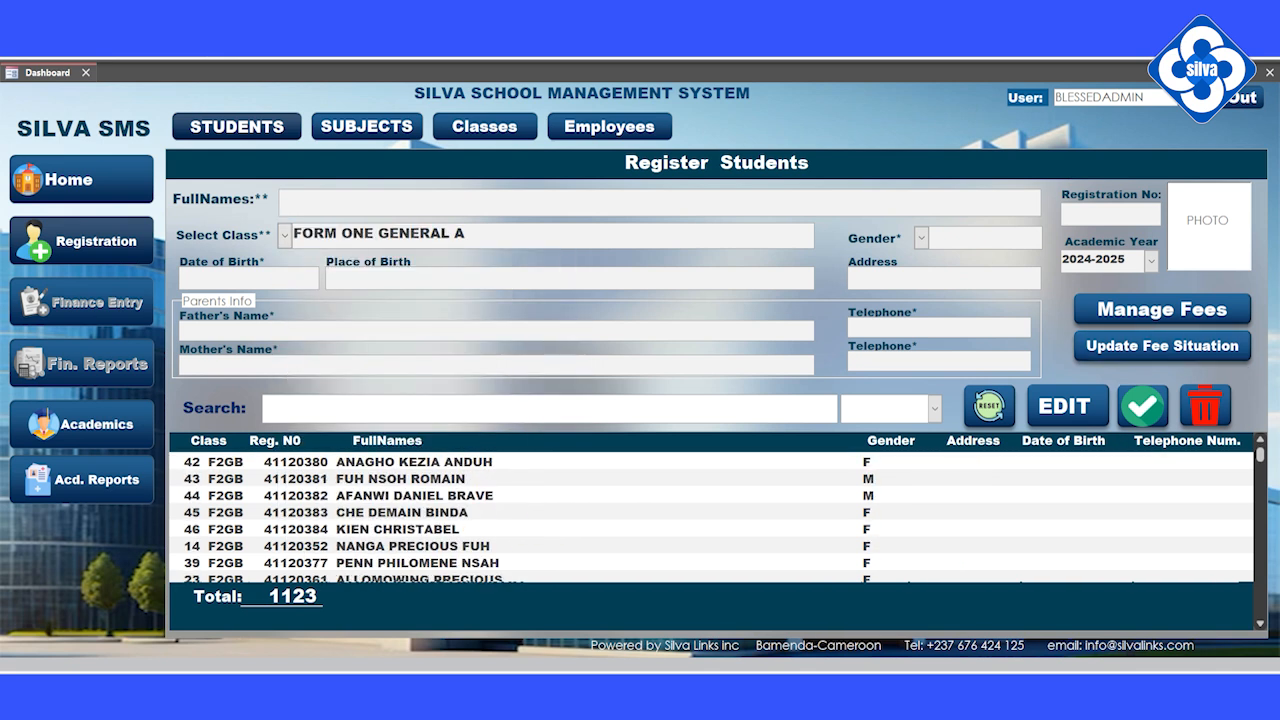
{"action": "left_click", "coordinate": [934, 408]}
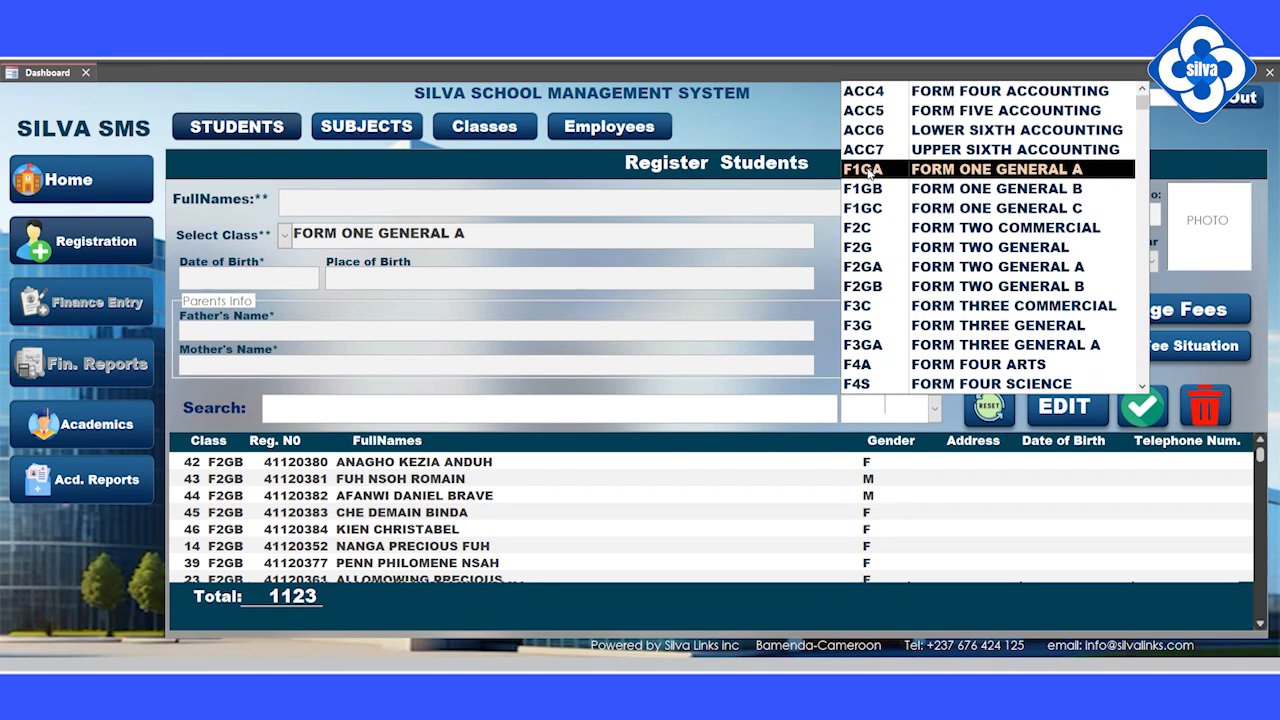
{"action": "left_click", "coordinate": [866, 169]}
{"action": "scroll", "coordinate": [710, 515], "scroll_direction": "down", "scroll_amount": 10}
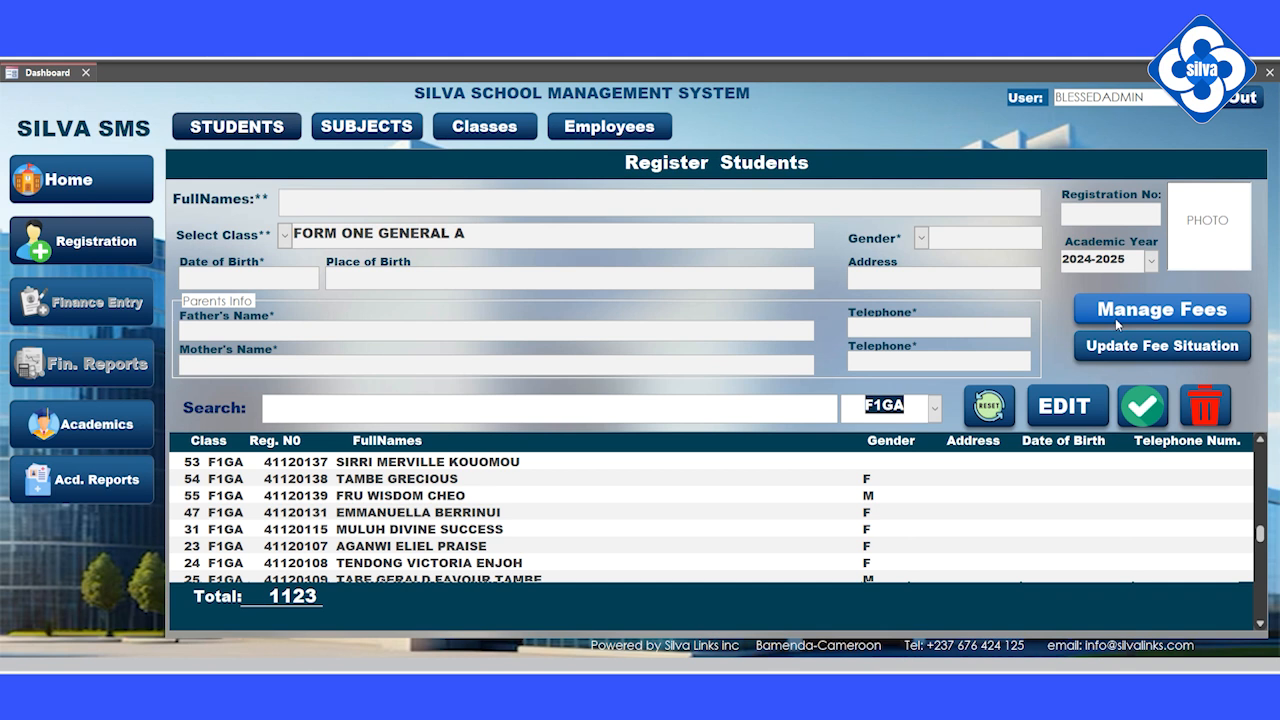
Step: Update the fee situation for the whole F1GA class and confirm
{"action": "left_click", "coordinate": [1130, 346]}
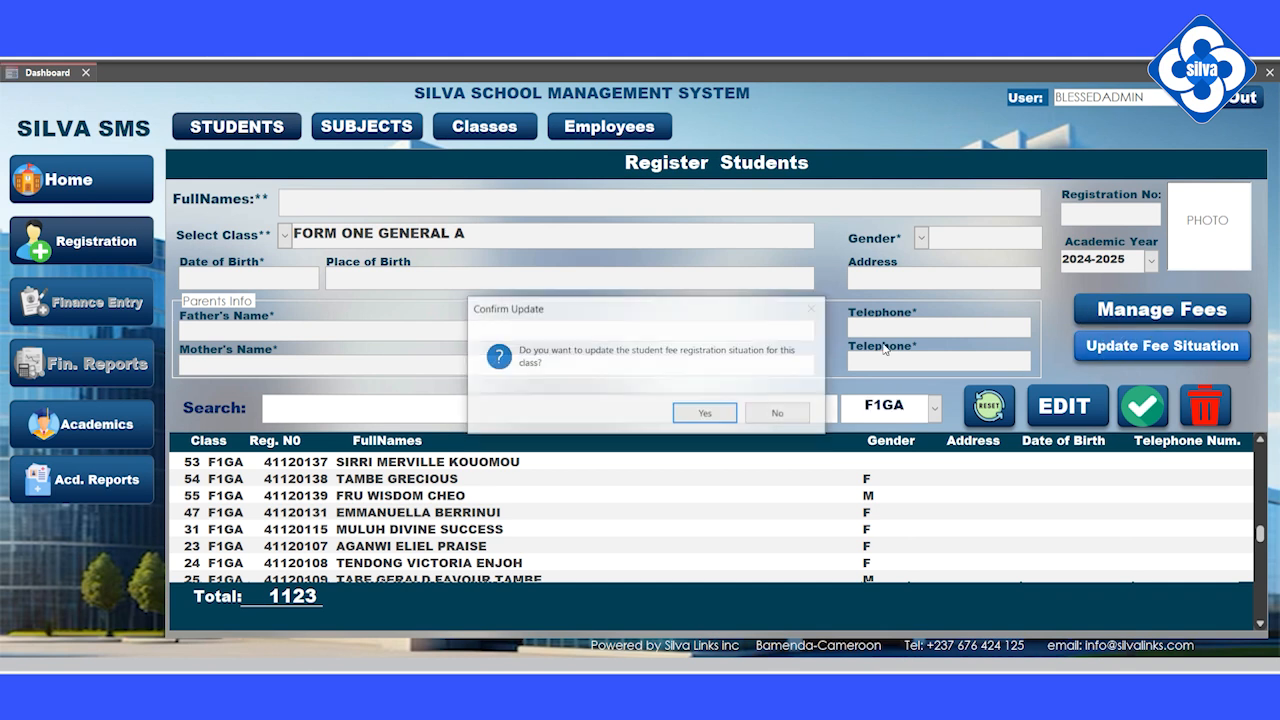
{"action": "left_click", "coordinate": [706, 415]}
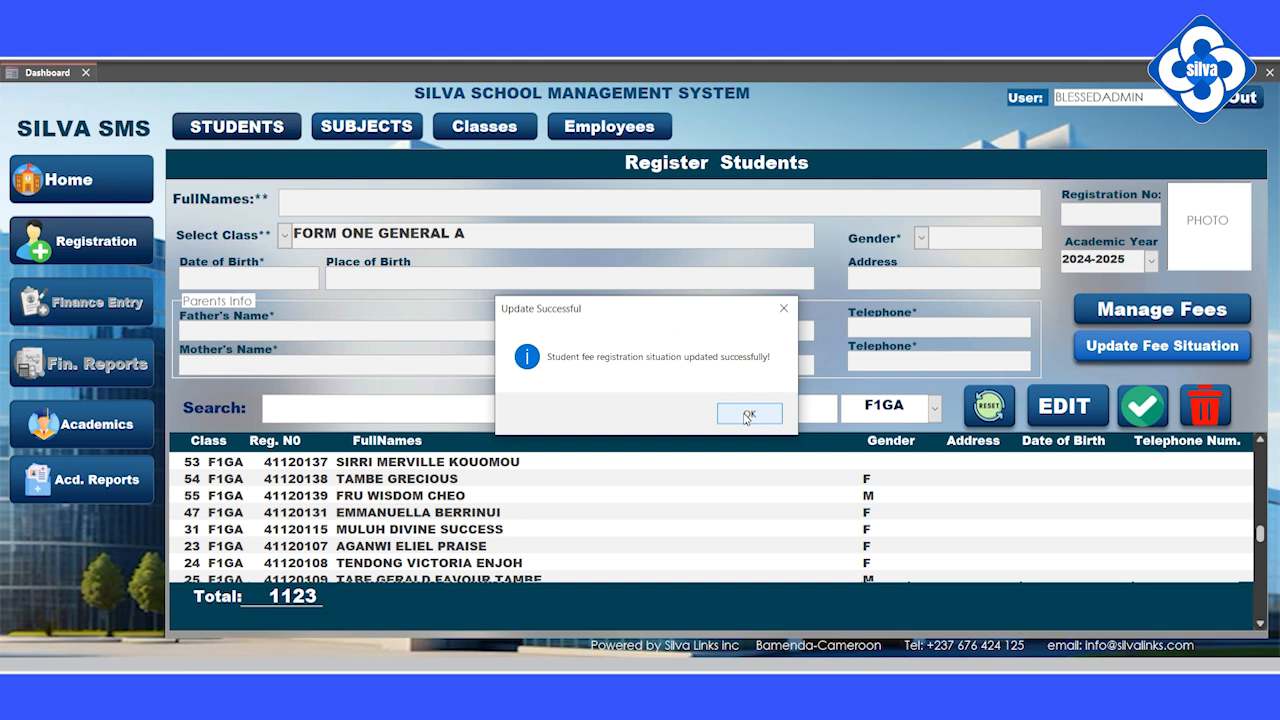
{"action": "left_click", "coordinate": [745, 416]}
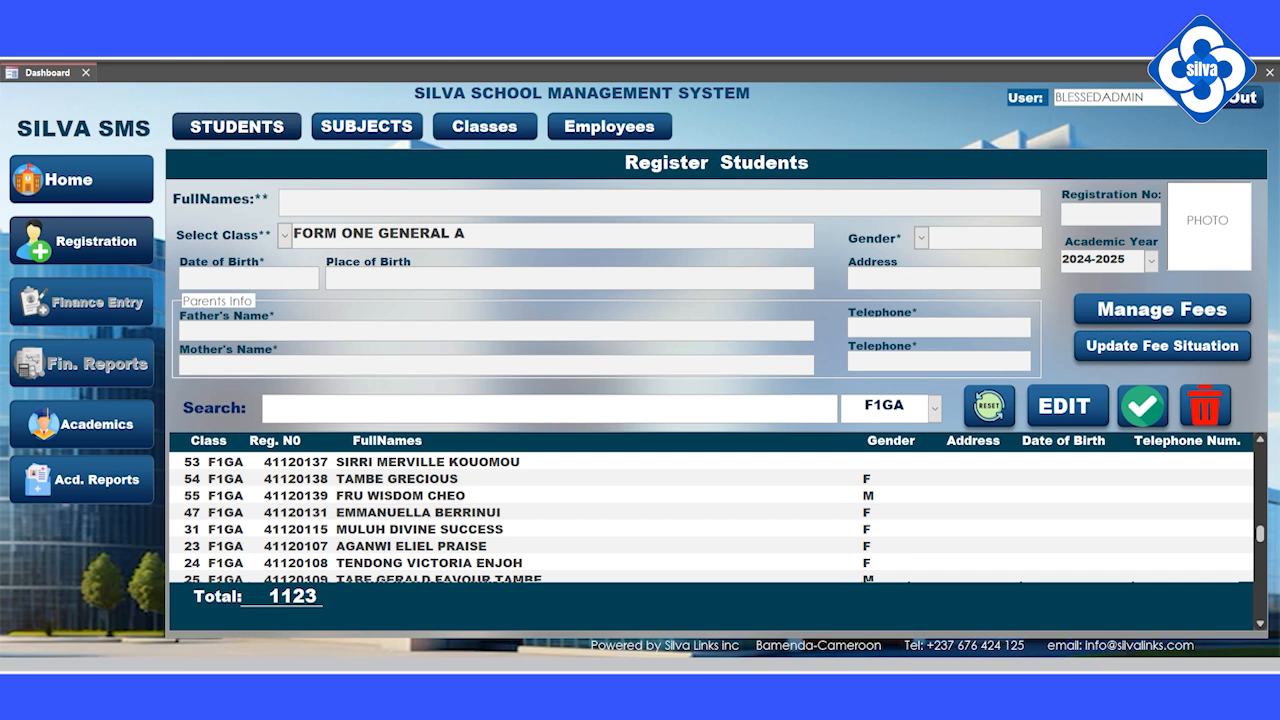
Step: Load student row 54 into the form and open Student Fee Registration
{"action": "left_click", "coordinate": [340, 478]}
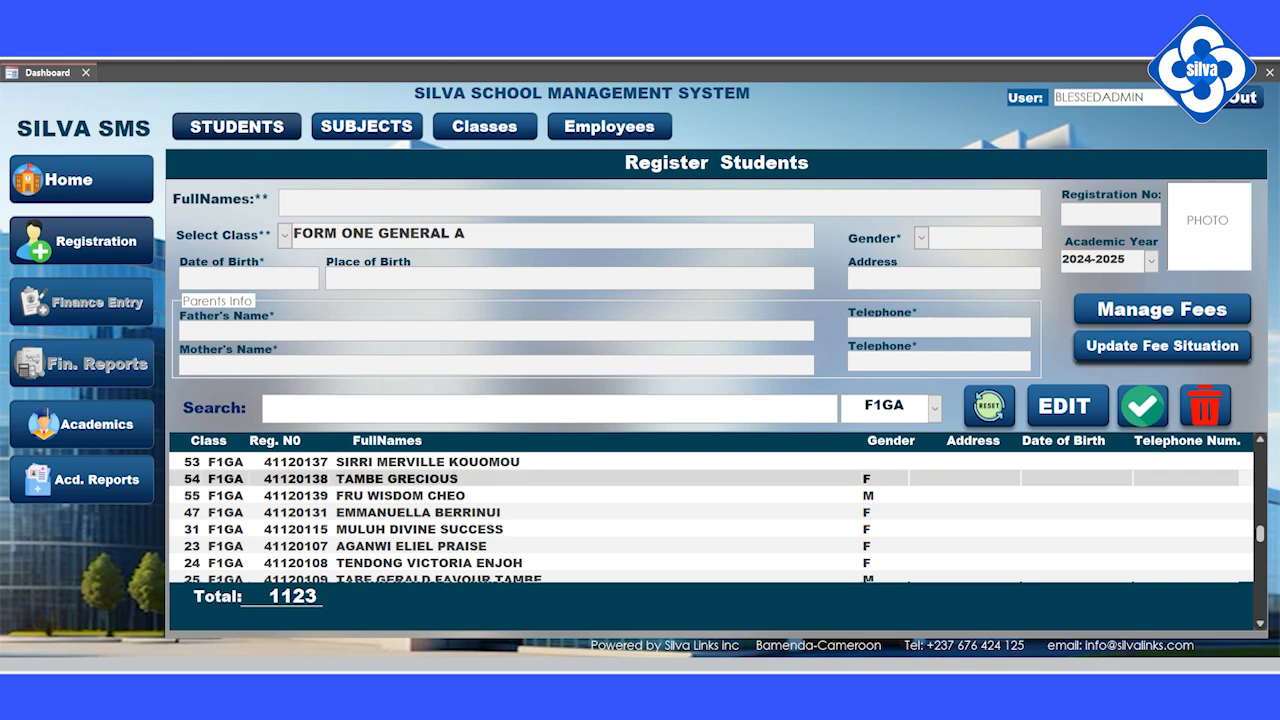
{"action": "double_click", "coordinate": [359, 478]}
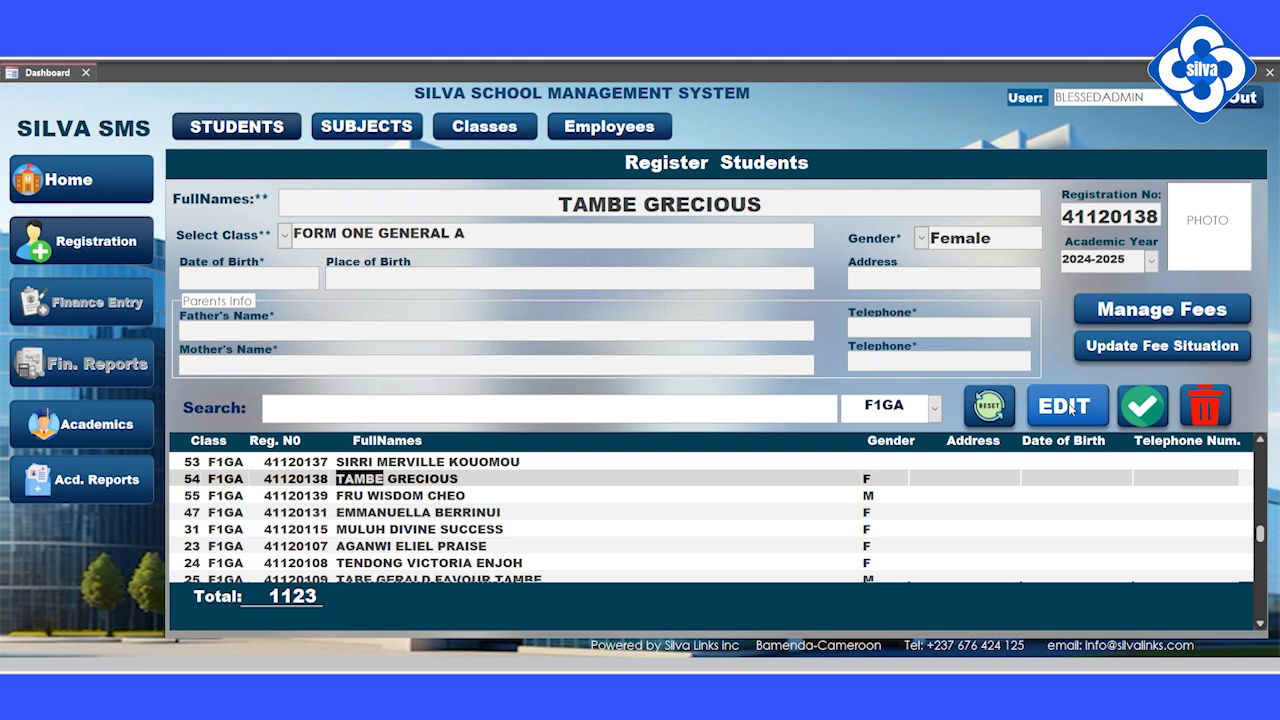
{"action": "left_click", "coordinate": [1160, 318]}
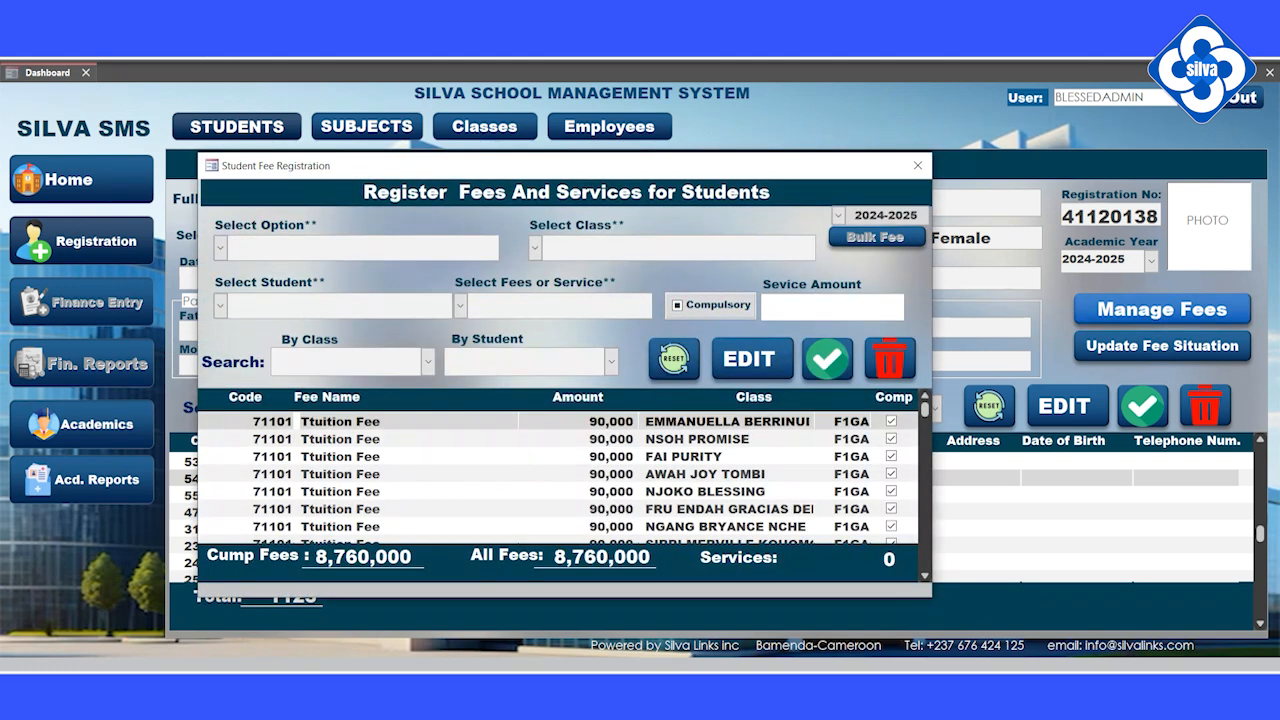
{"action": "scroll", "coordinate": [558, 475], "scroll_direction": "down", "scroll_amount": 6}
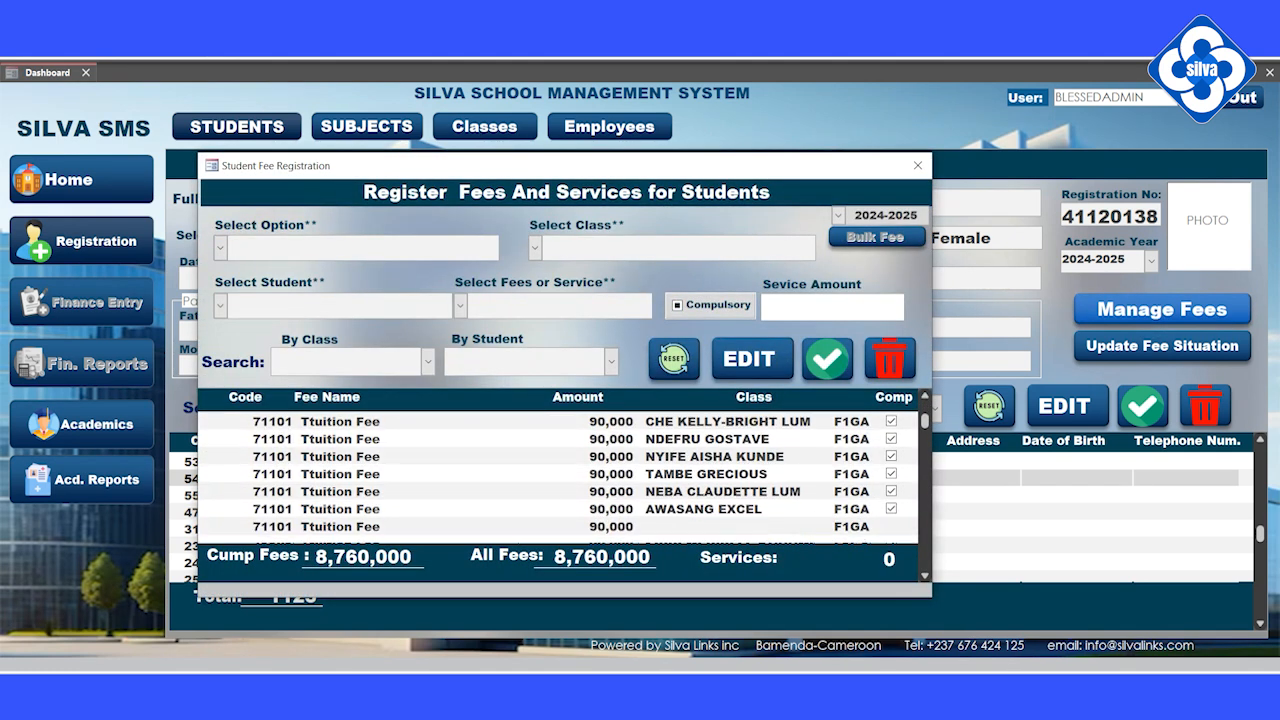
{"action": "scroll", "coordinate": [558, 475], "scroll_direction": "down", "scroll_amount": 5}
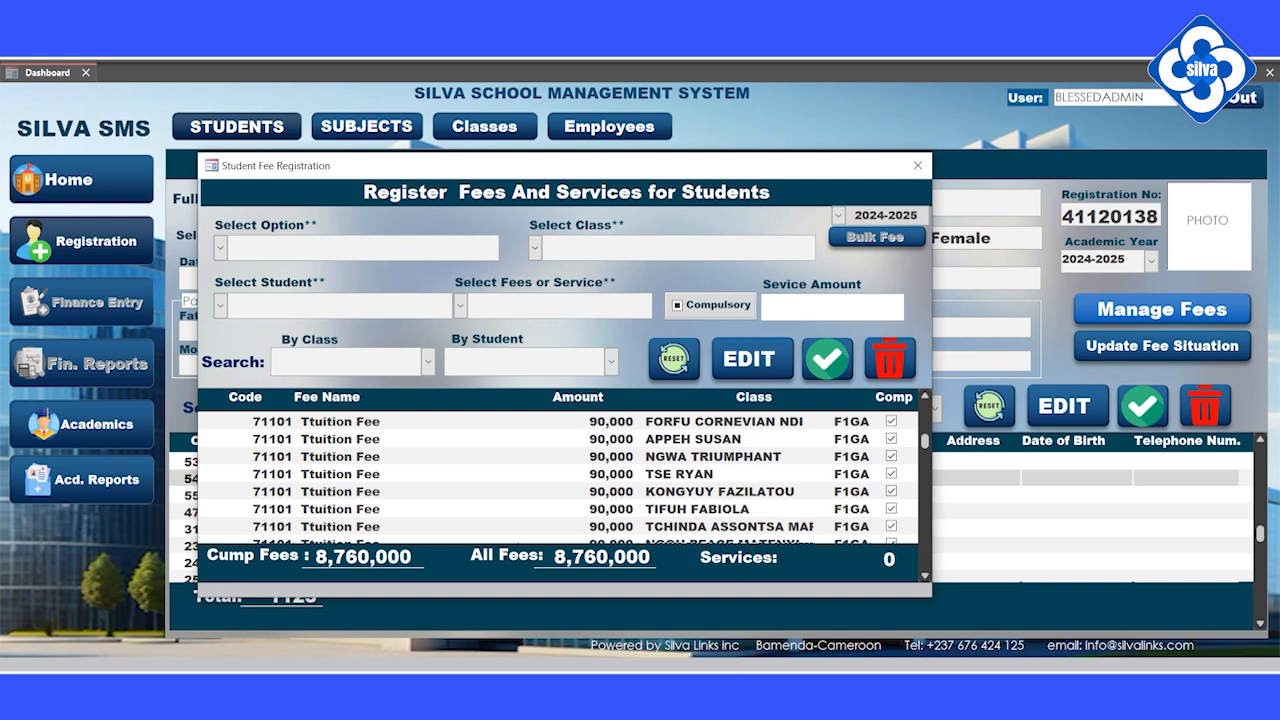
Step: Check the first FORM ONE GENERAL A student's GENERAL fees, then return to the Classes register
{"action": "left_click", "coordinate": [220, 247]}
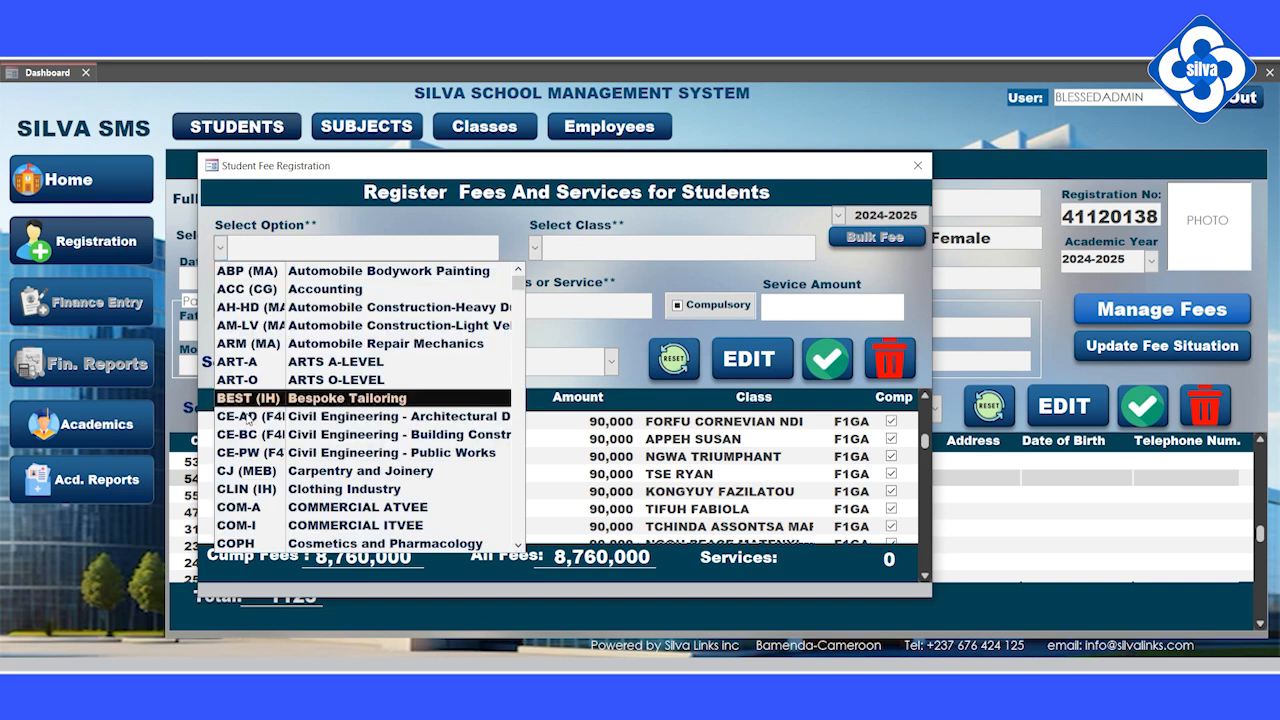
{"action": "scroll", "coordinate": [240, 405], "scroll_direction": "down", "scroll_amount": 7}
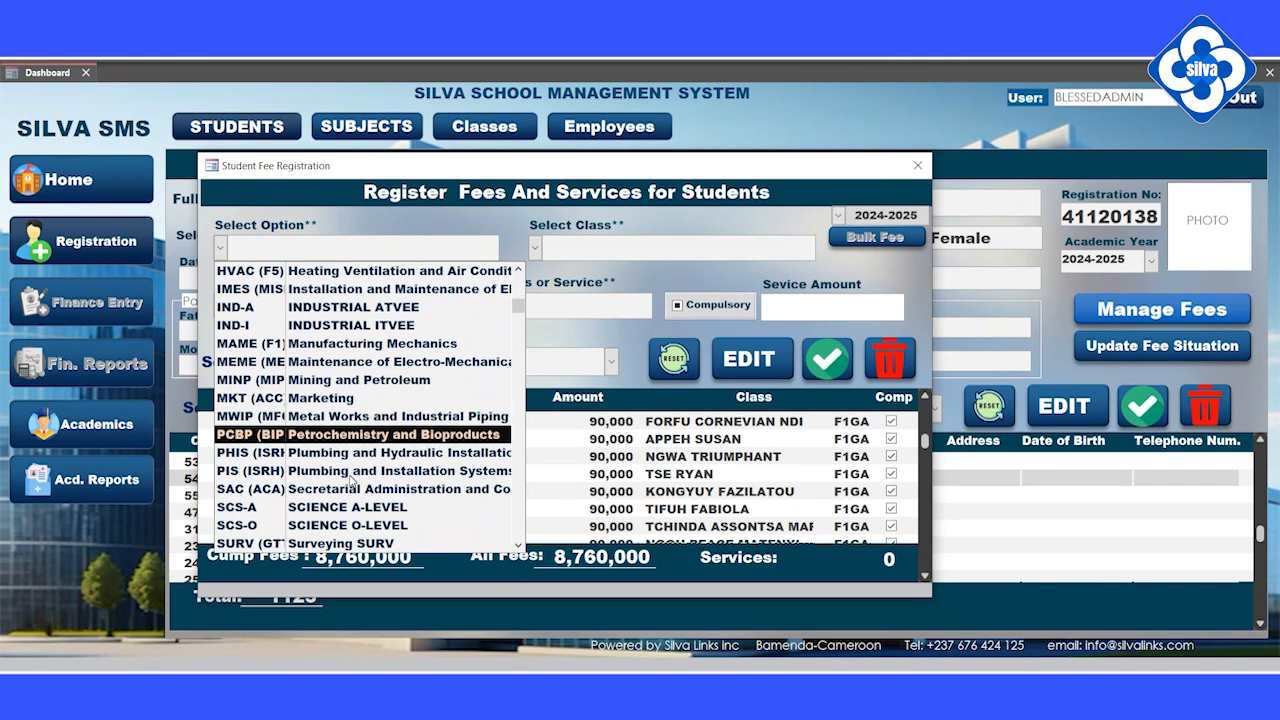
{"action": "scroll", "coordinate": [348, 478], "scroll_direction": "down", "scroll_amount": 1}
{"action": "scroll", "coordinate": [340, 400], "scroll_direction": "up", "scroll_amount": 3}
{"action": "scroll", "coordinate": [338, 373], "scroll_direction": "up", "scroll_amount": 1}
{"action": "left_click", "coordinate": [340, 398]}
{"action": "left_click", "coordinate": [527, 249]}
{"action": "left_click", "coordinate": [540, 265]}
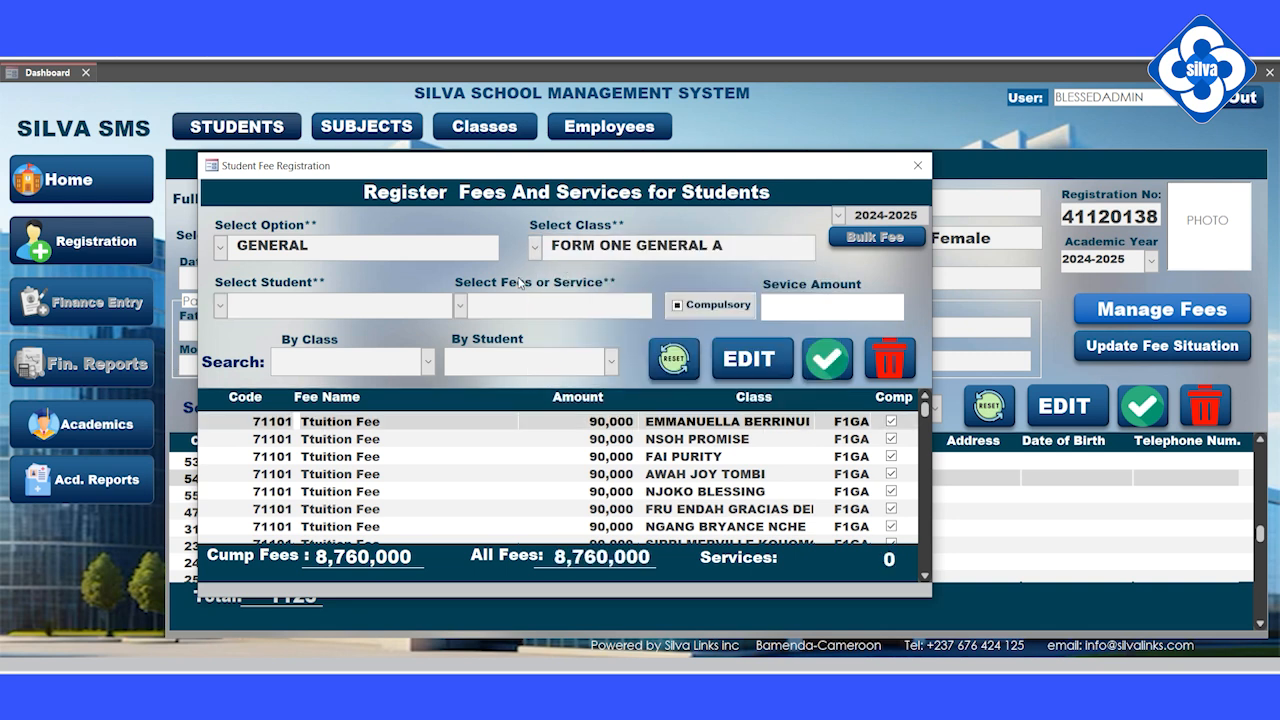
{"action": "left_click", "coordinate": [220, 305]}
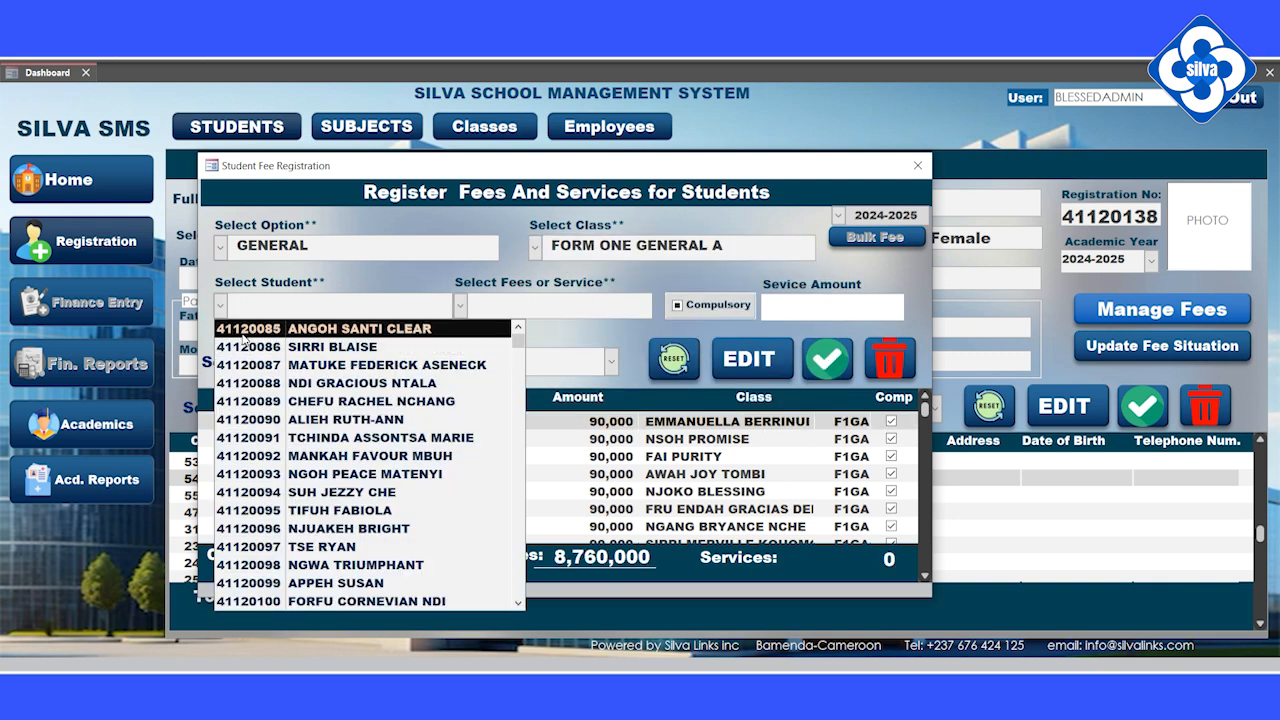
{"action": "left_click", "coordinate": [242, 330]}
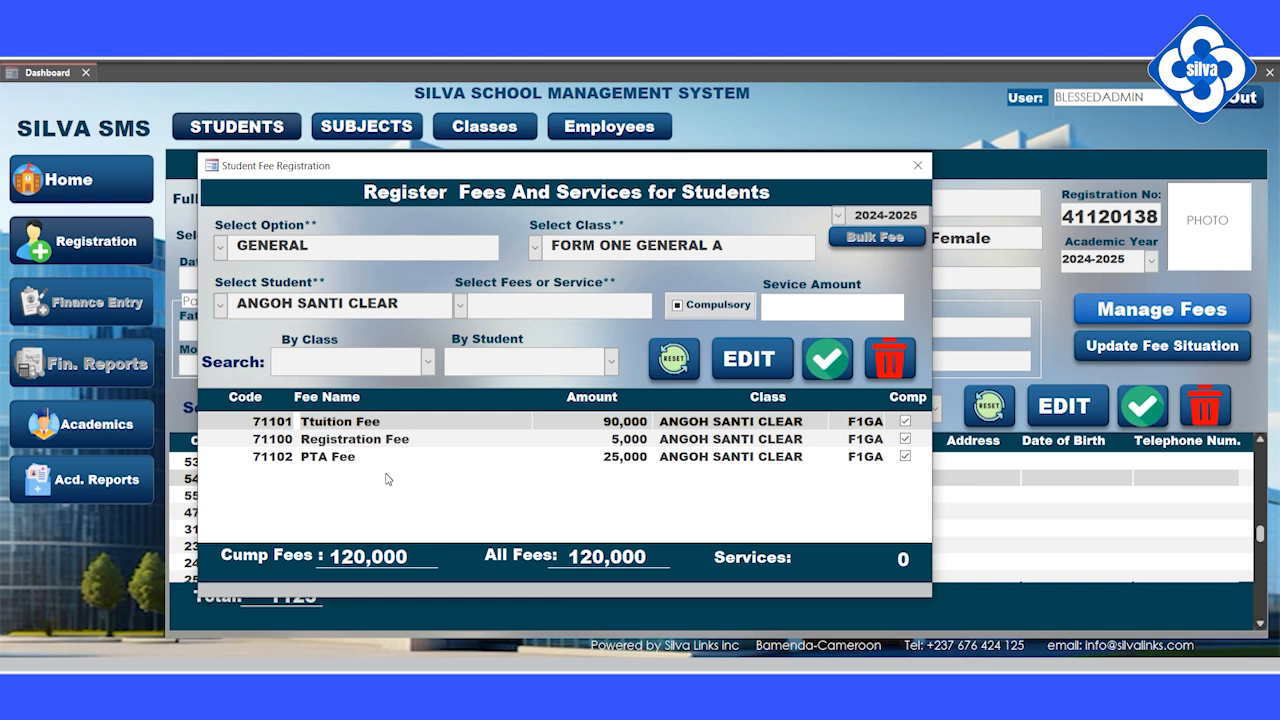
{"action": "left_click", "coordinate": [920, 168]}
{"action": "left_click", "coordinate": [484, 126]}
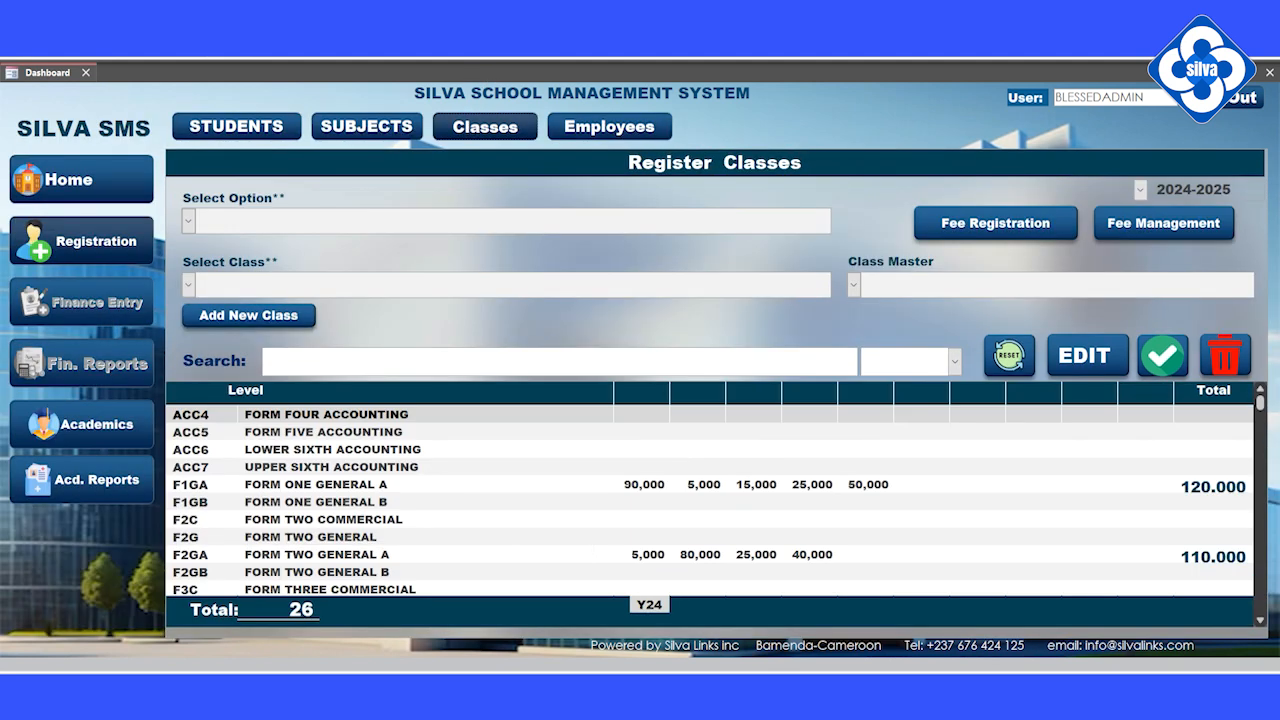
Step: Check the five fees set for FORM ONE GENERAL A, then go back to Register Students
{"action": "left_click", "coordinate": [412, 485]}
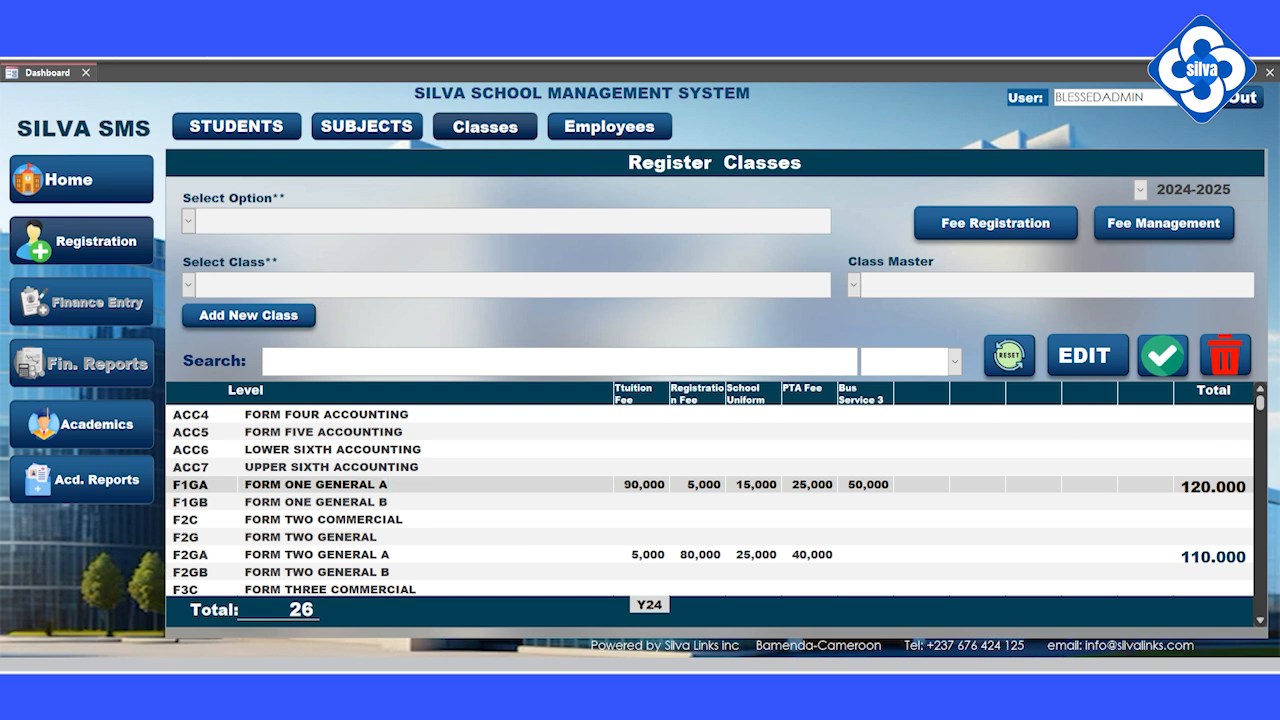
{"action": "double_click", "coordinate": [382, 484]}
{"action": "left_click", "coordinate": [1160, 225]}
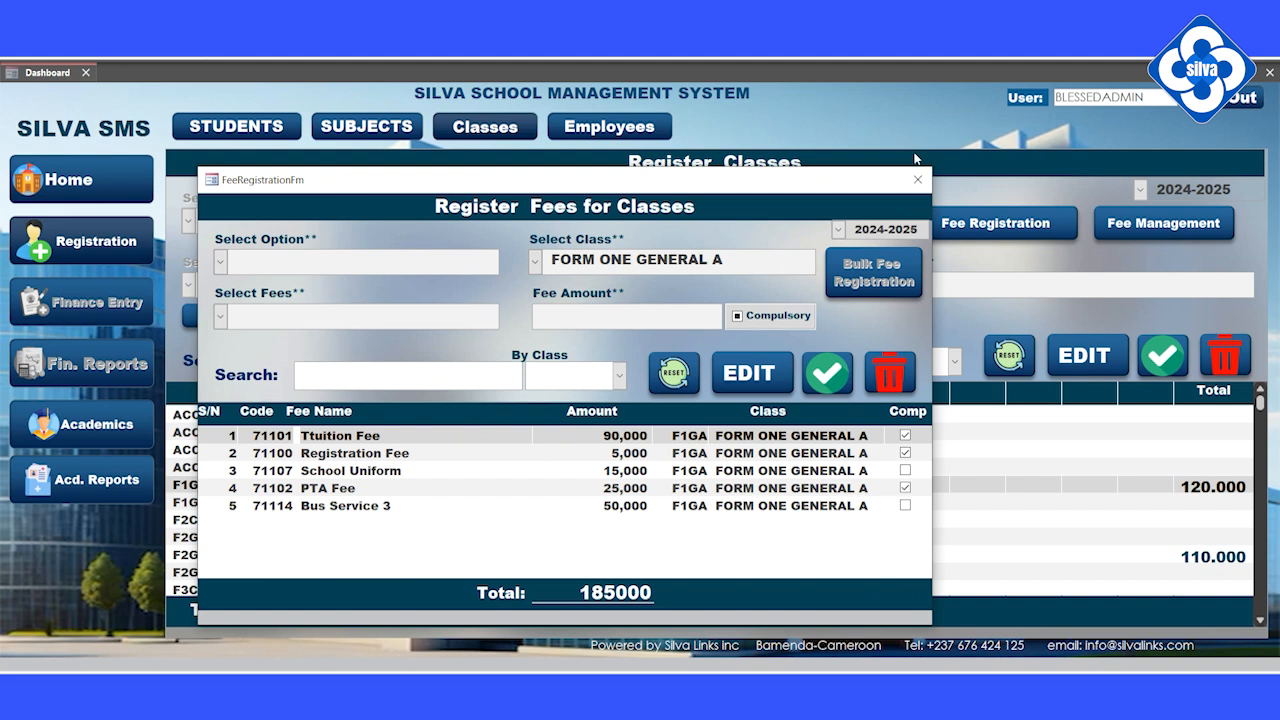
{"action": "left_click", "coordinate": [917, 179]}
{"action": "left_click", "coordinate": [216, 122]}
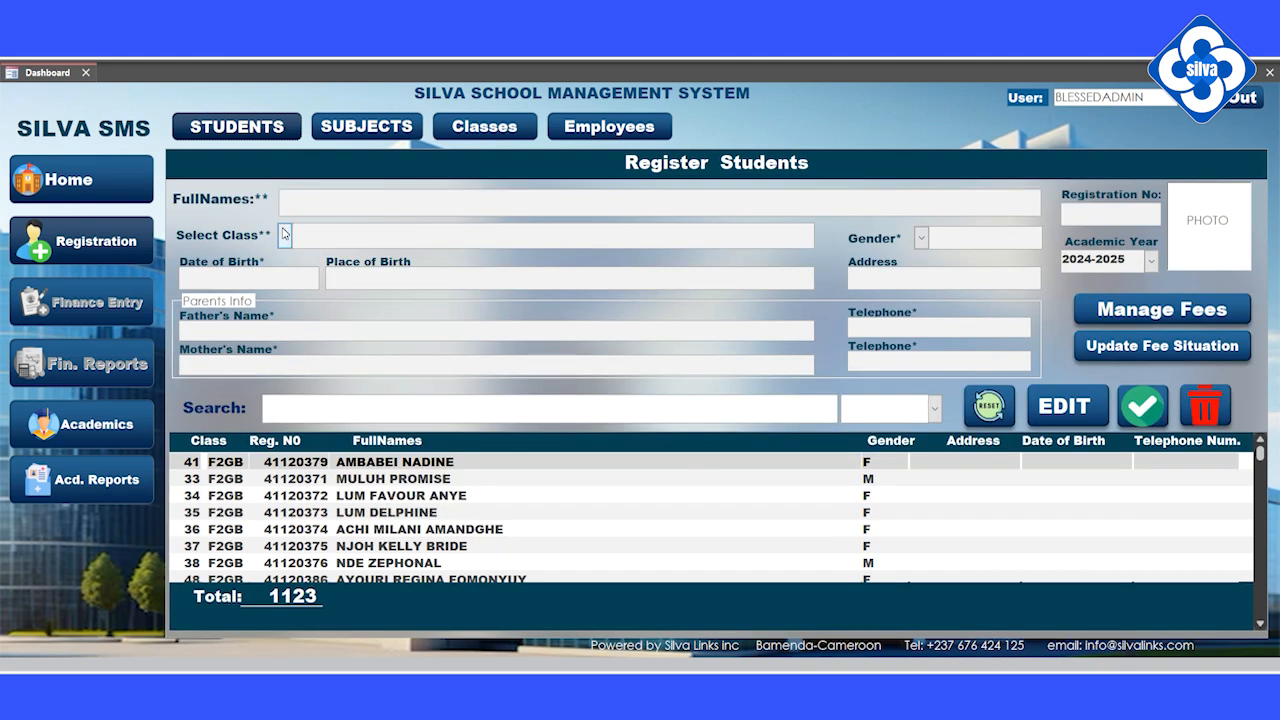
Step: Select FORM ONE GENERAL A as the class and open Manage Fees
{"action": "left_click", "coordinate": [284, 235]}
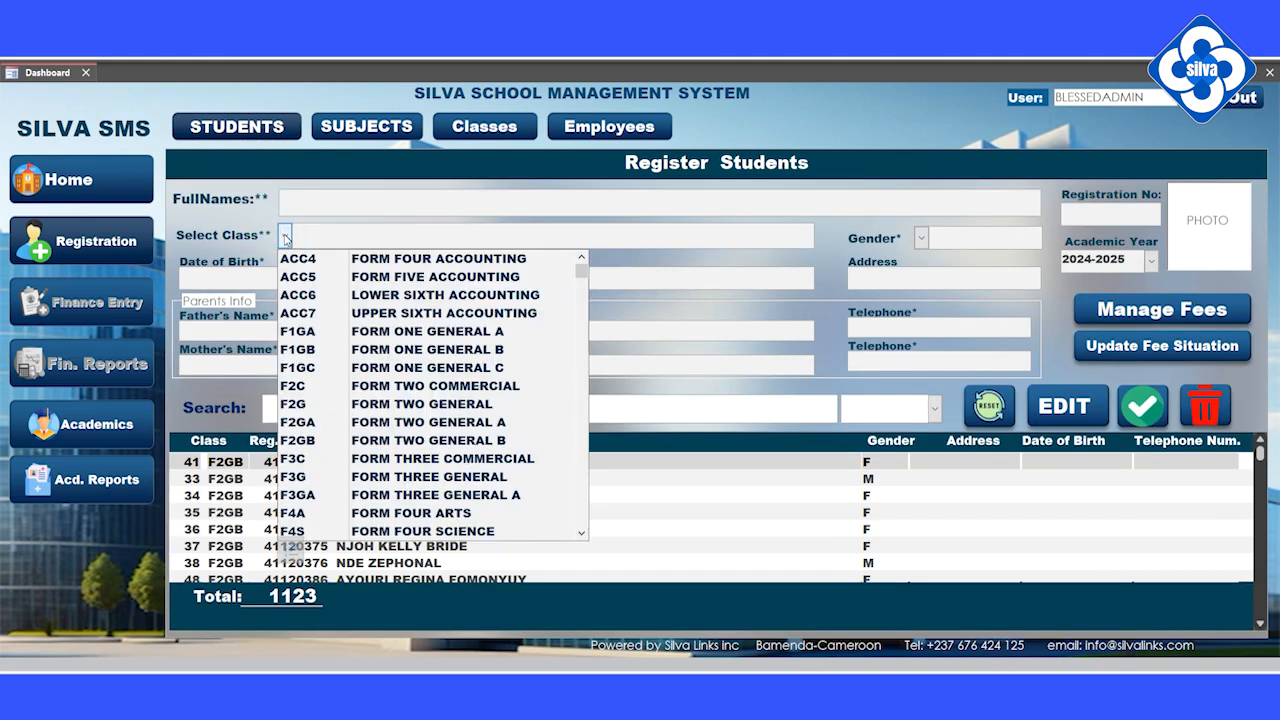
{"action": "left_click", "coordinate": [310, 331]}
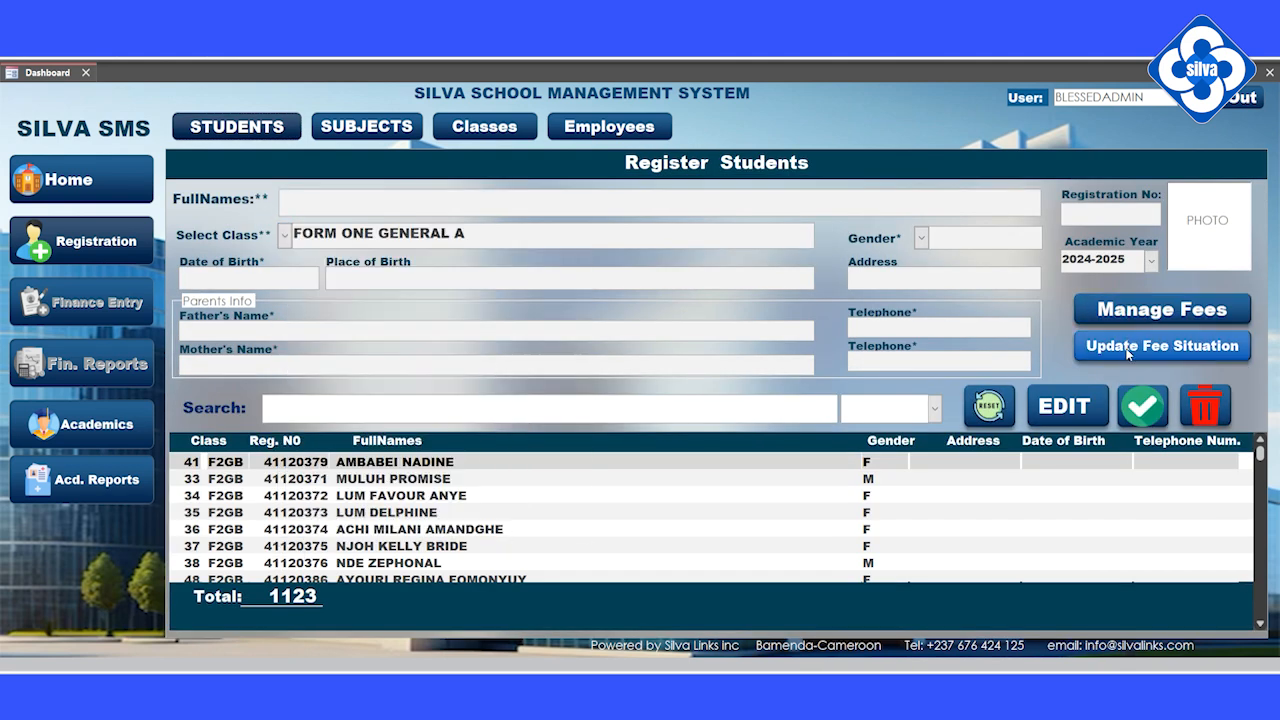
{"action": "left_click", "coordinate": [1133, 316]}
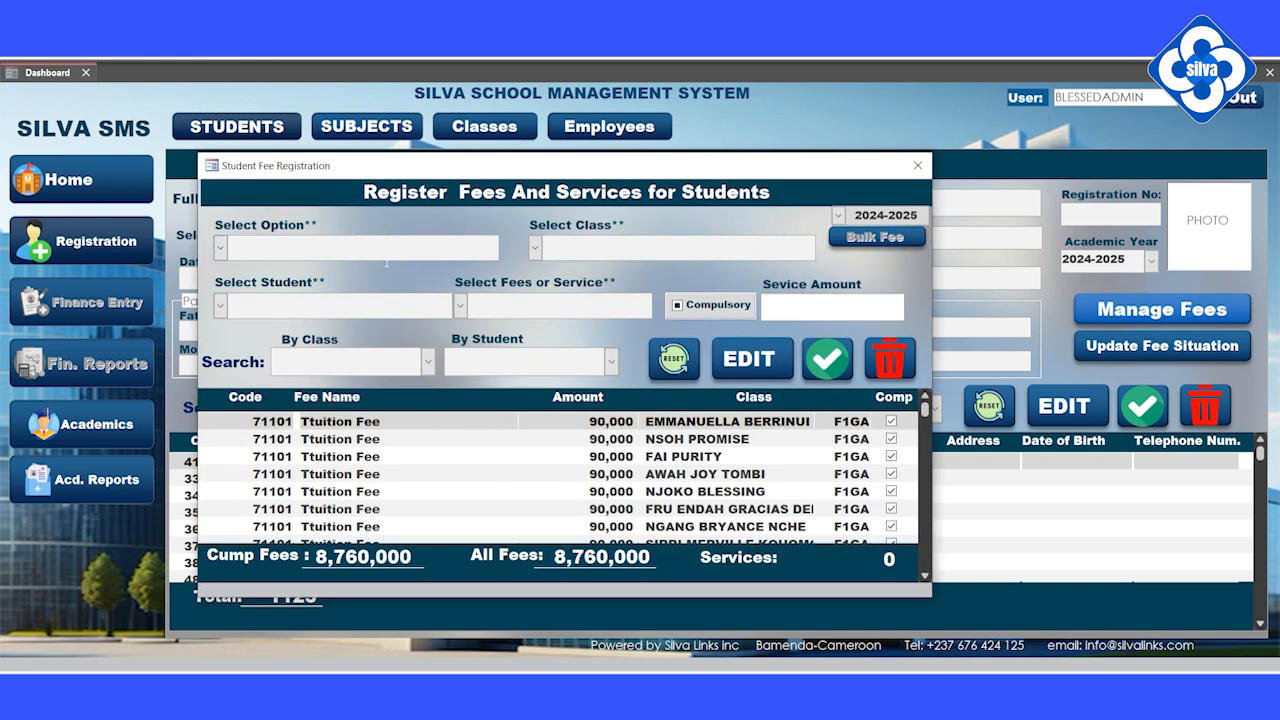
Step: Set Option GENERAL, class FORM ONE GENERAL A and the first student, then list available fees
{"action": "left_click", "coordinate": [220, 247]}
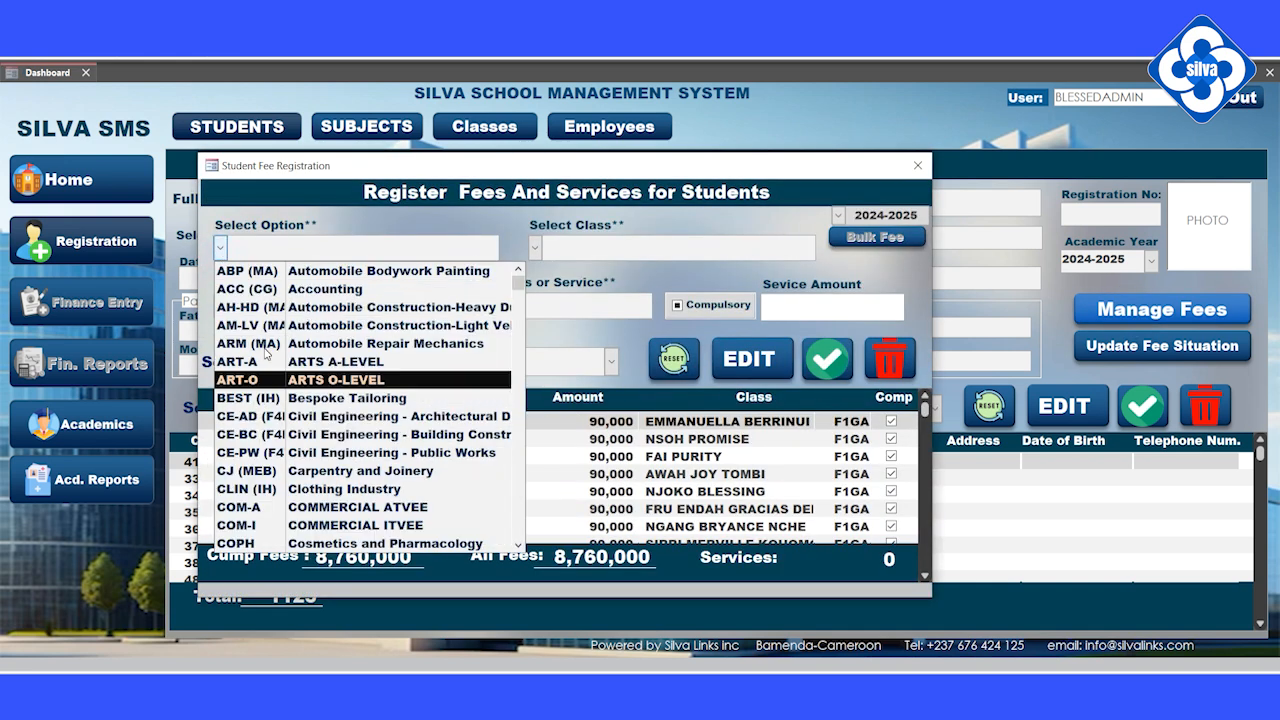
{"action": "scroll", "coordinate": [261, 352], "scroll_direction": "down", "scroll_amount": 1}
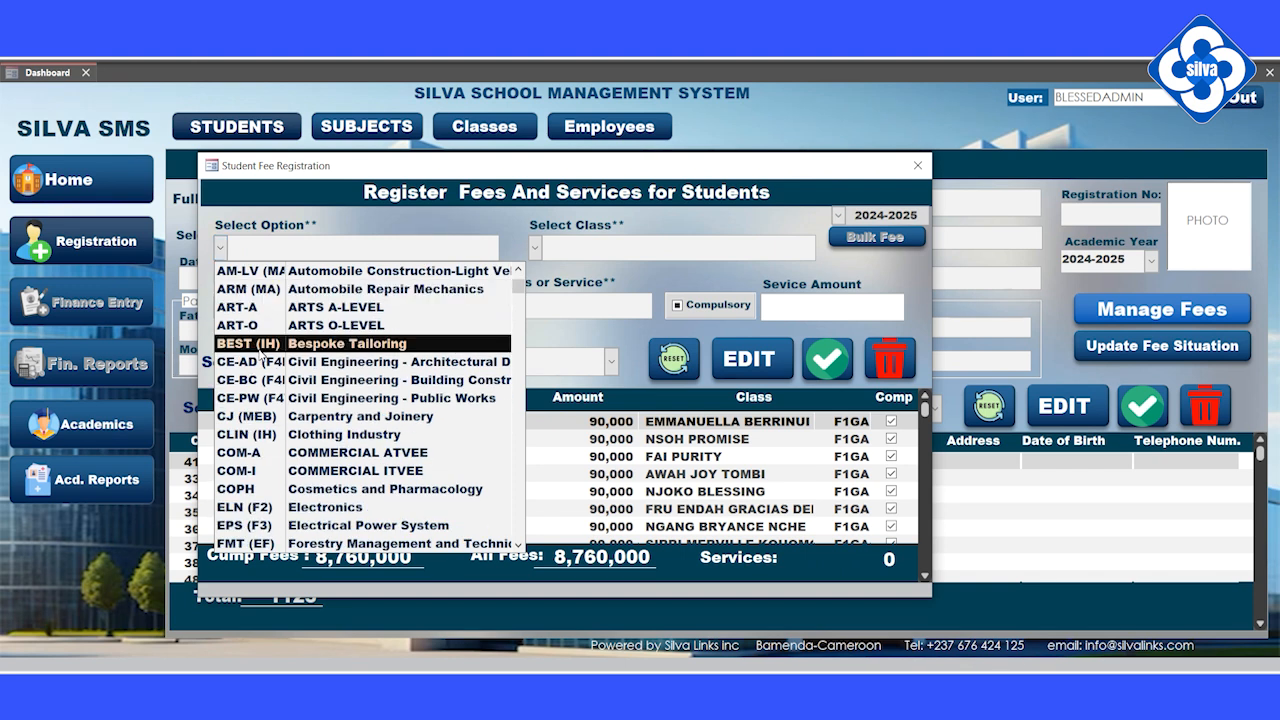
{"action": "scroll", "coordinate": [268, 440], "scroll_direction": "down", "scroll_amount": 2}
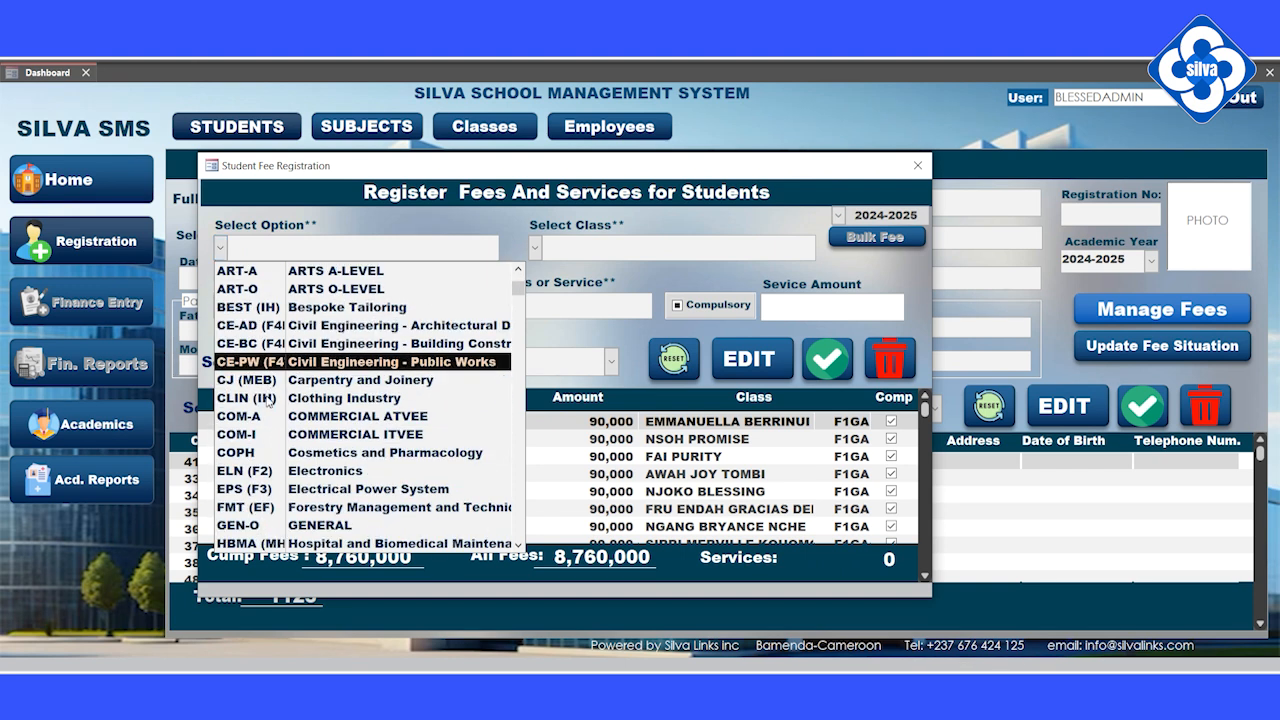
{"action": "left_click", "coordinate": [250, 452]}
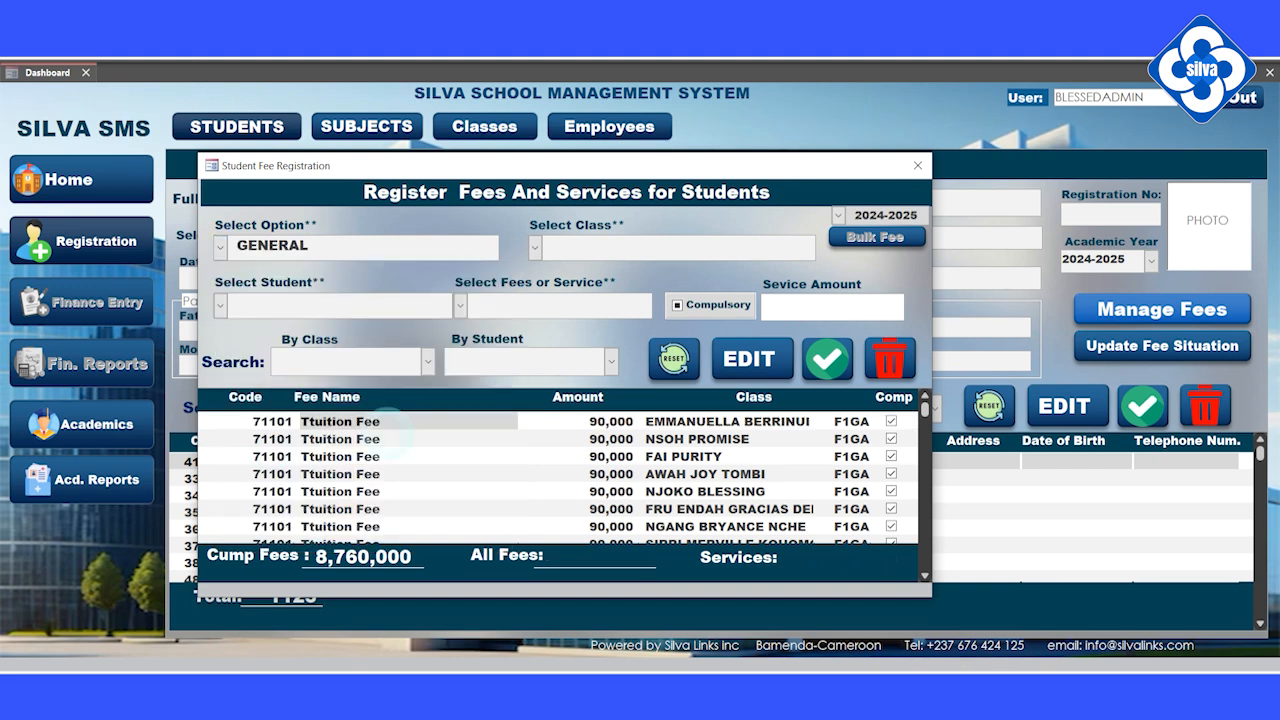
{"action": "left_click", "coordinate": [537, 247]}
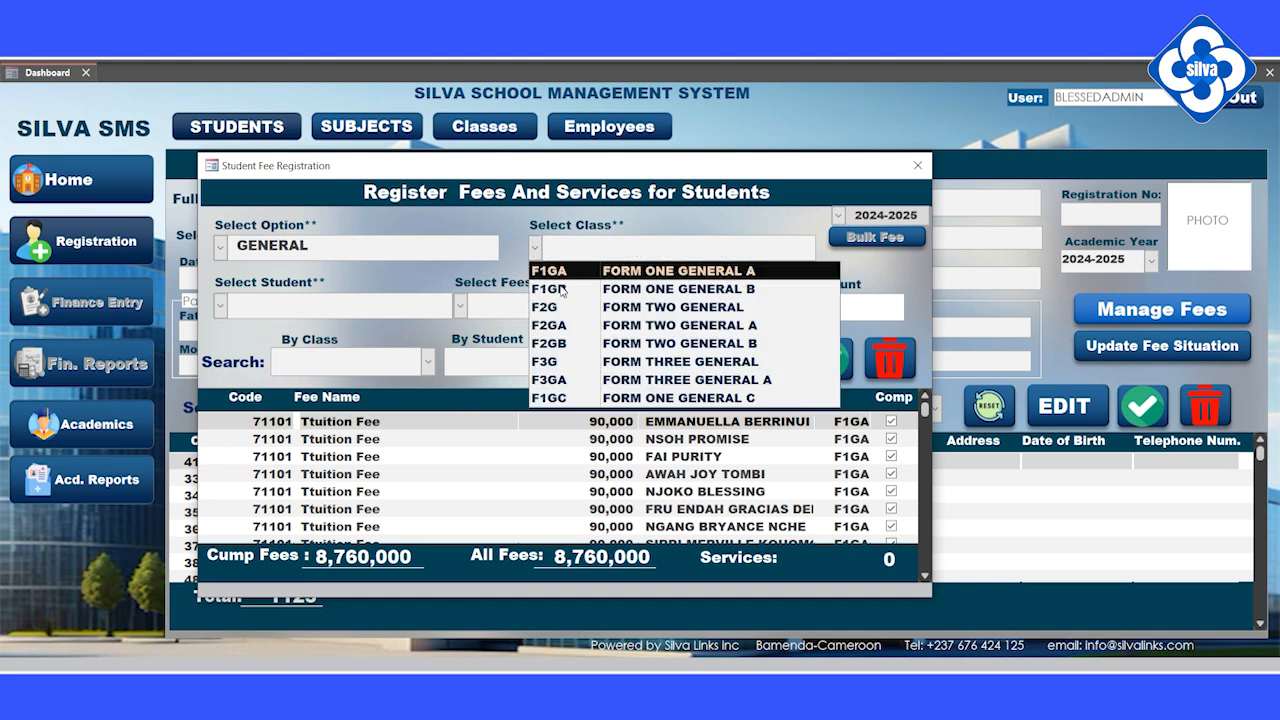
{"action": "left_click", "coordinate": [558, 278]}
{"action": "left_click", "coordinate": [220, 305]}
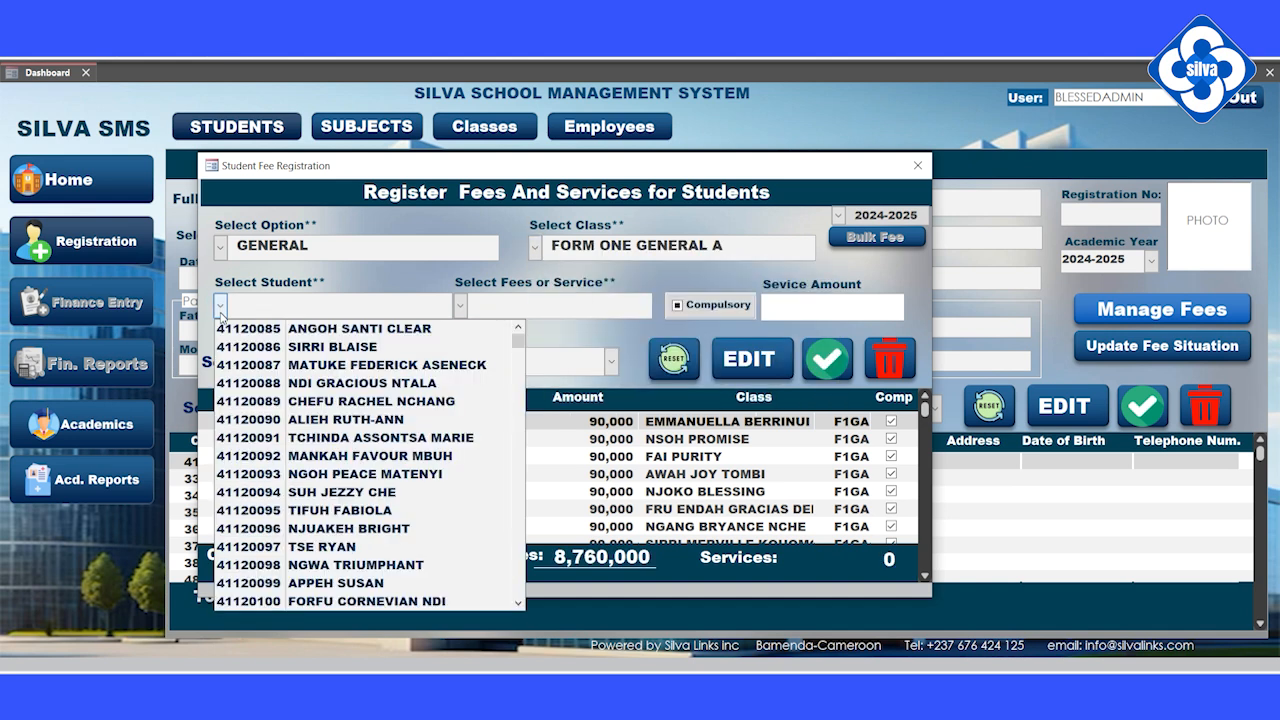
{"action": "left_click", "coordinate": [250, 328]}
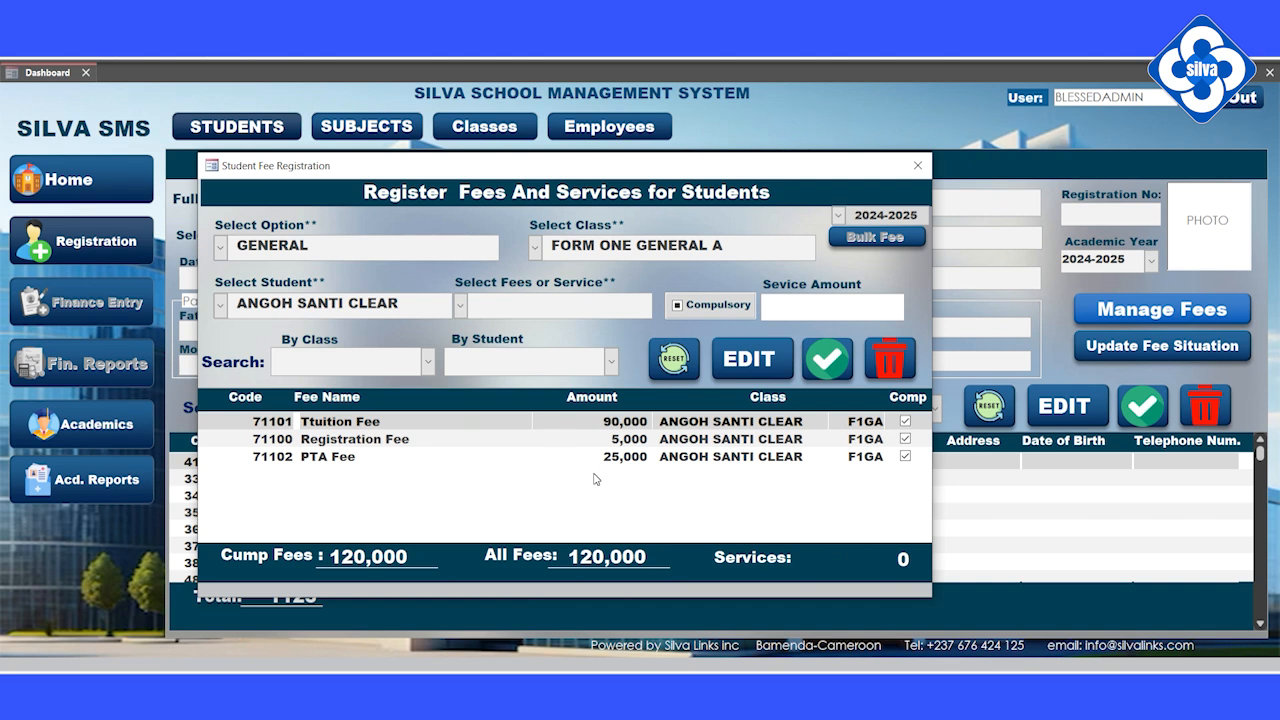
{"action": "left_click", "coordinate": [460, 305]}
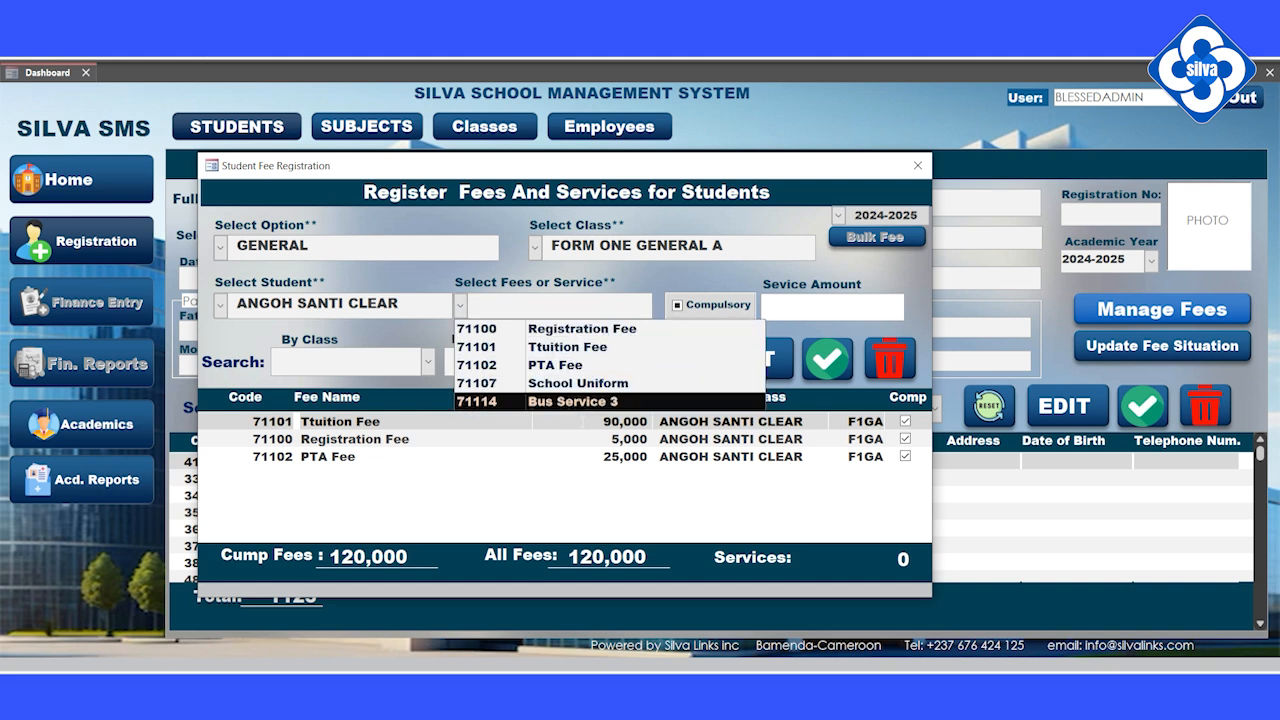
Step: Register Bus Service 3 as a compulsory 35000 service, save it, and reload the student's fees
{"action": "left_click", "coordinate": [566, 402]}
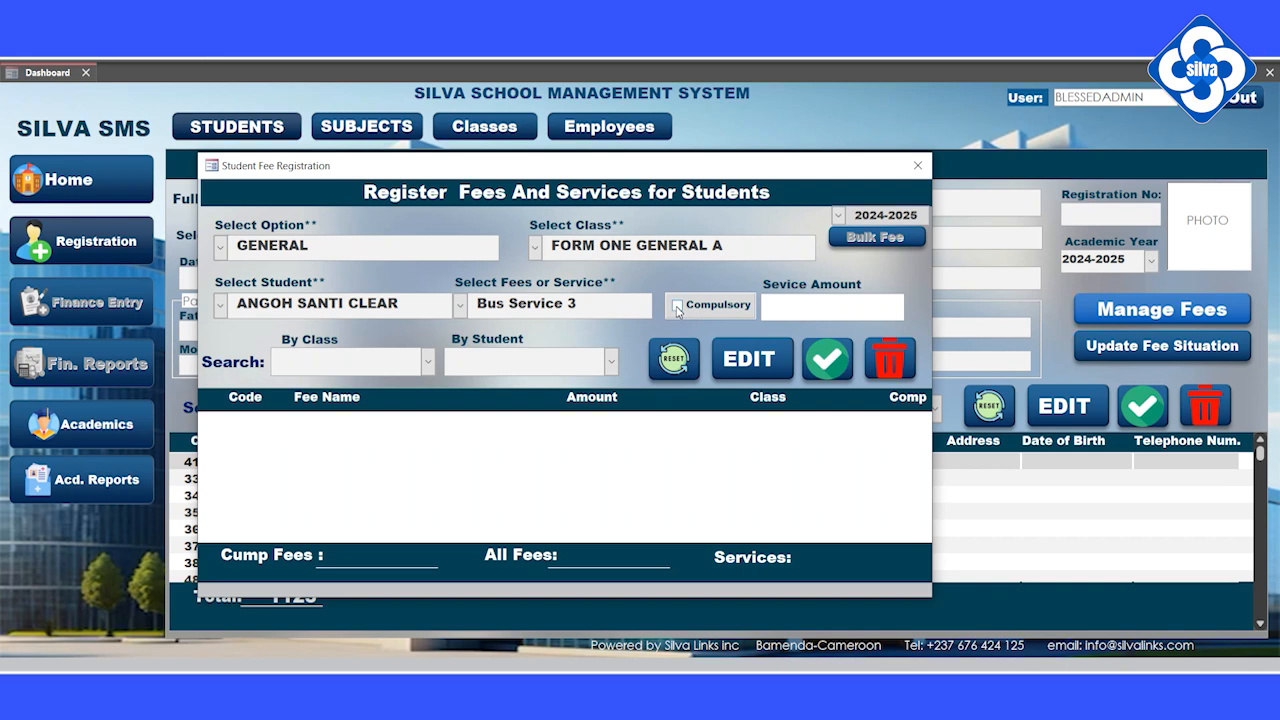
{"action": "left_click", "coordinate": [677, 307]}
{"action": "type", "text": "35000"}
{"action": "left_click", "coordinate": [555, 303]}
{"action": "left_click", "coordinate": [836, 370]}
{"action": "left_click", "coordinate": [660, 414]}
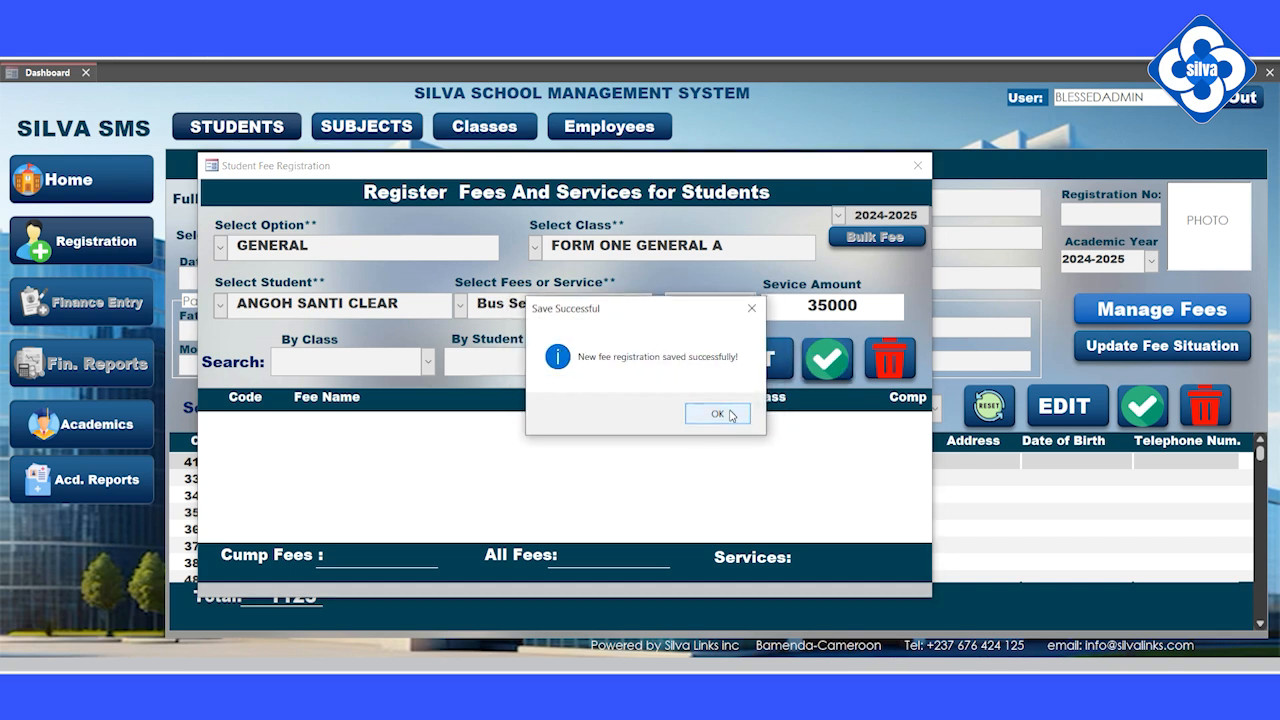
{"action": "left_click", "coordinate": [731, 416]}
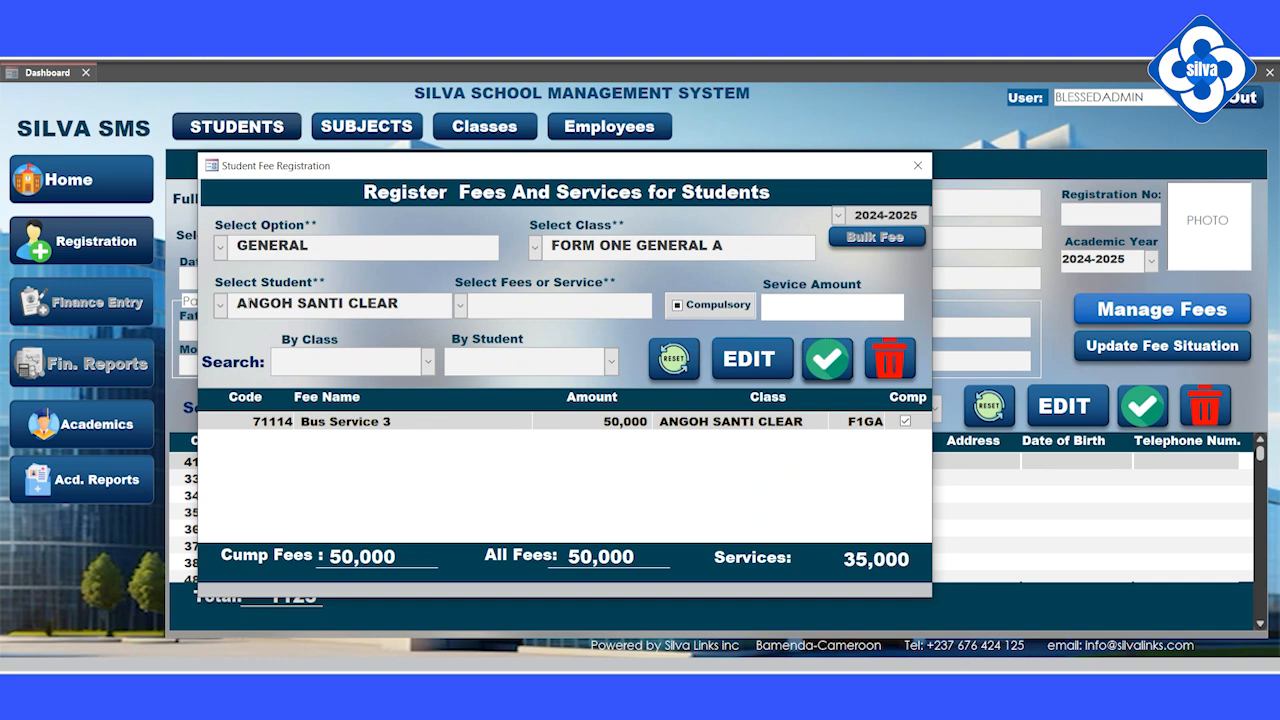
{"action": "left_click", "coordinate": [221, 305]}
{"action": "left_click", "coordinate": [250, 325]}
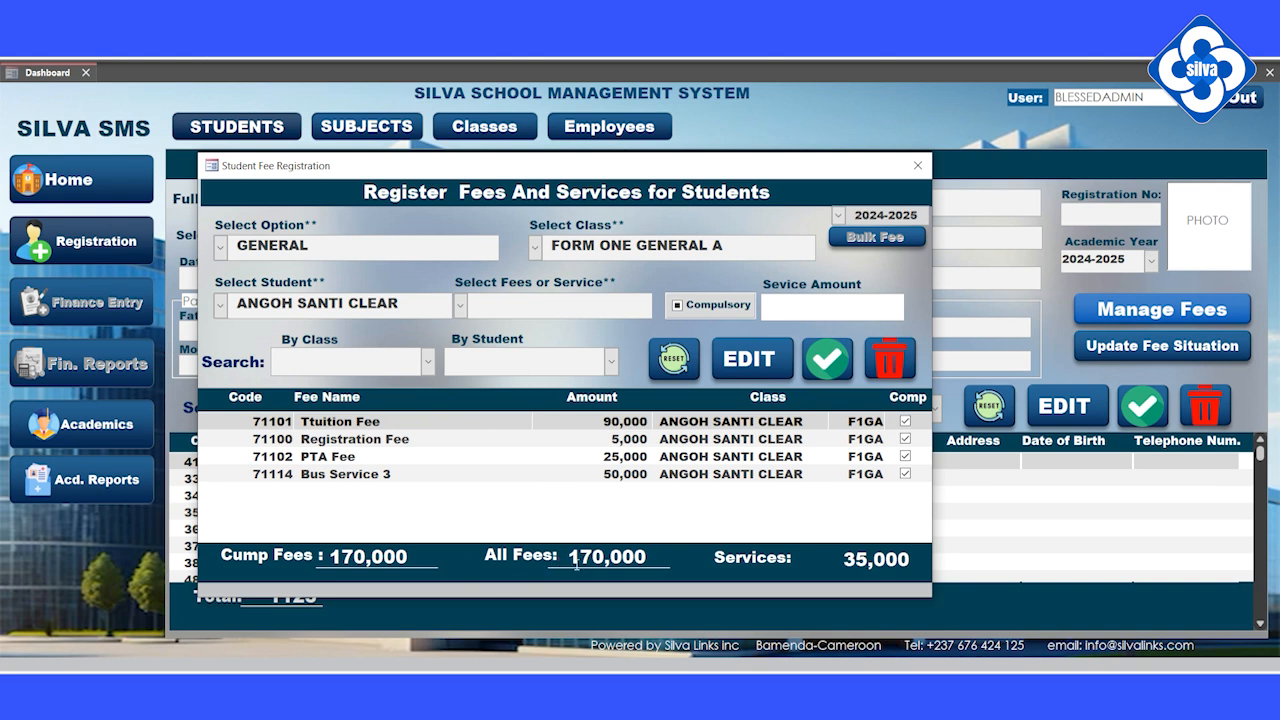
Step: View the second F1GA student's fees, switch back to the first student, and close the window
{"action": "left_click", "coordinate": [221, 306]}
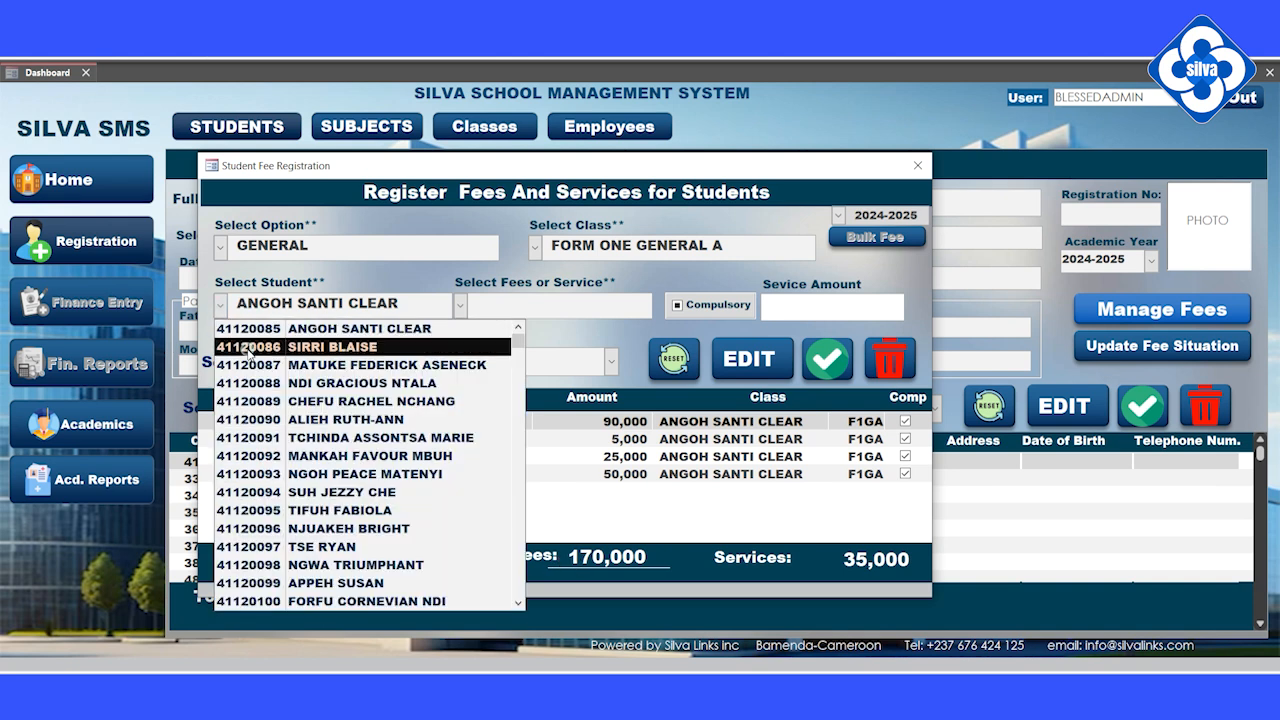
{"action": "left_click", "coordinate": [246, 347]}
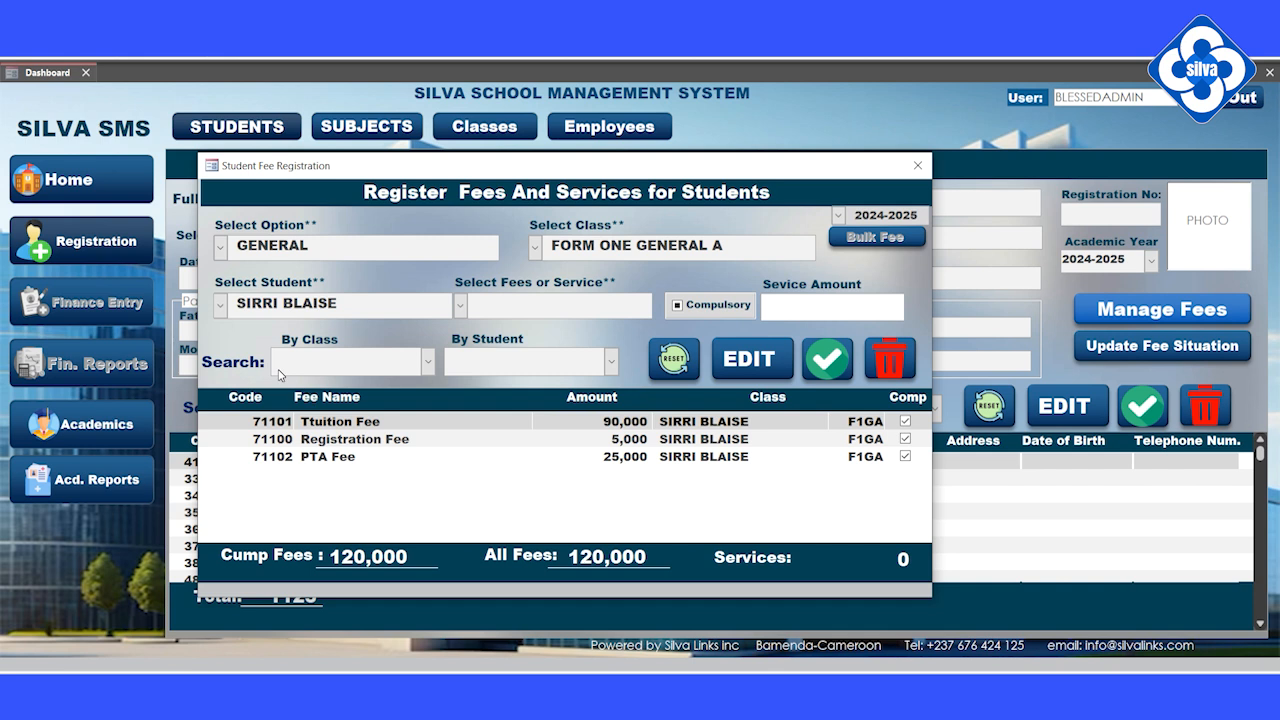
{"action": "left_click", "coordinate": [220, 308]}
{"action": "scroll", "coordinate": [245, 346], "scroll_direction": "up", "scroll_amount": 1}
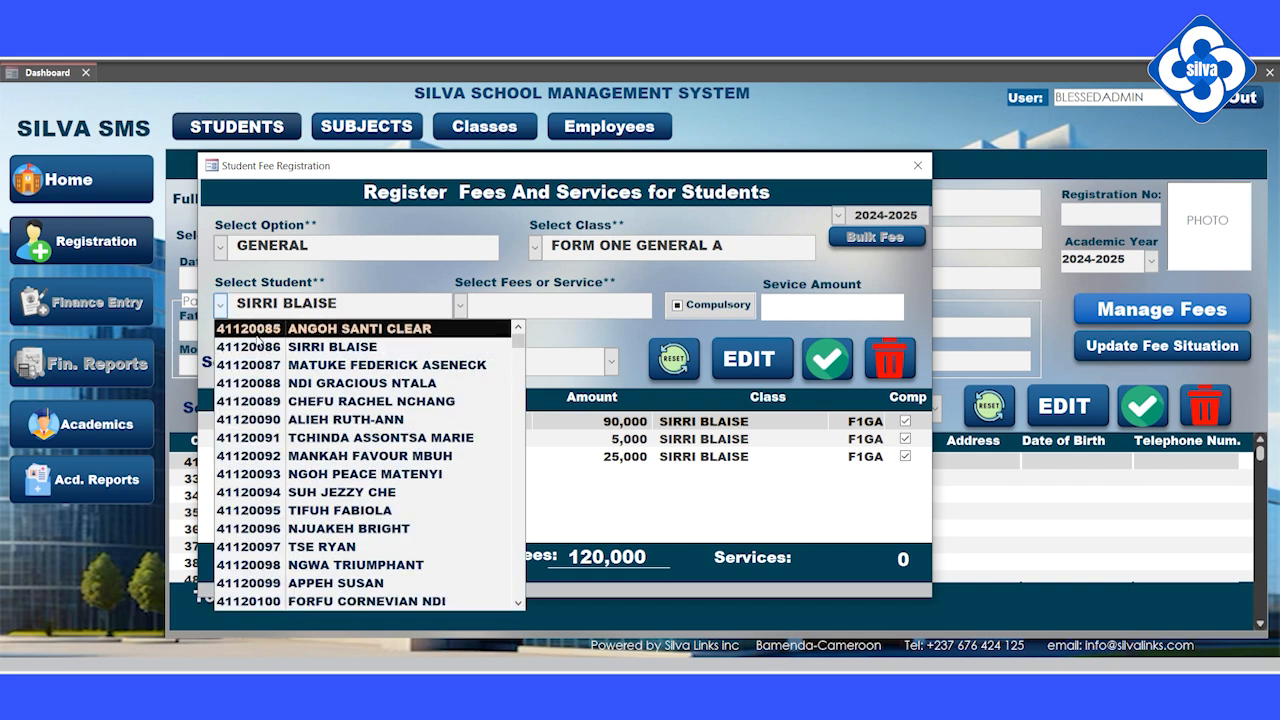
{"action": "left_click", "coordinate": [258, 330]}
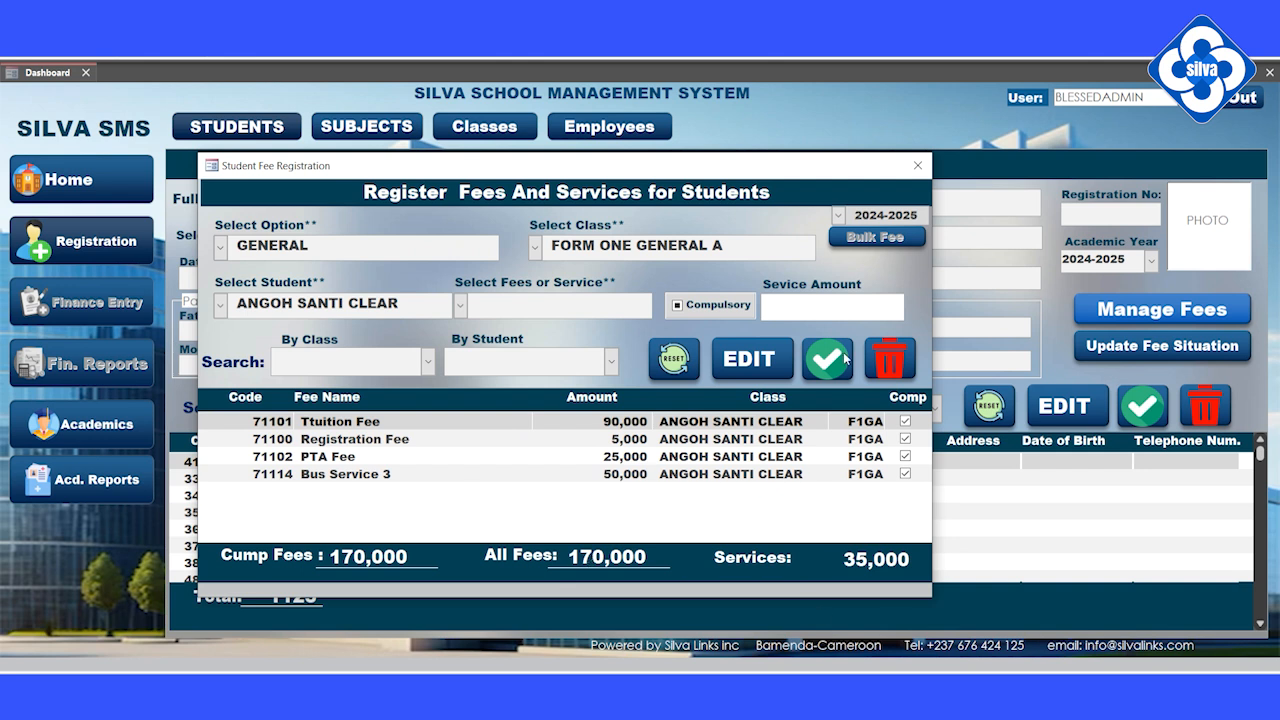
{"action": "left_click", "coordinate": [917, 166]}
Step: Load the Form Two General B student in row 33 into the registration form
{"action": "scroll", "coordinate": [562, 491], "scroll_direction": "down", "scroll_amount": 1}
{"action": "scroll", "coordinate": [562, 491], "scroll_direction": "up", "scroll_amount": 1}
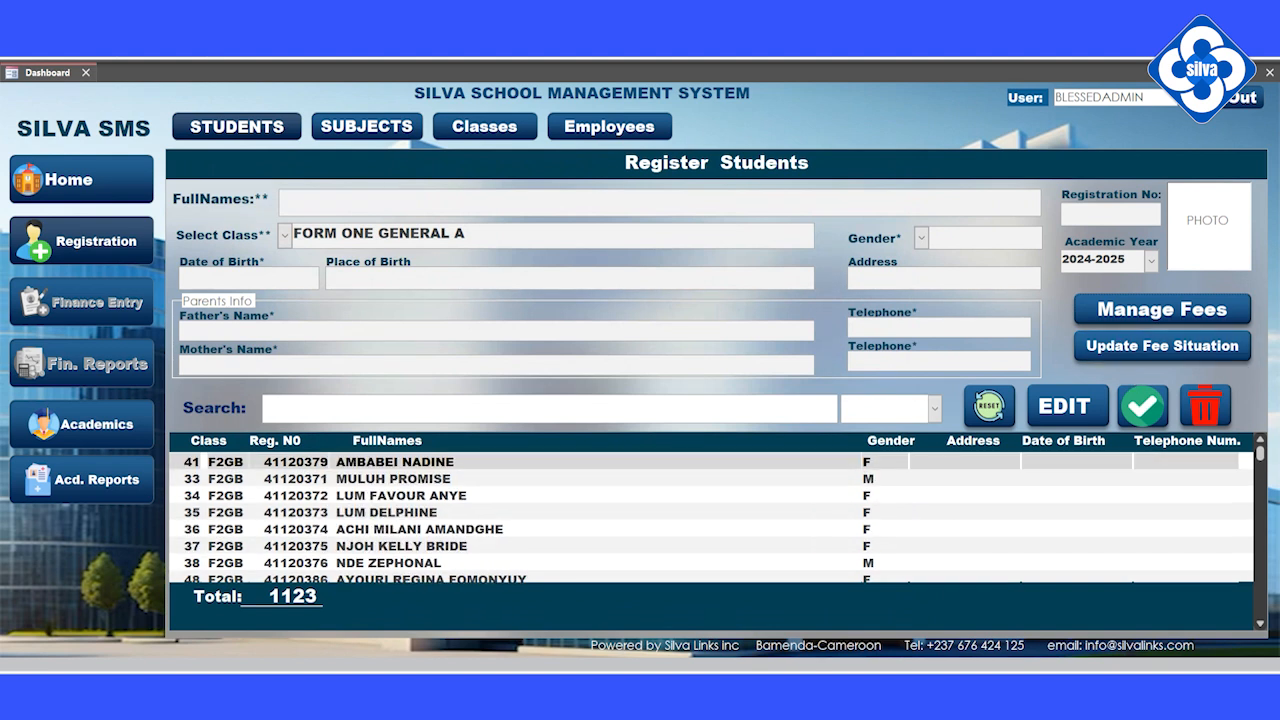
{"action": "scroll", "coordinate": [710, 515], "scroll_direction": "down", "scroll_amount": 4}
{"action": "scroll", "coordinate": [710, 515], "scroll_direction": "down", "scroll_amount": 1}
{"action": "scroll", "coordinate": [710, 515], "scroll_direction": "up", "scroll_amount": 5}
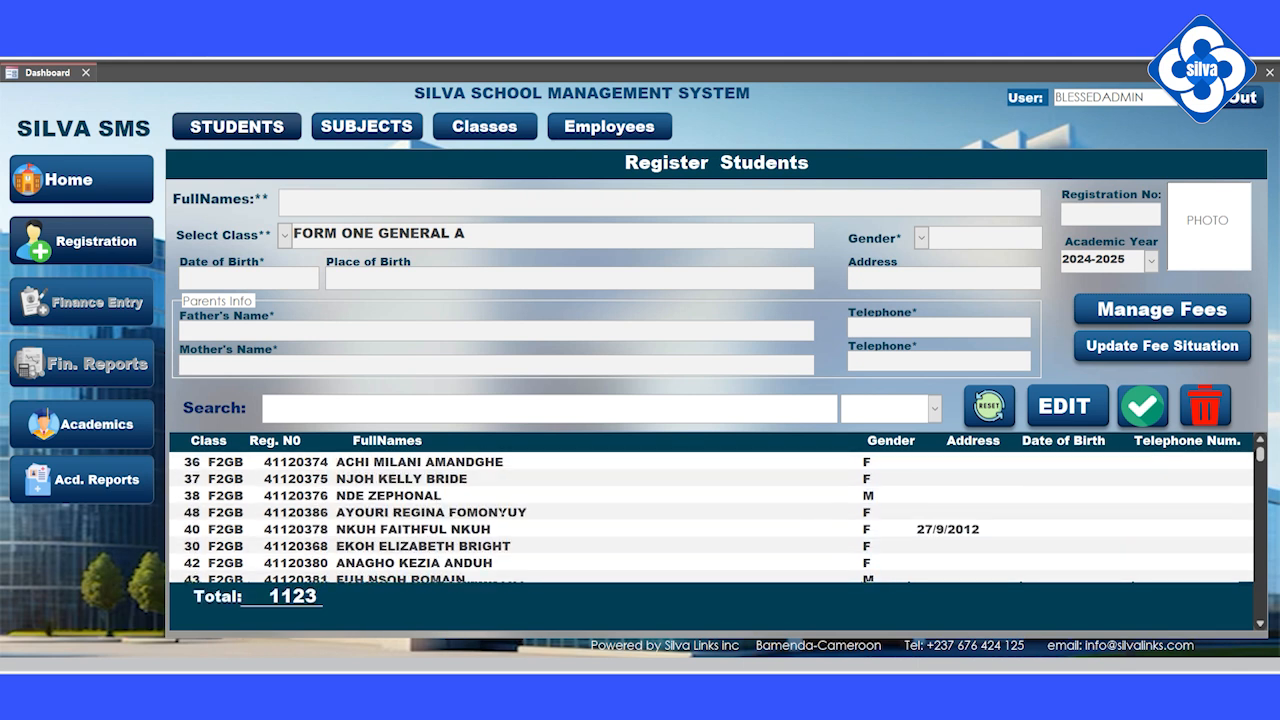
{"action": "left_click", "coordinate": [482, 481]}
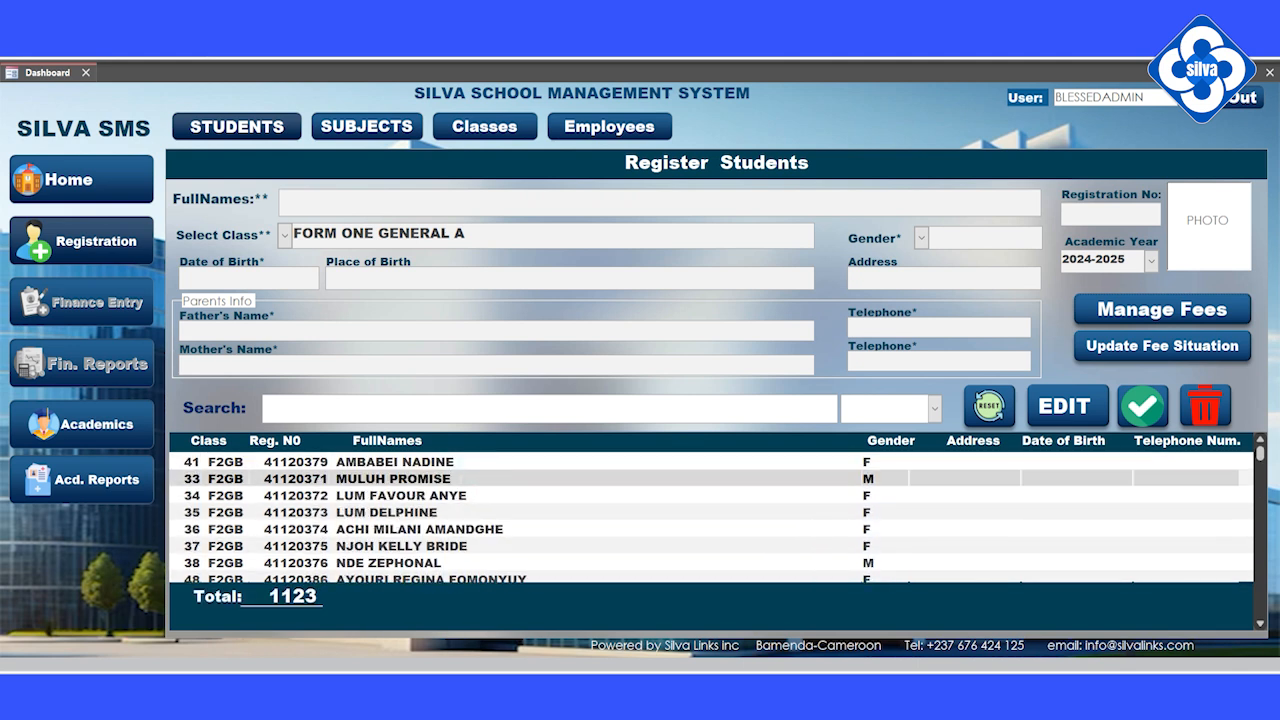
{"action": "double_click", "coordinate": [460, 480]}
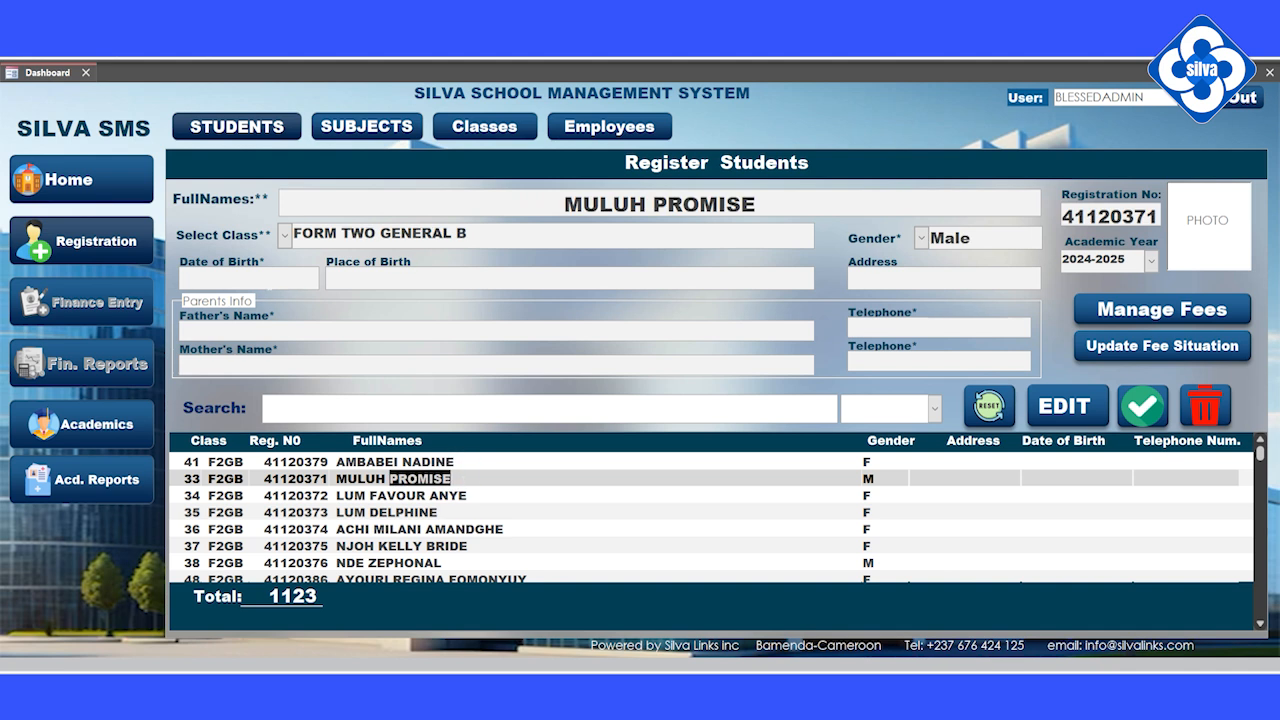
Step: Set birth date 10/24/2024, place of birth Manko, and enter address, telephone and father's name
{"action": "left_click", "coordinate": [327, 273]}
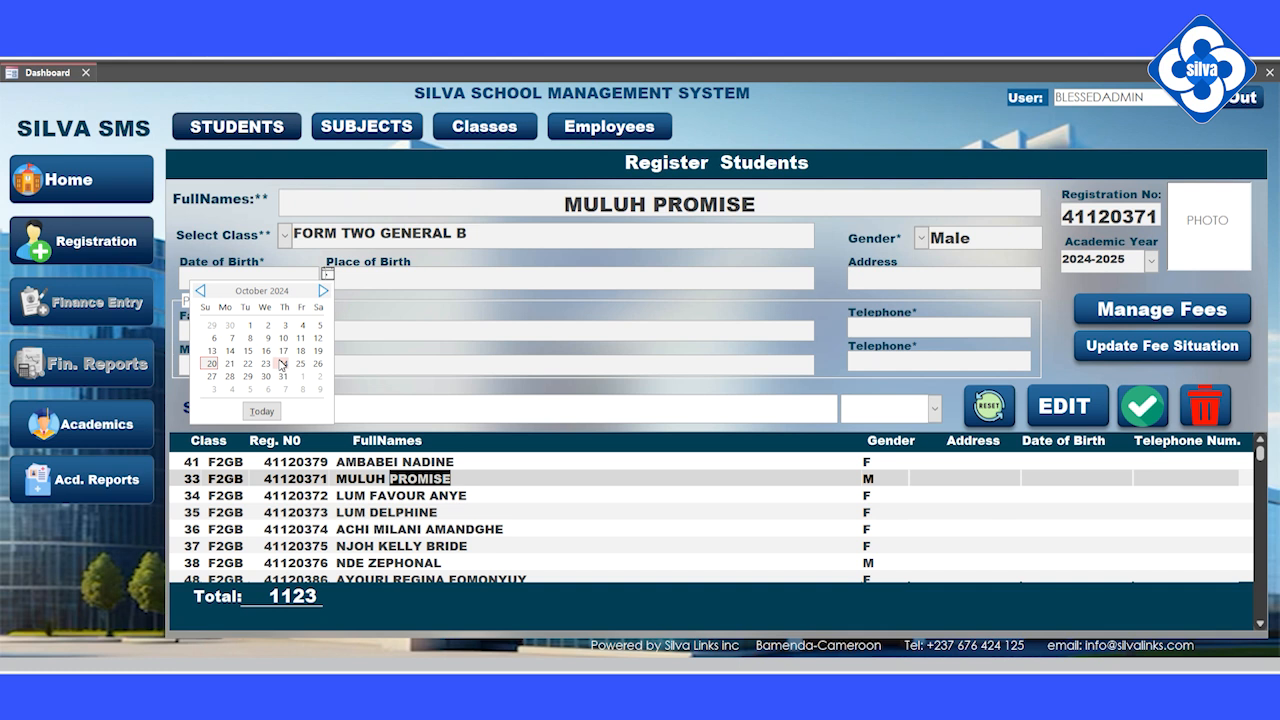
{"action": "left_click", "coordinate": [280, 364]}
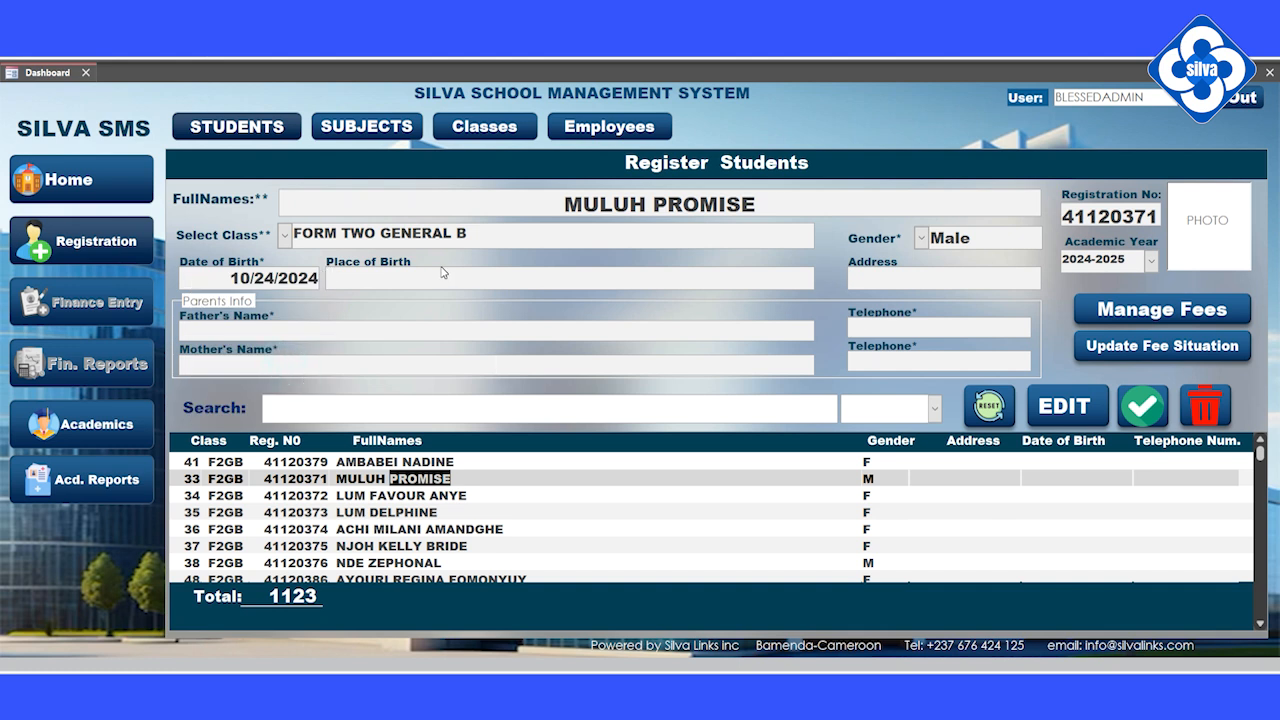
{"action": "type", "text": "Manko"}
{"action": "type", "text": "Ntar"}
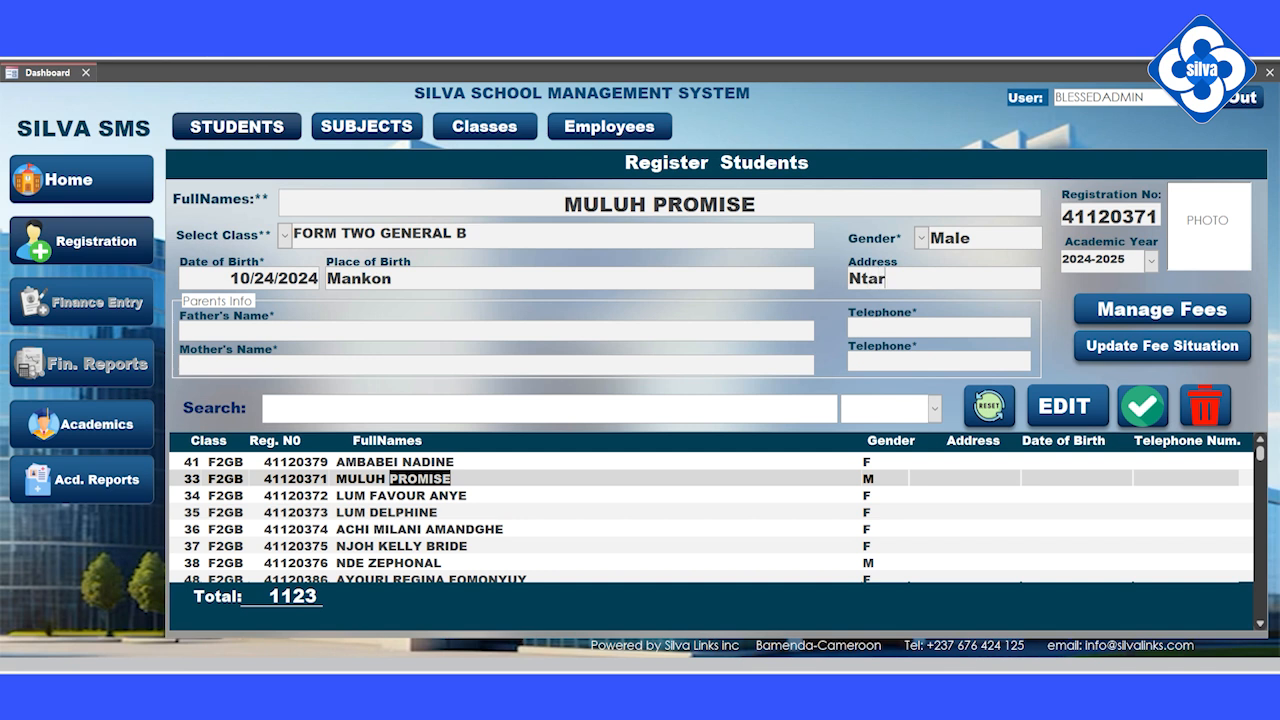
{"action": "type", "text": "inkon"}
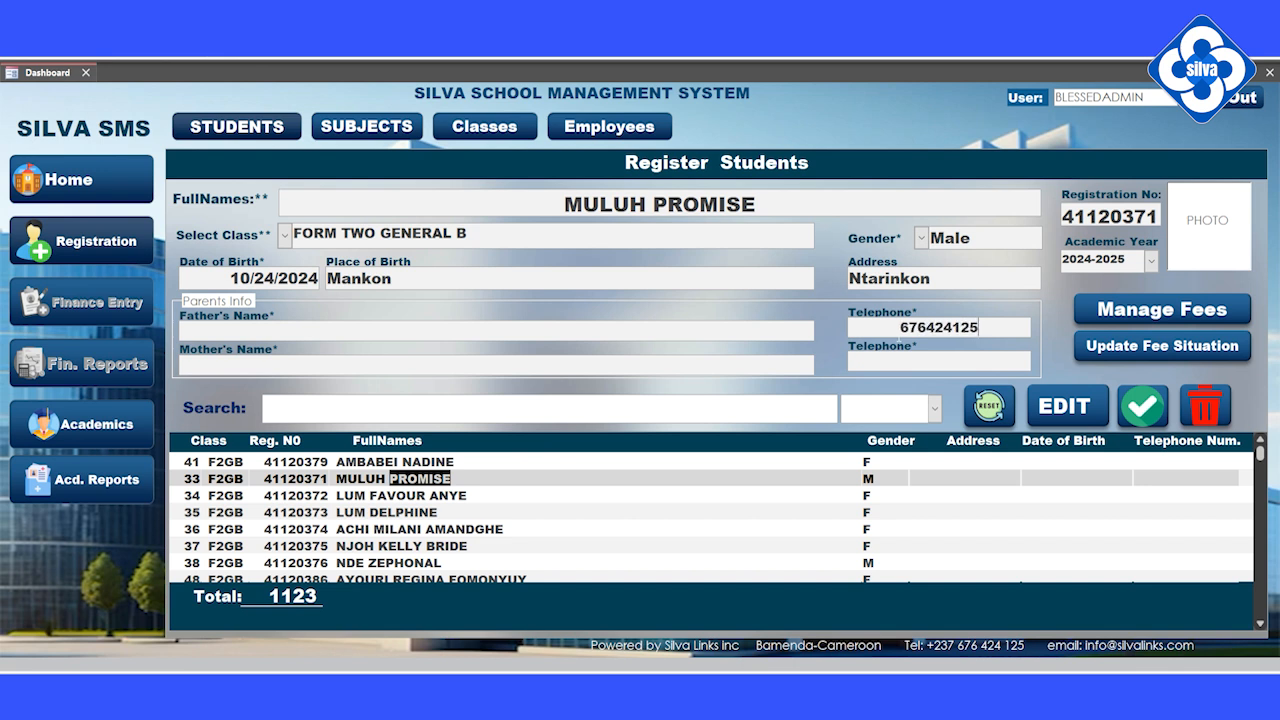
{"action": "left_click", "coordinate": [311, 322]}
Step: Save the updated student record, declining fee registration for the student
{"action": "left_click", "coordinate": [1143, 410]}
{"action": "left_click", "coordinate": [636, 414]}
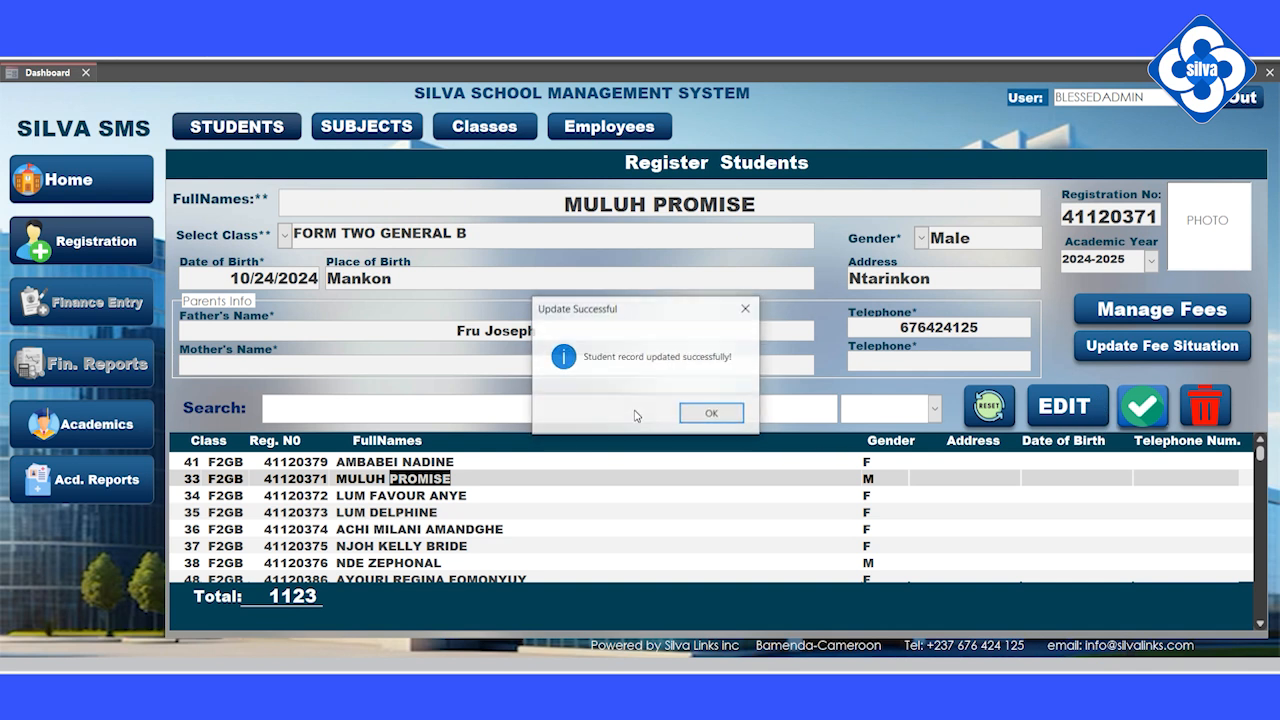
{"action": "left_click", "coordinate": [724, 415]}
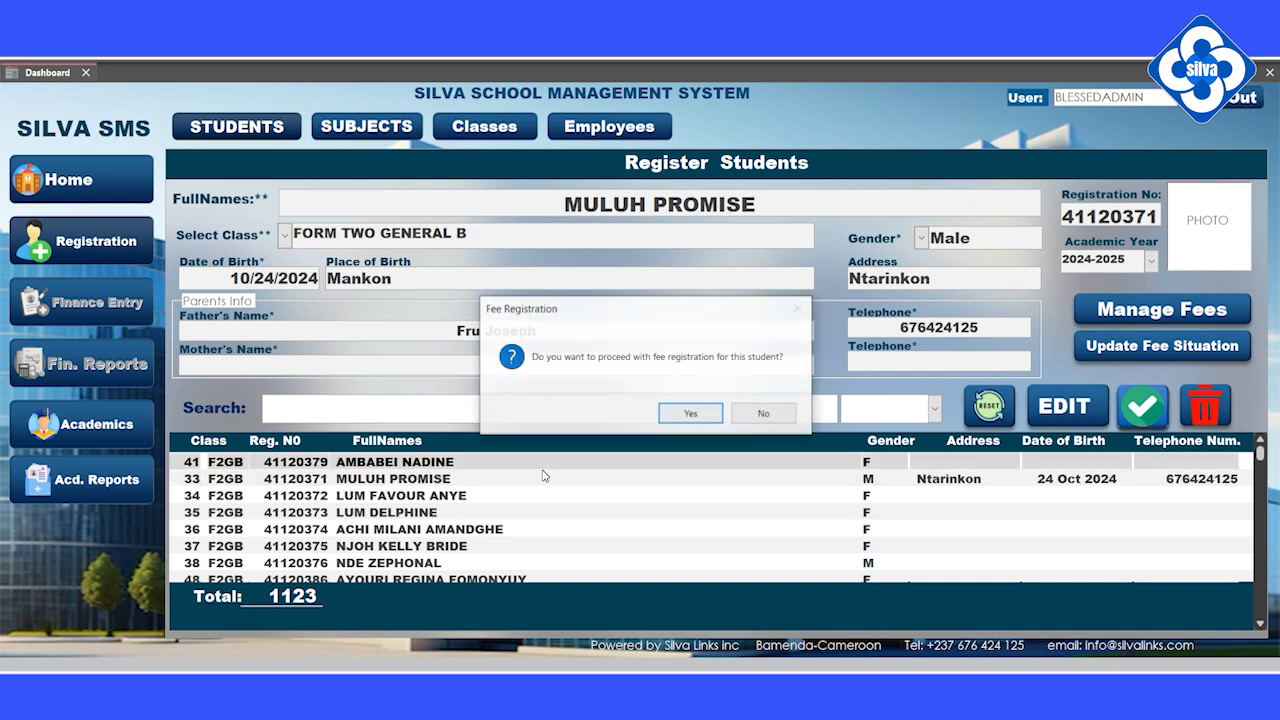
{"action": "left_click", "coordinate": [766, 414]}
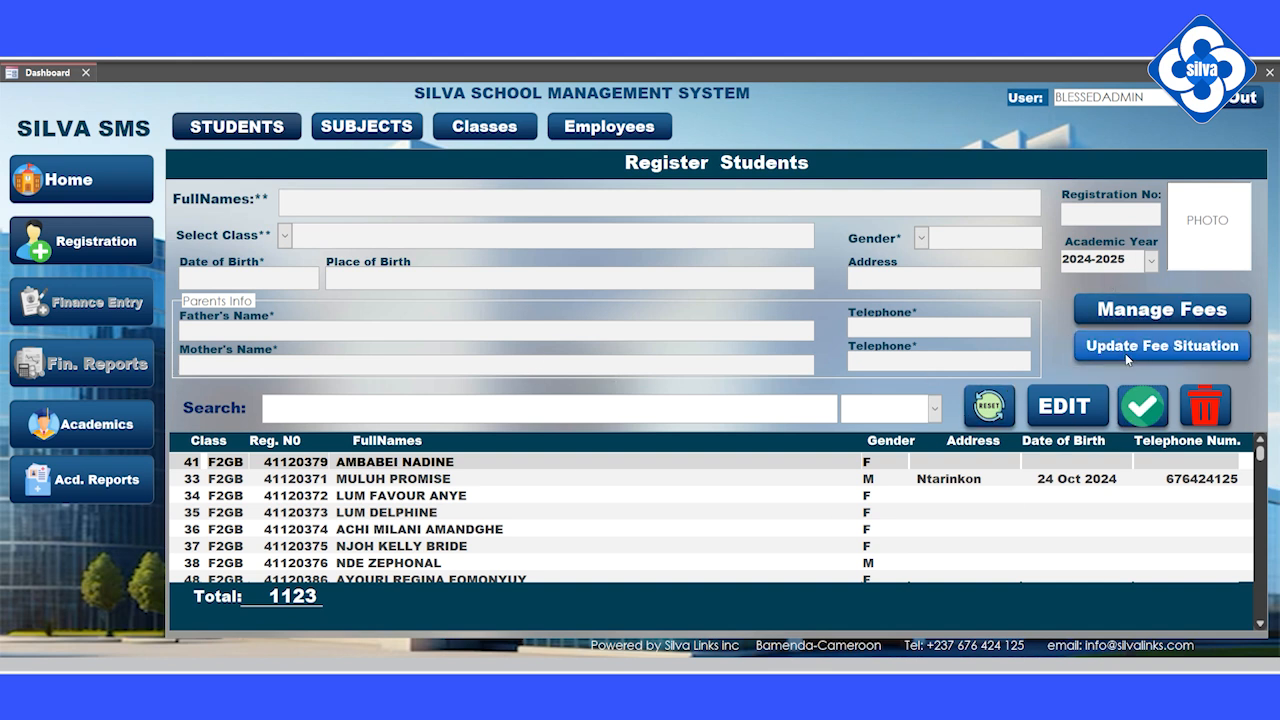
Step: Update and confirm the fee situation for FORM TWO GENERAL A, then go to Academics
{"action": "scroll", "coordinate": [712, 517], "scroll_direction": "down", "scroll_amount": 2}
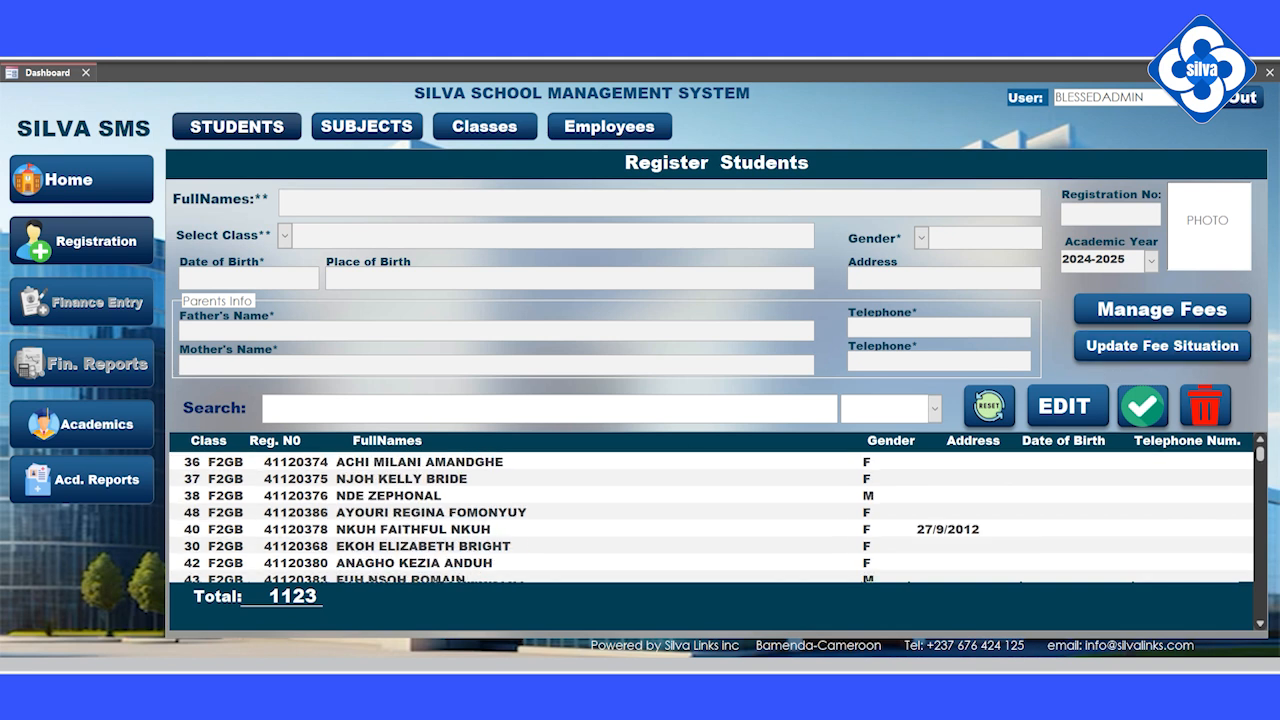
{"action": "scroll", "coordinate": [712, 517], "scroll_direction": "up", "scroll_amount": 2}
{"action": "left_click", "coordinate": [284, 235]}
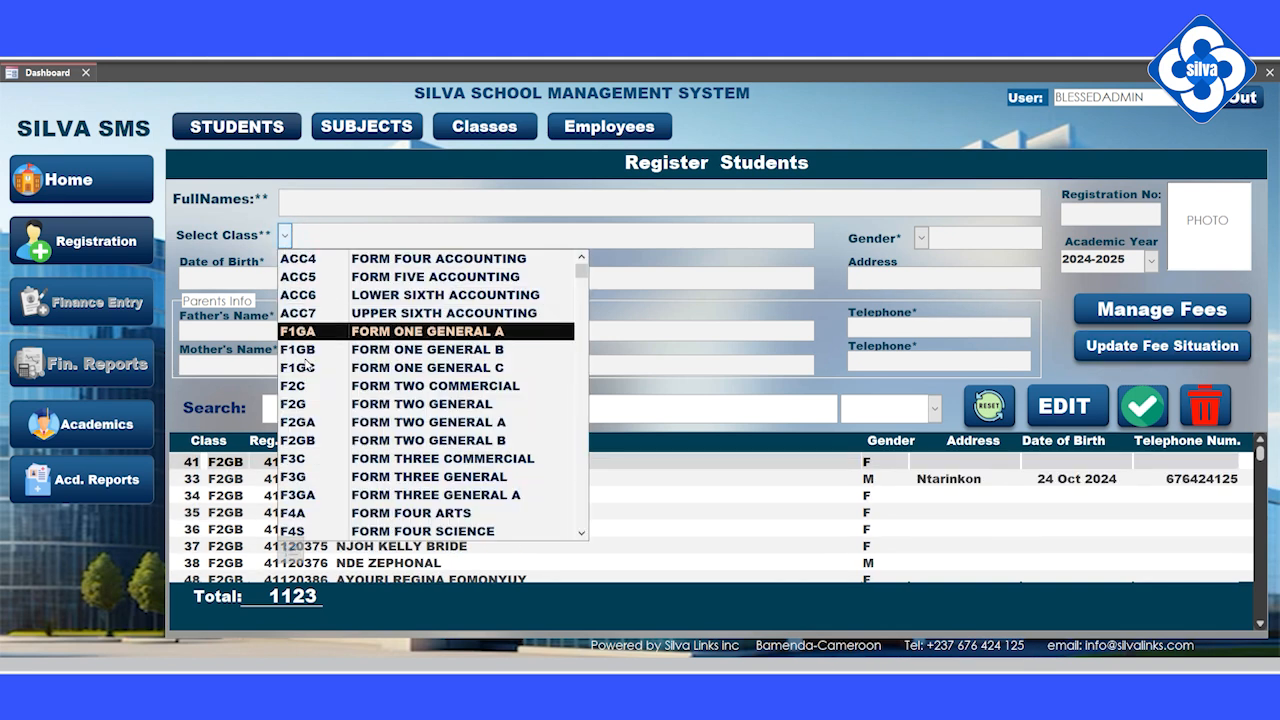
{"action": "left_click", "coordinate": [316, 423]}
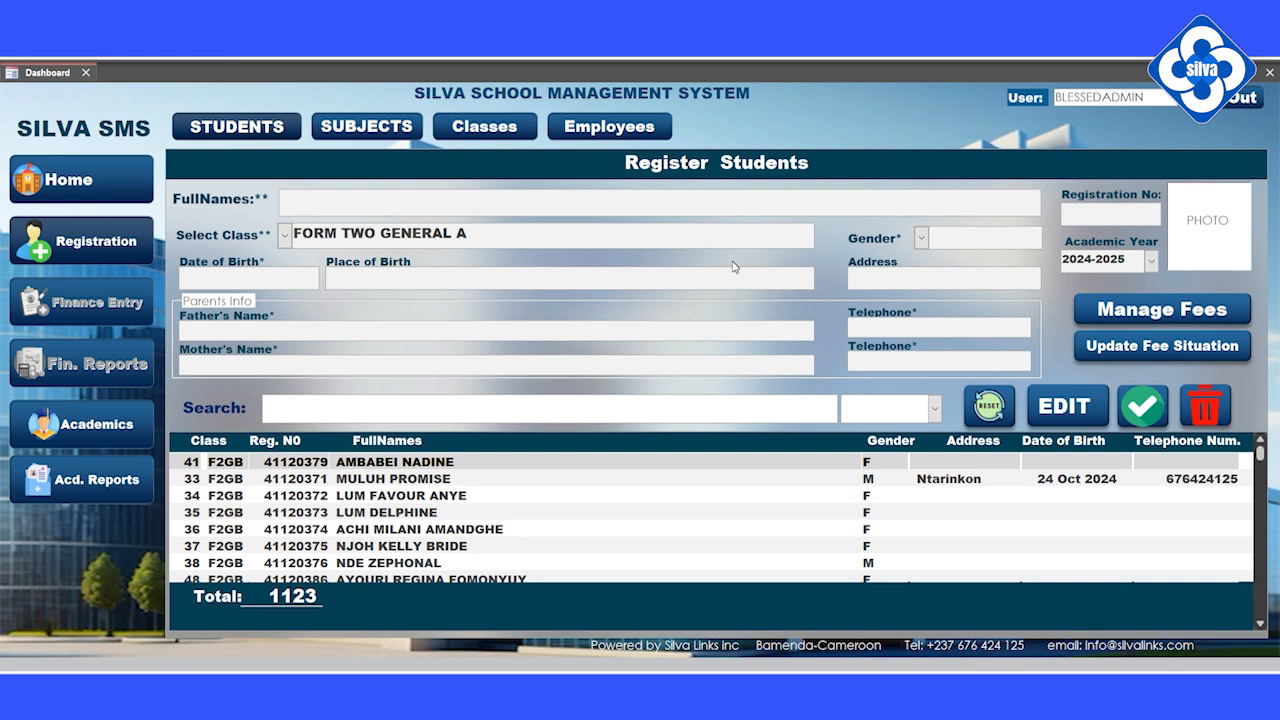
{"action": "left_click", "coordinate": [1127, 347]}
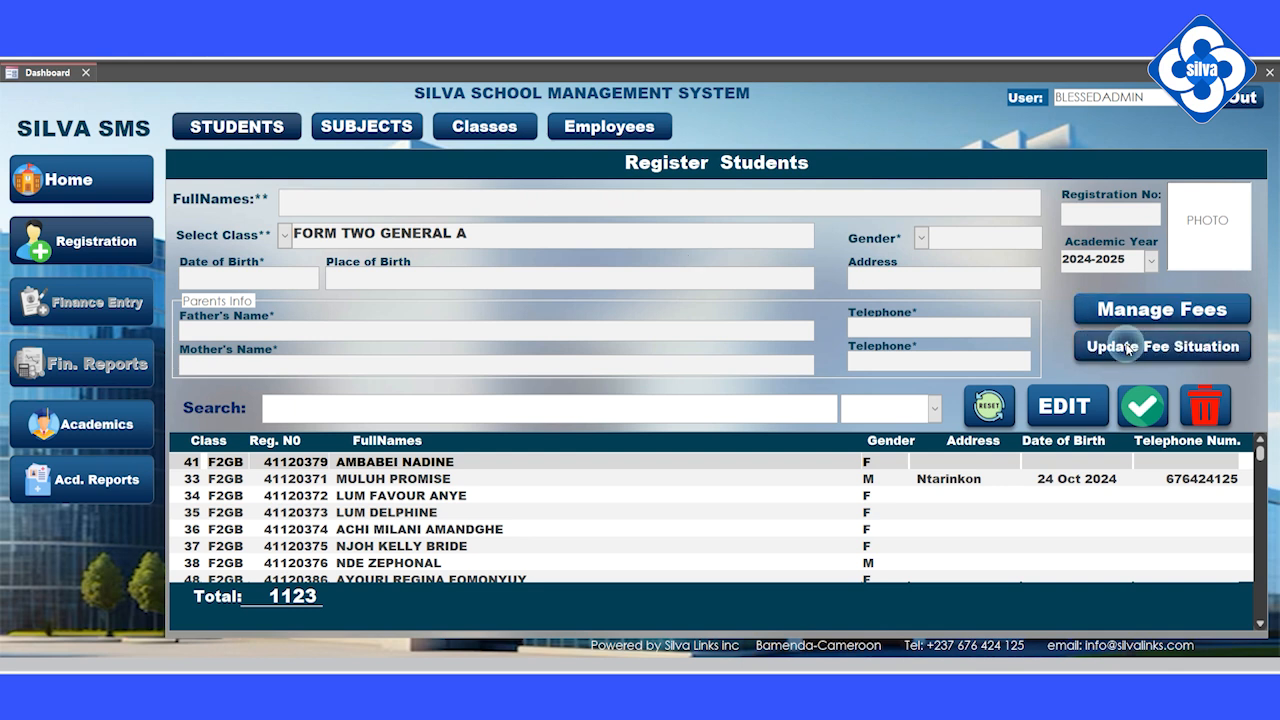
{"action": "left_click", "coordinate": [706, 414]}
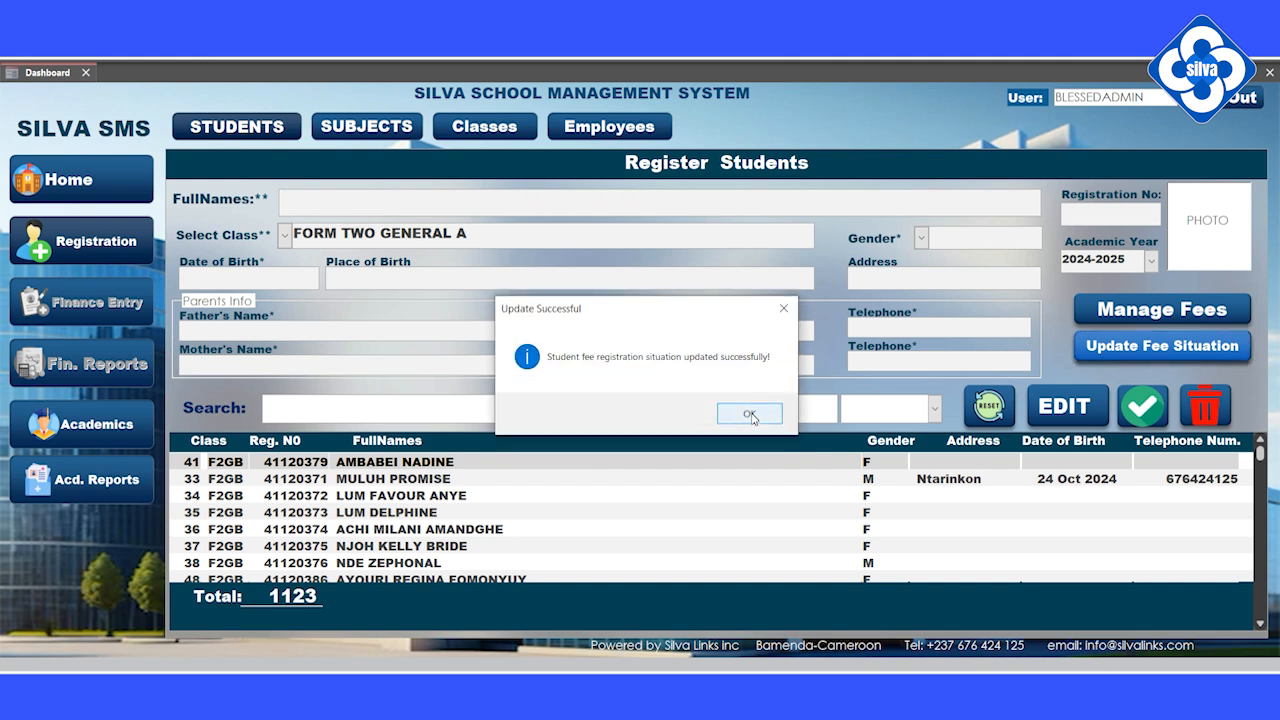
{"action": "left_click", "coordinate": [749, 414]}
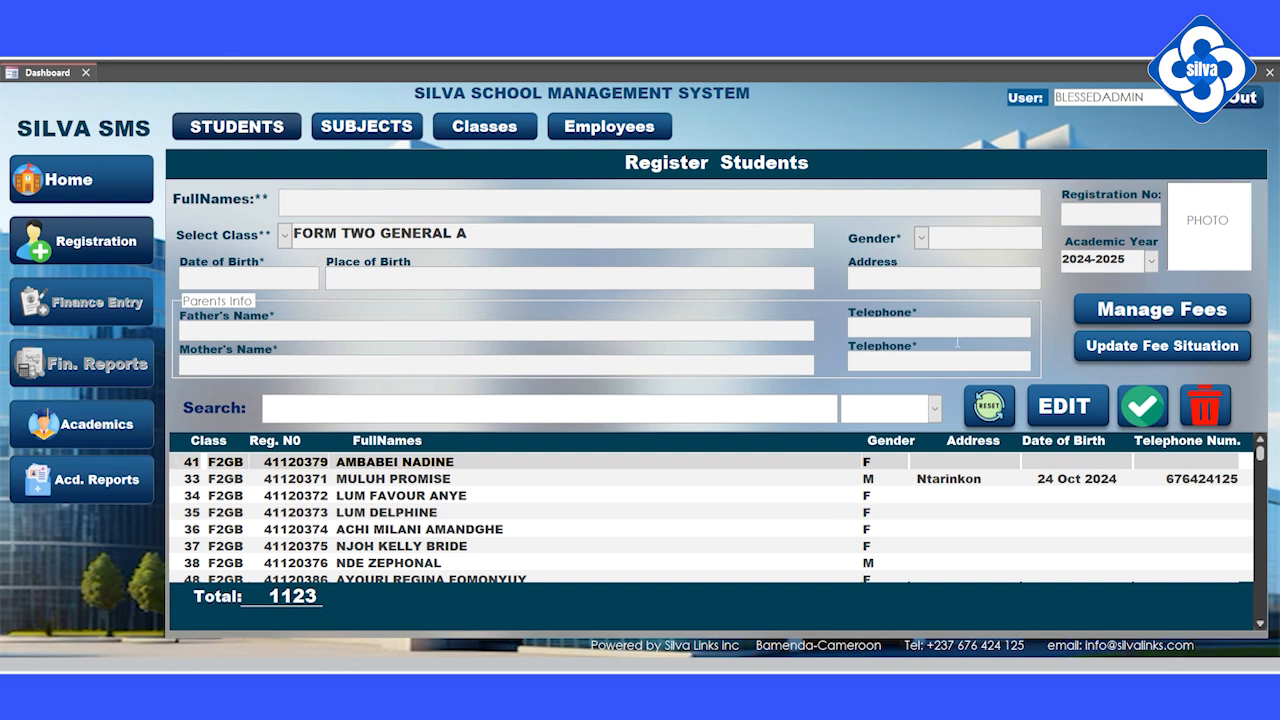
{"action": "left_click", "coordinate": [102, 430]}
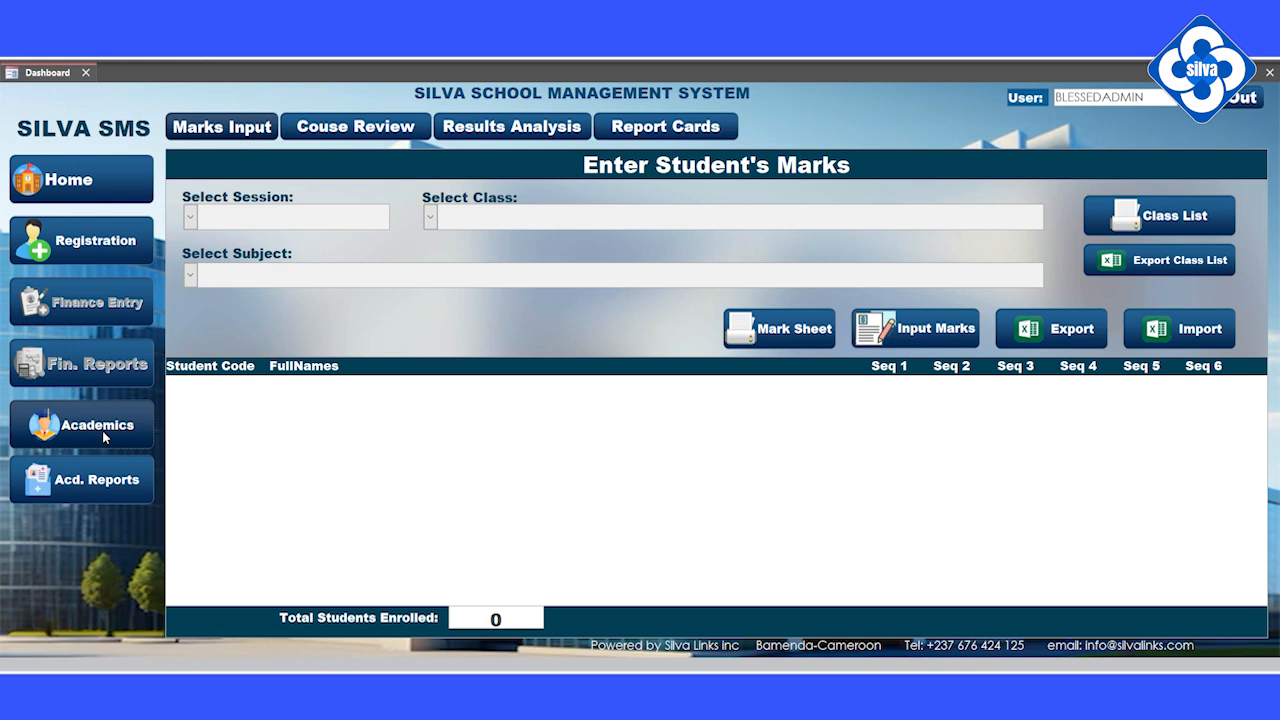
Step: Generate the Class List report for FORM ONE GENERAL A in the First Term Exam session
{"action": "left_click", "coordinate": [190, 217]}
{"action": "left_click", "coordinate": [199, 244]}
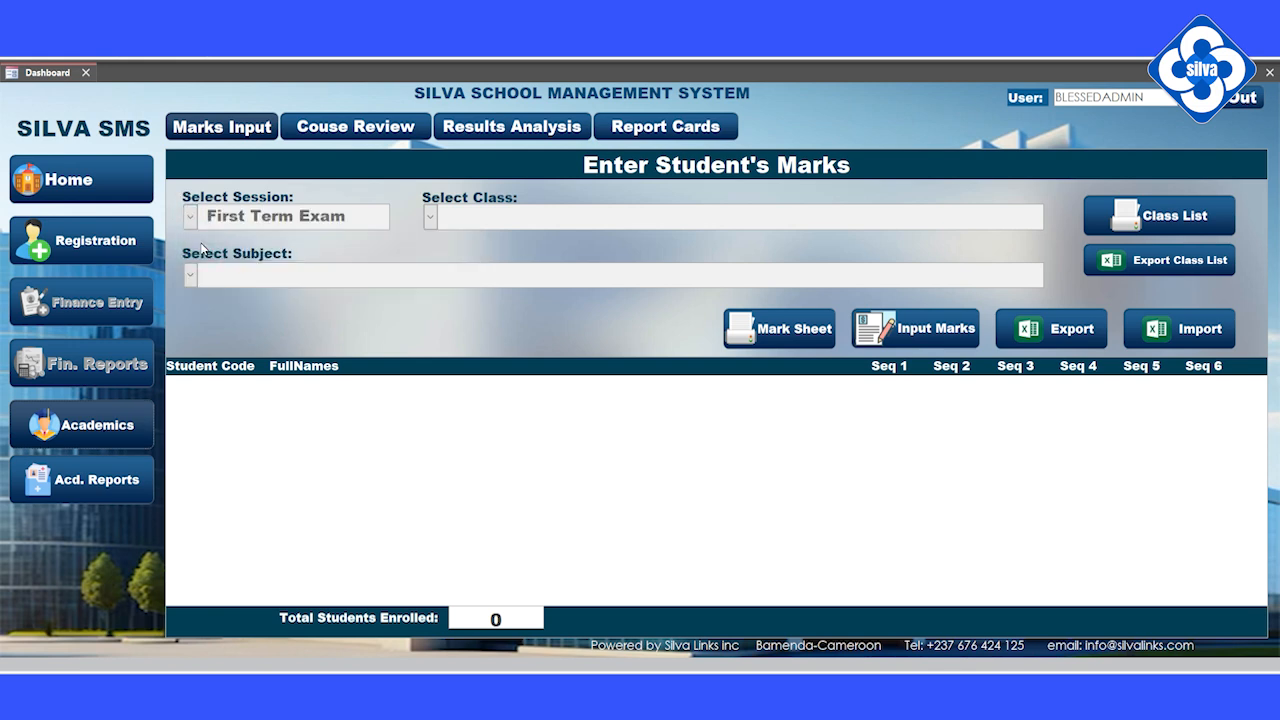
{"action": "left_click", "coordinate": [430, 219]}
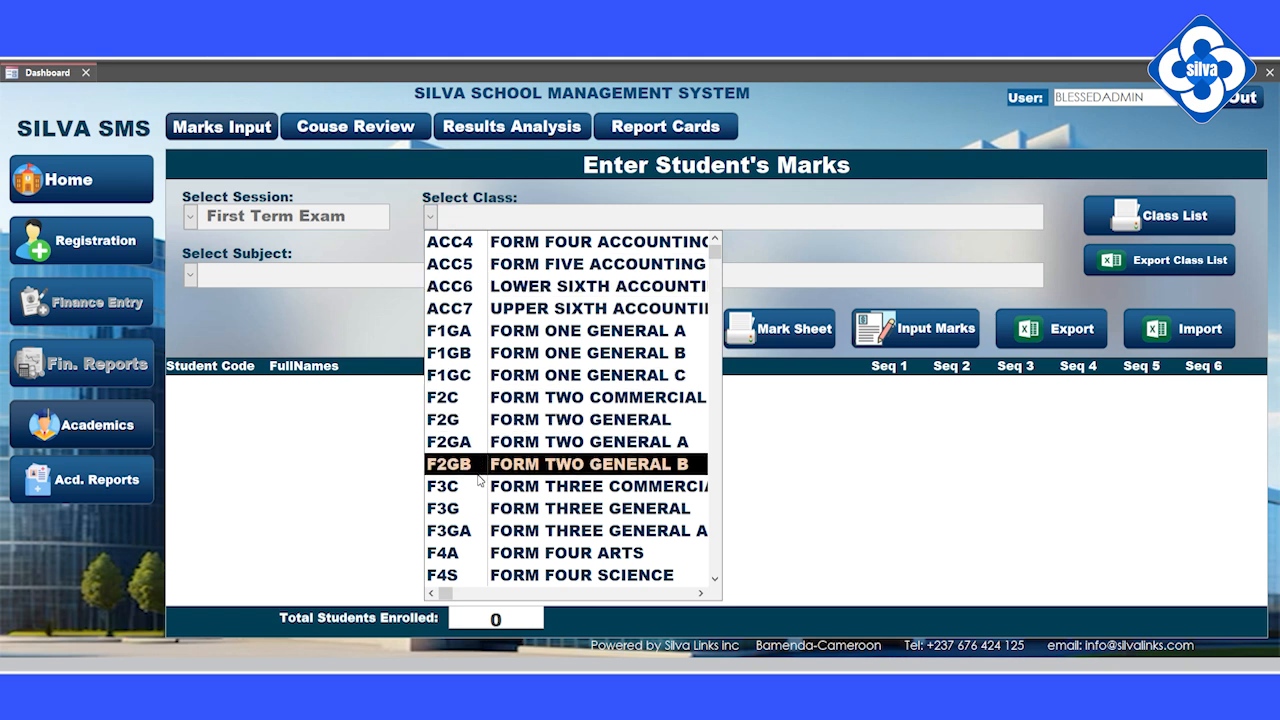
{"action": "left_click", "coordinate": [452, 331]}
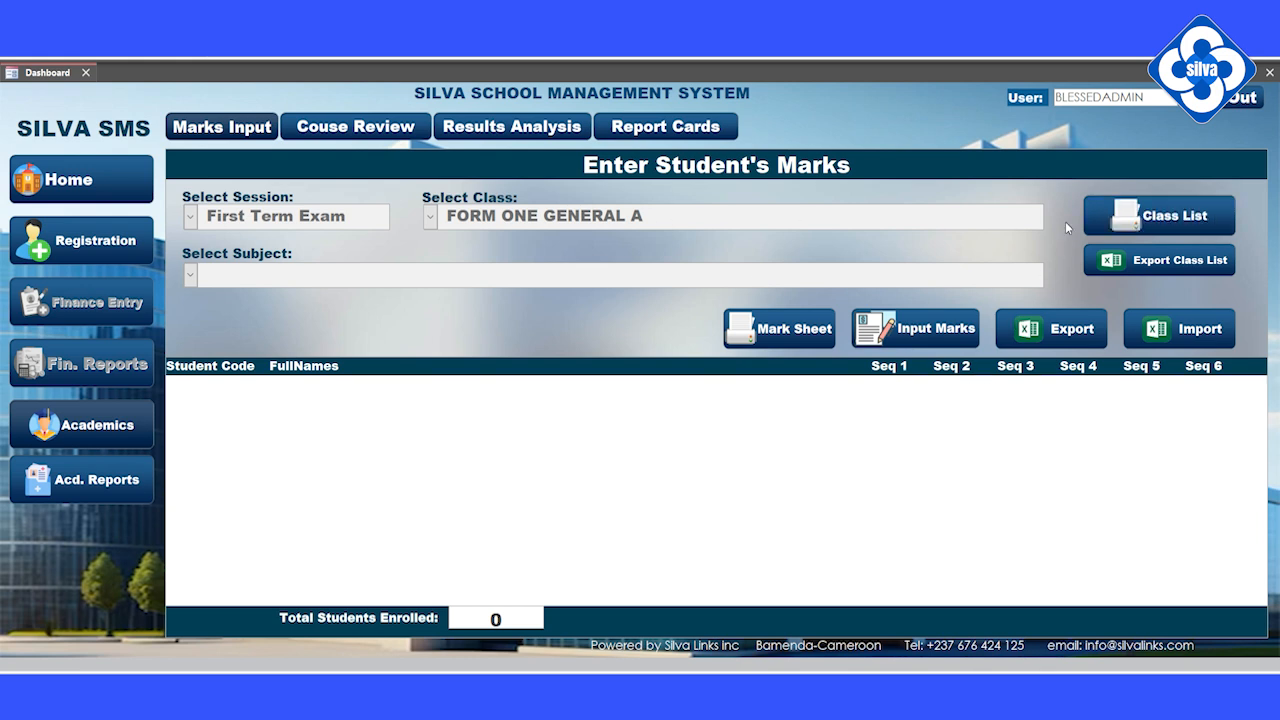
{"action": "left_click", "coordinate": [1147, 225]}
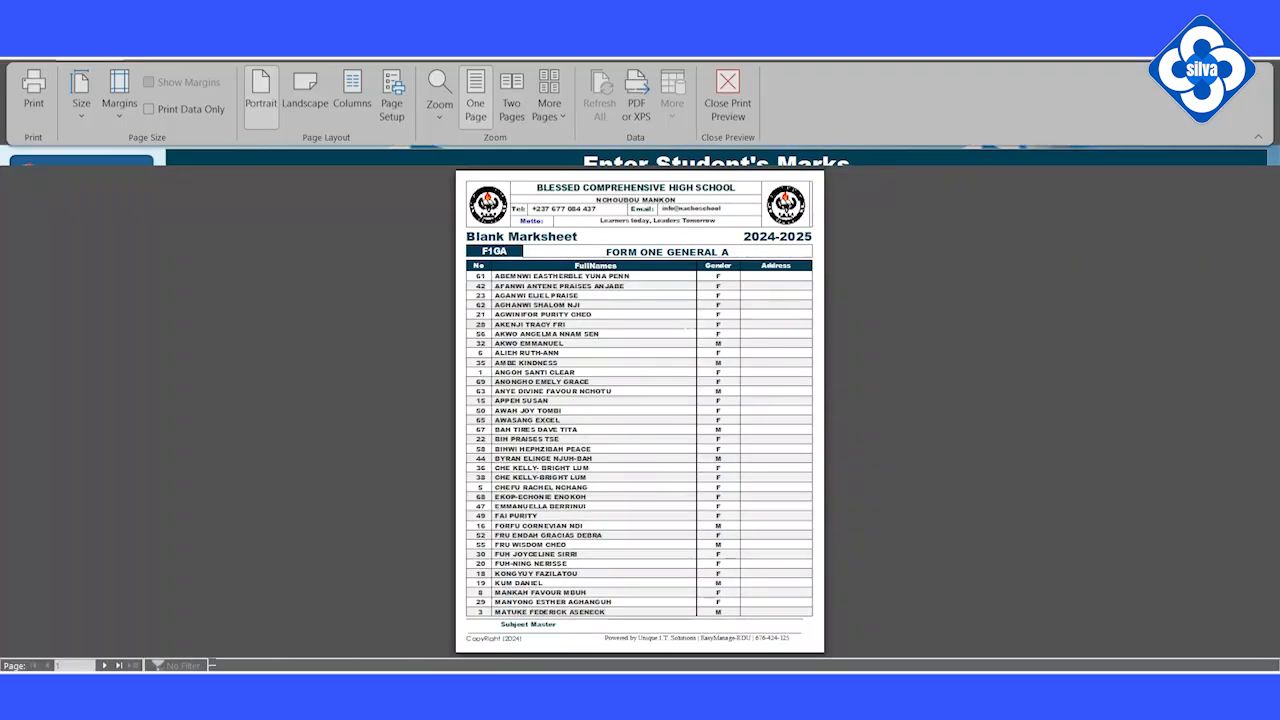
Step: Print all pages of the FORM ONE GENERAL A blank marksheet to the Adobe PDF printer
{"action": "left_click", "coordinate": [657, 342]}
{"action": "left_click", "coordinate": [640, 348]}
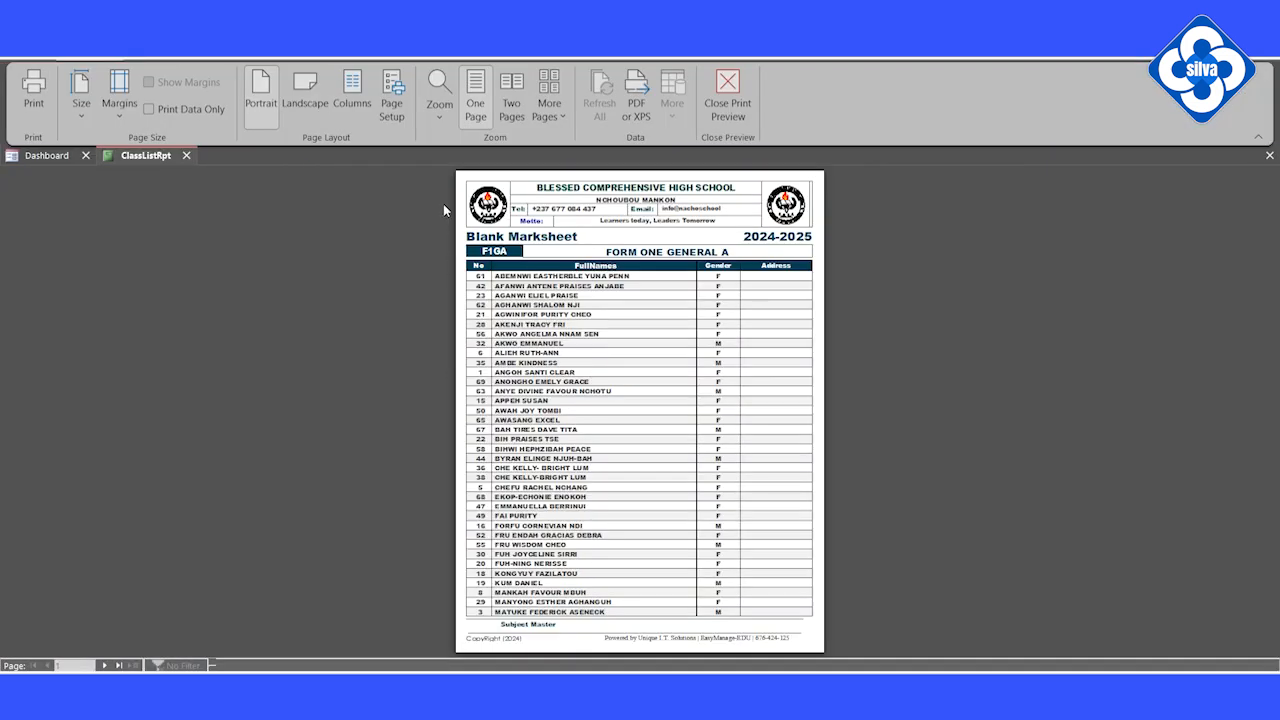
{"action": "left_click", "coordinate": [28, 89]}
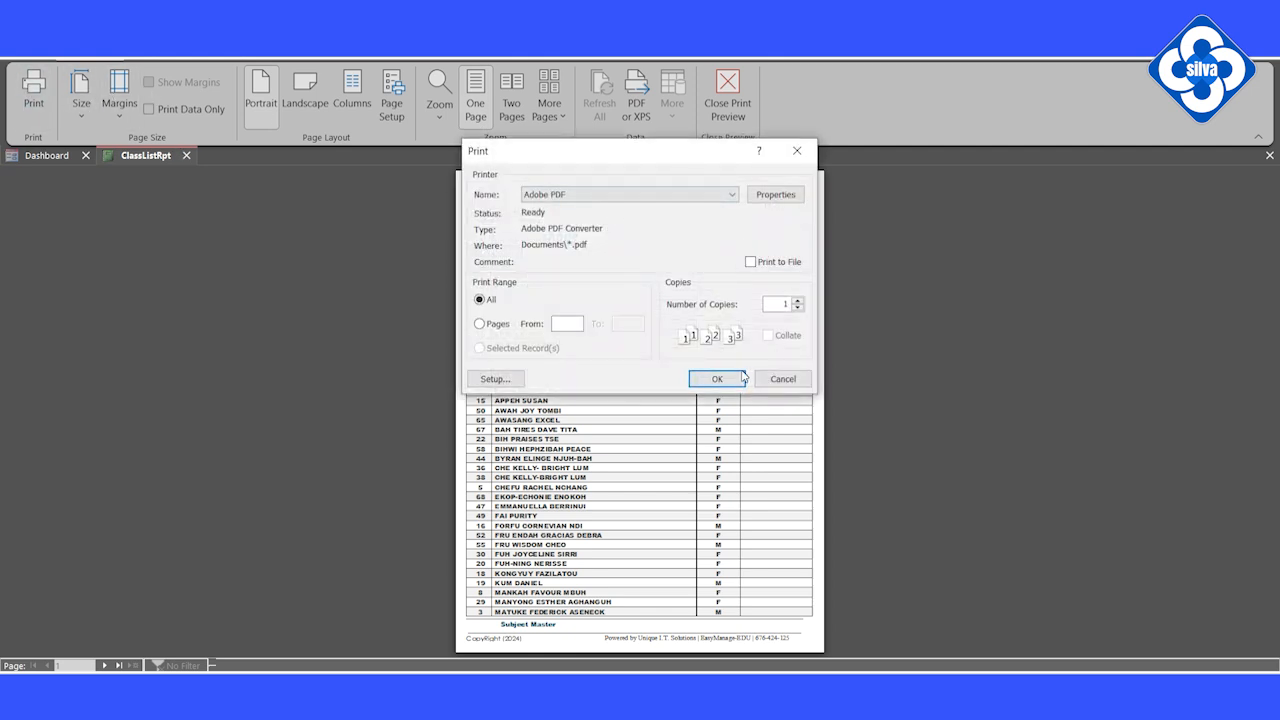
{"action": "left_click", "coordinate": [738, 382]}
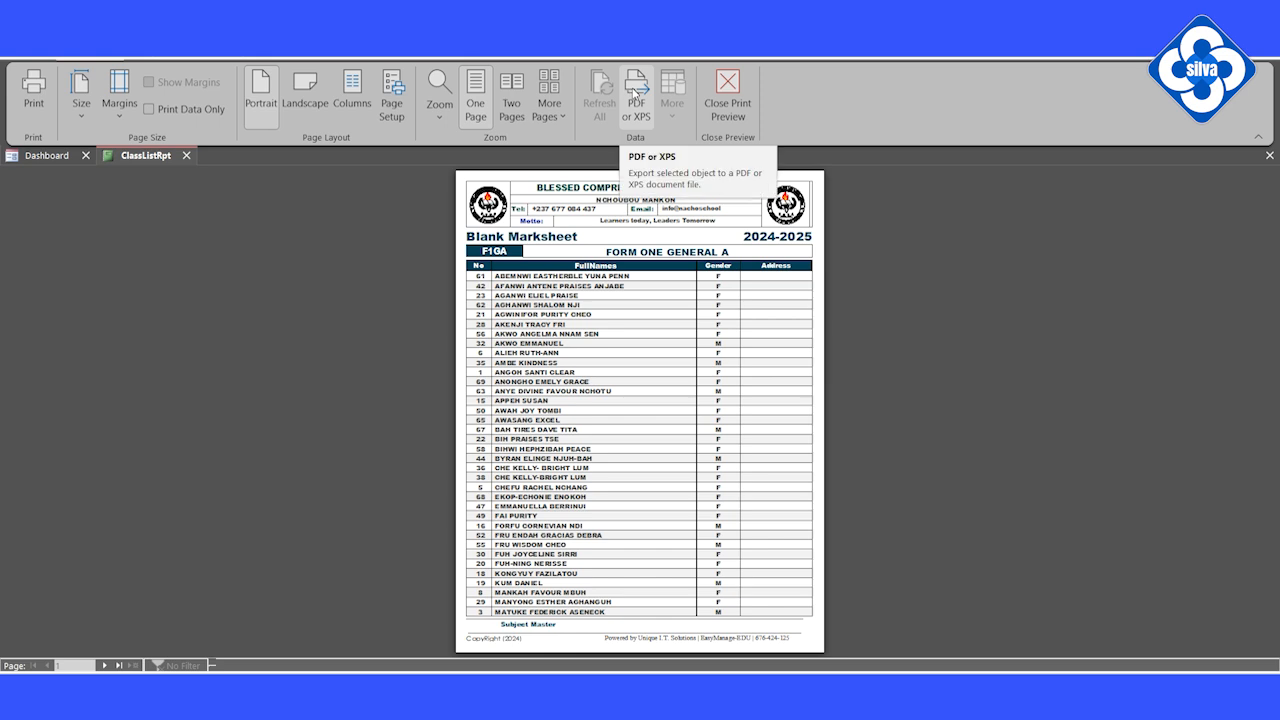
Step: Cancel a started PDF export and zoom in on the marksheet's top rows
{"action": "left_click", "coordinate": [634, 93]}
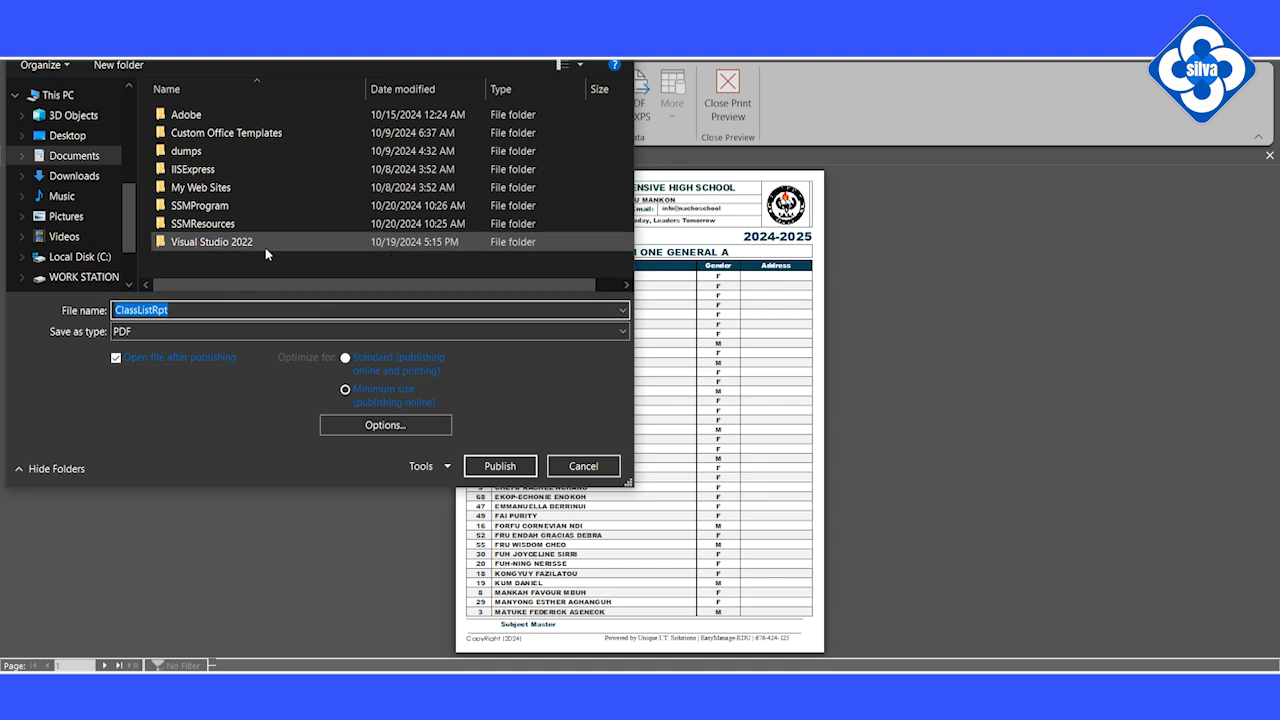
{"action": "left_click", "coordinate": [581, 465]}
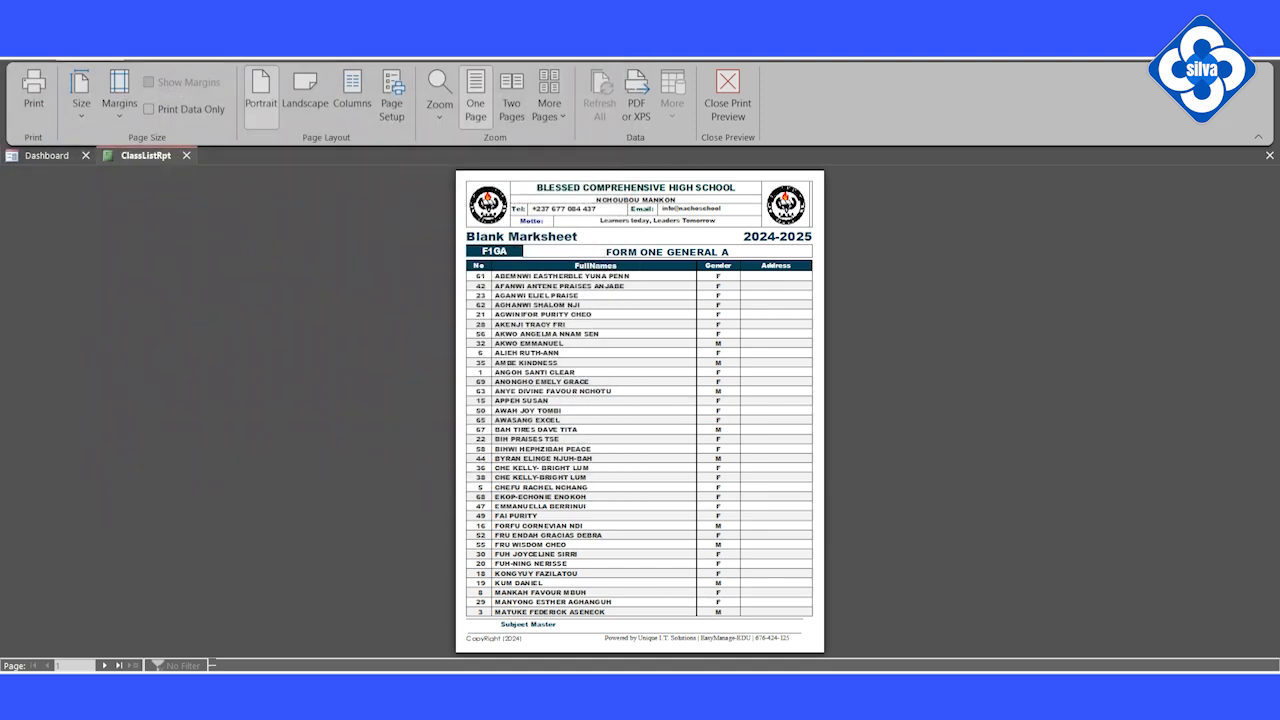
{"action": "left_click", "coordinate": [659, 411]}
{"action": "left_click", "coordinate": [521, 602]}
{"action": "left_click", "coordinate": [487, 268]}
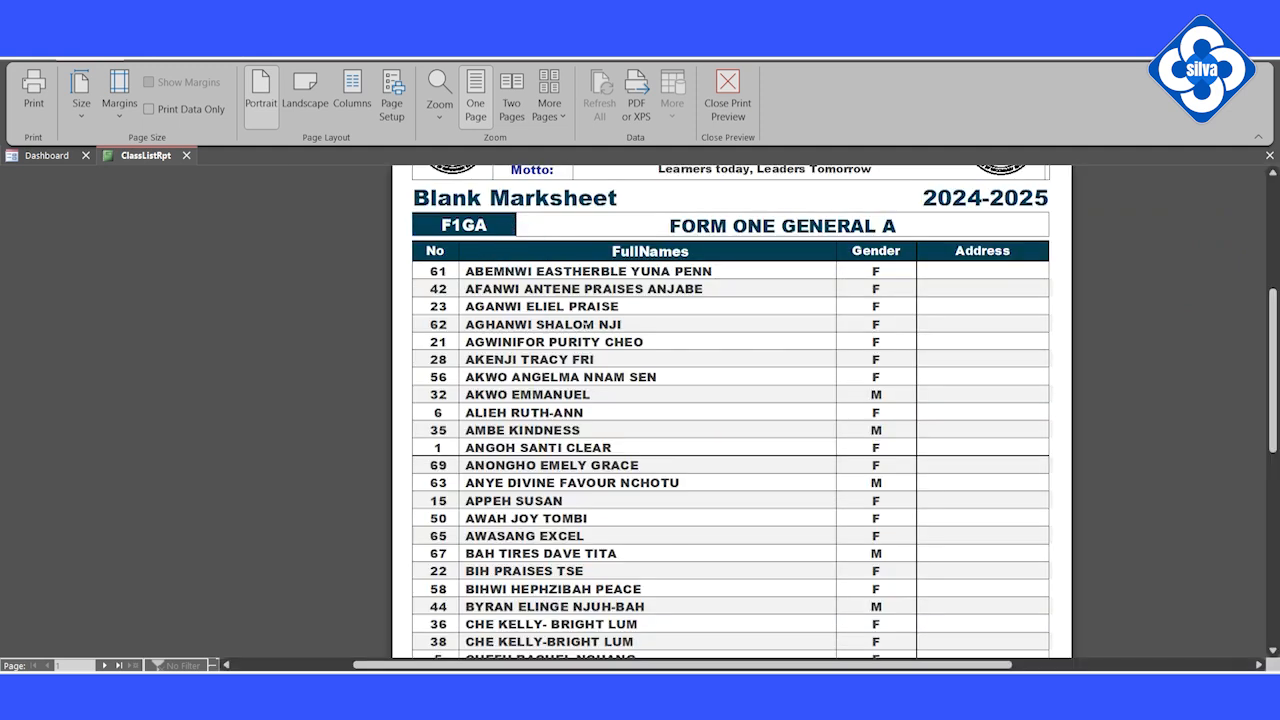
{"action": "scroll", "coordinate": [588, 324], "scroll_direction": "up", "scroll_amount": 2}
{"action": "scroll", "coordinate": [482, 441], "scroll_direction": "down", "scroll_amount": 3}
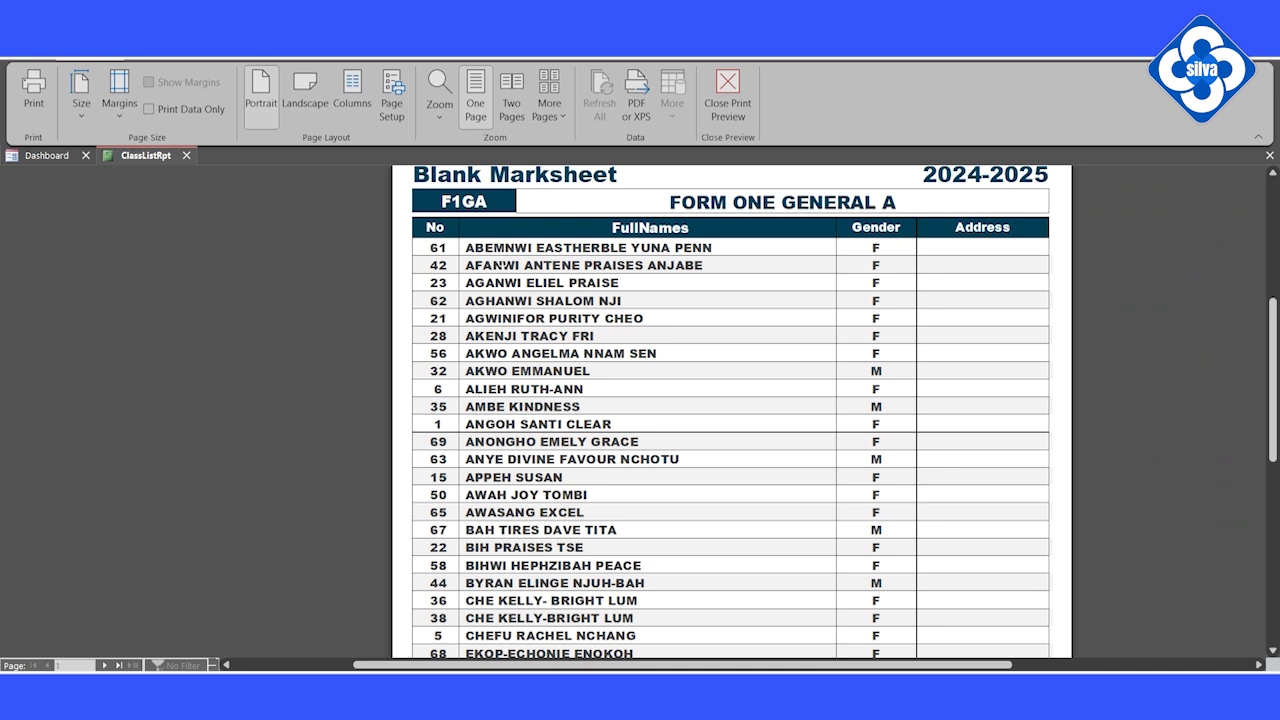
Step: Page through the marksheet preview, viewing pages 1 and 2 at whole-page size
{"action": "left_click", "coordinate": [104, 666]}
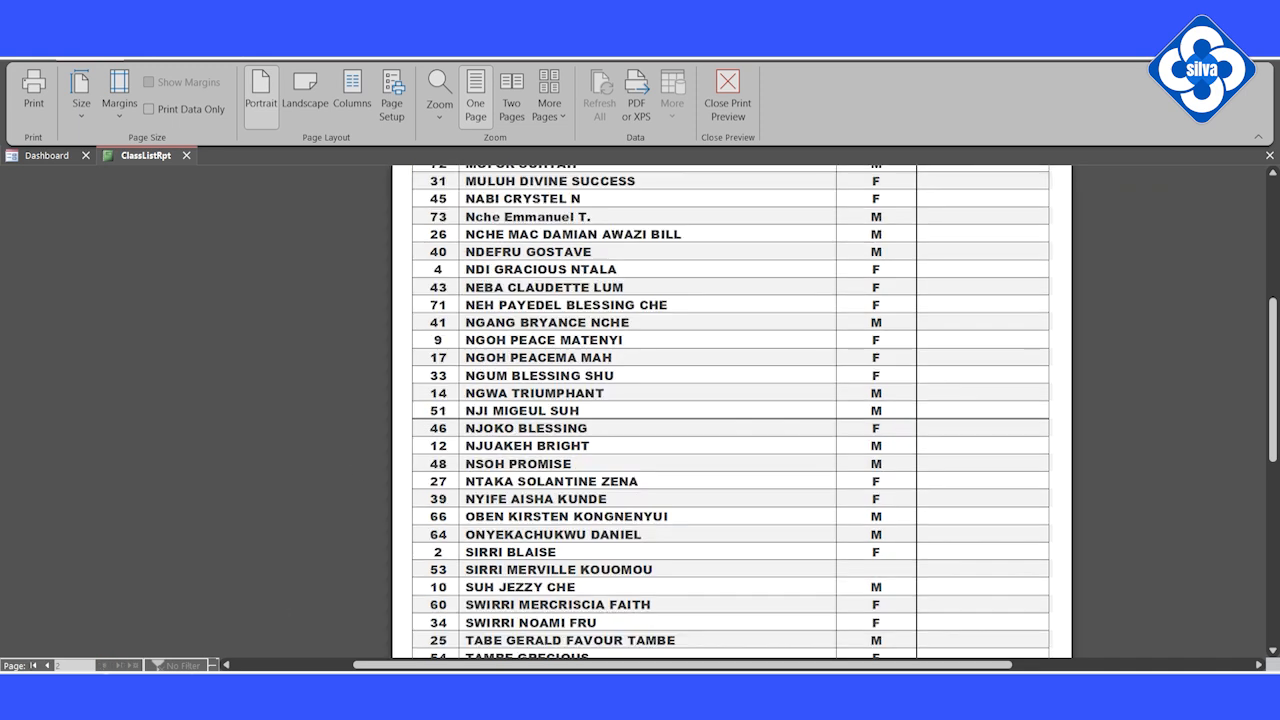
{"action": "left_click", "coordinate": [213, 618]}
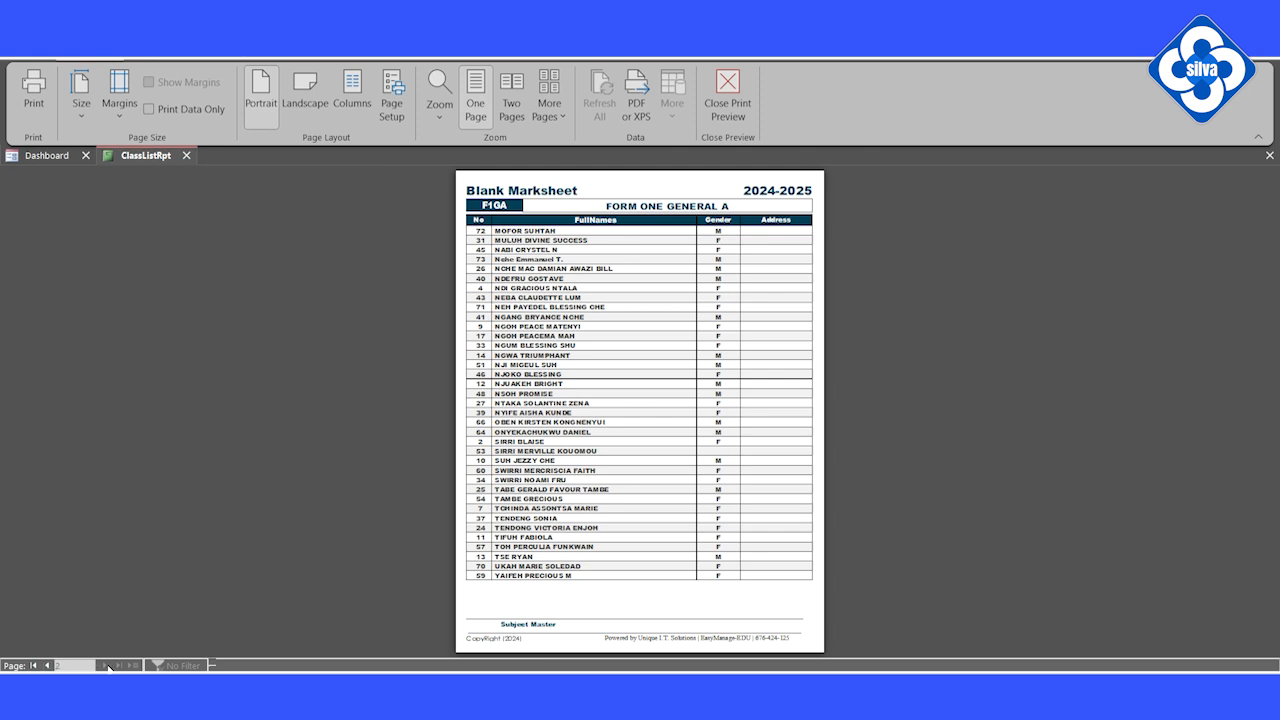
{"action": "left_click", "coordinate": [47, 666]}
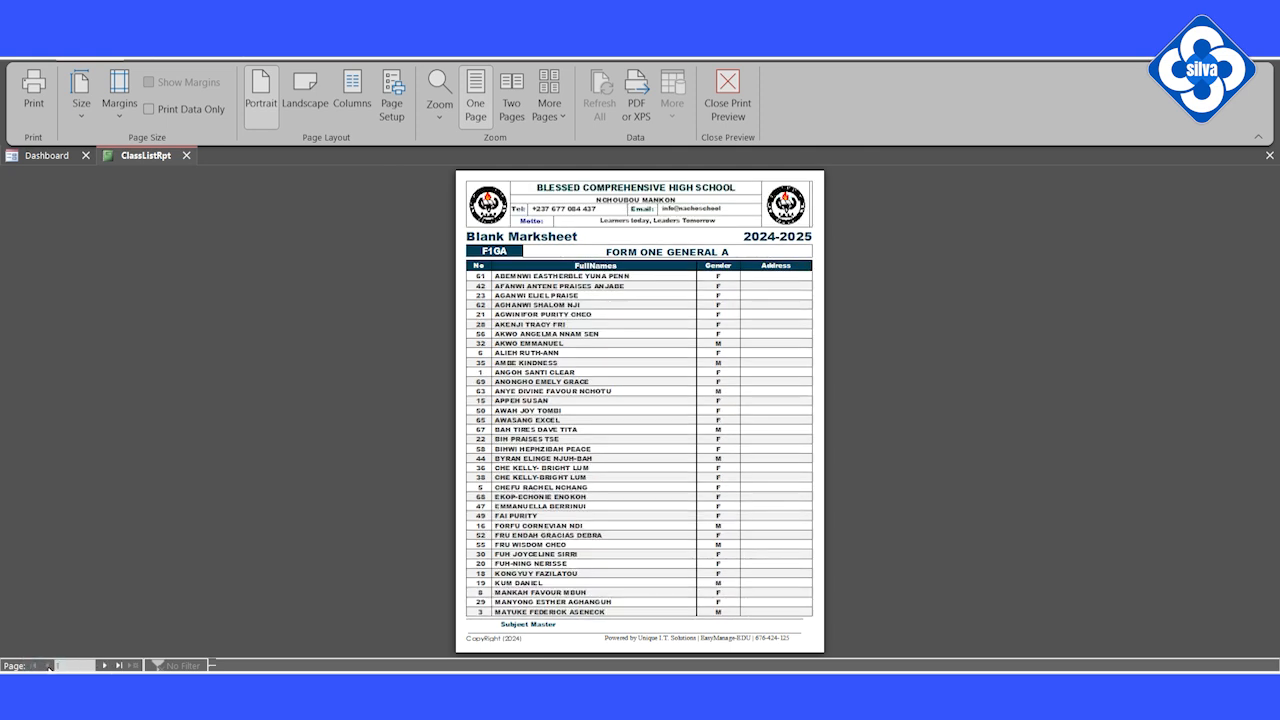
{"action": "left_click", "coordinate": [103, 665]}
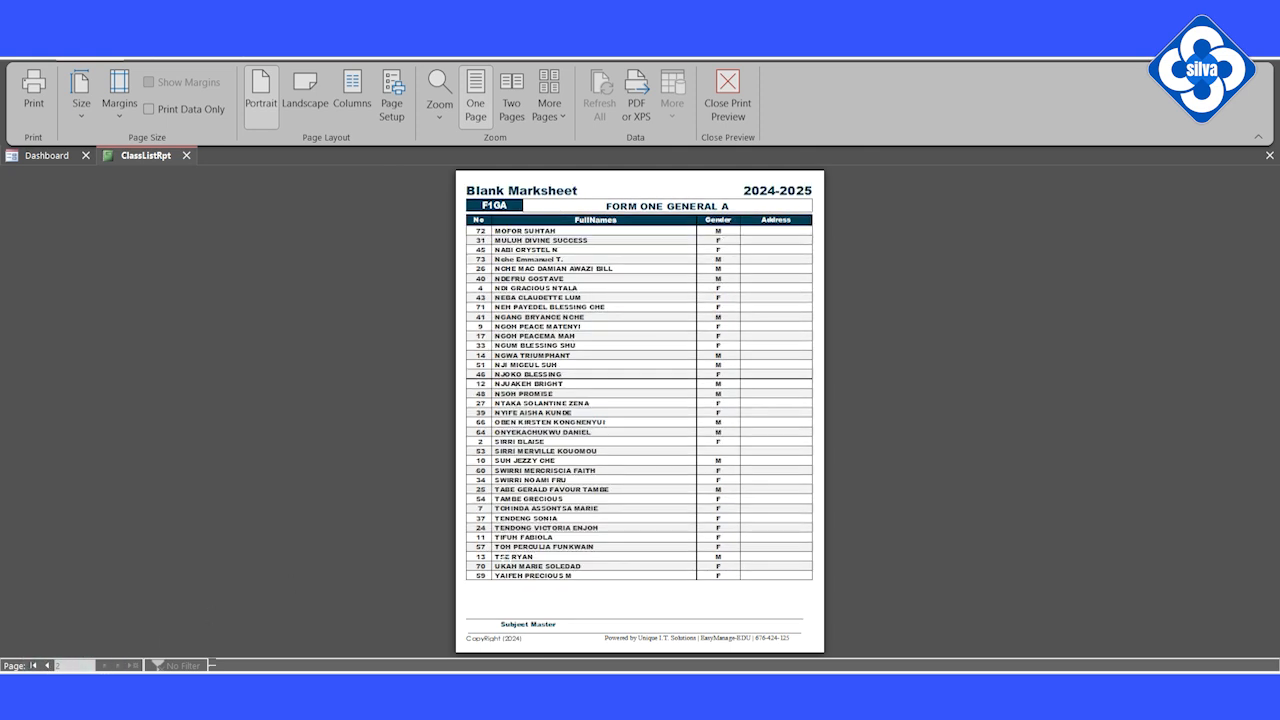
Step: Close the preview, start Export Class List, and browse to the D: drive's Excel Res folder
{"action": "left_click", "coordinate": [728, 96]}
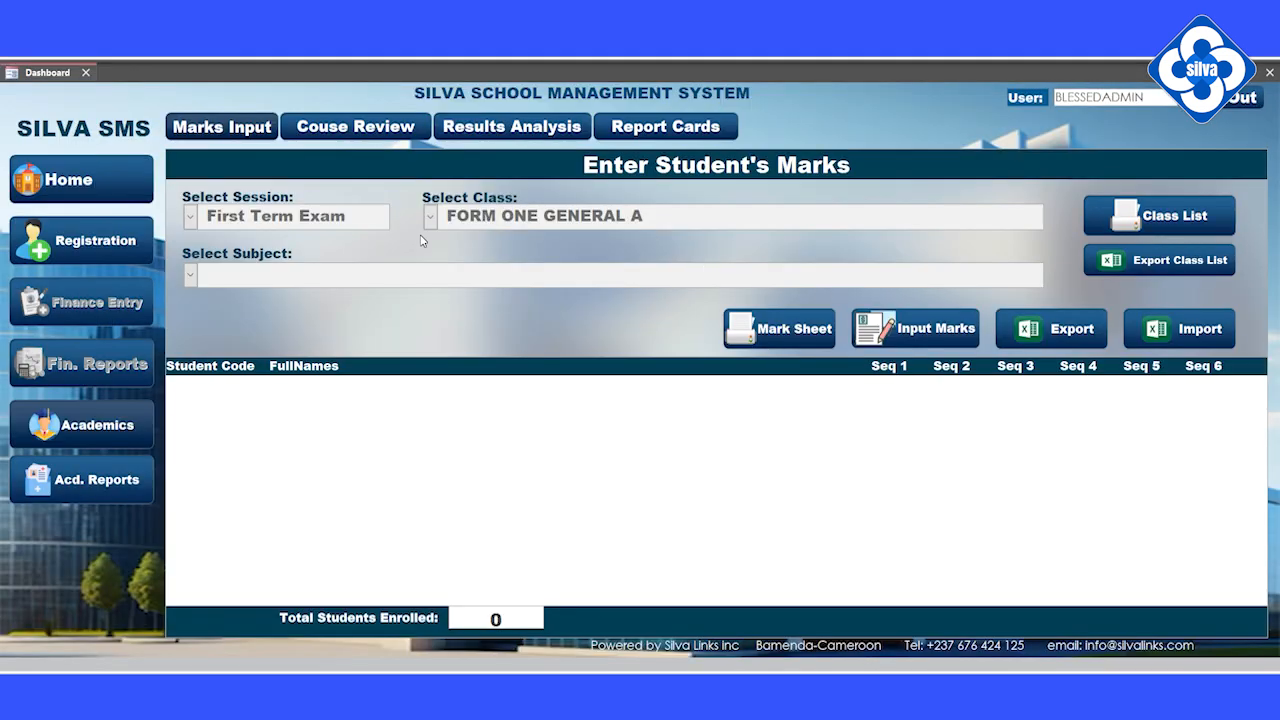
{"action": "left_click", "coordinate": [1140, 265]}
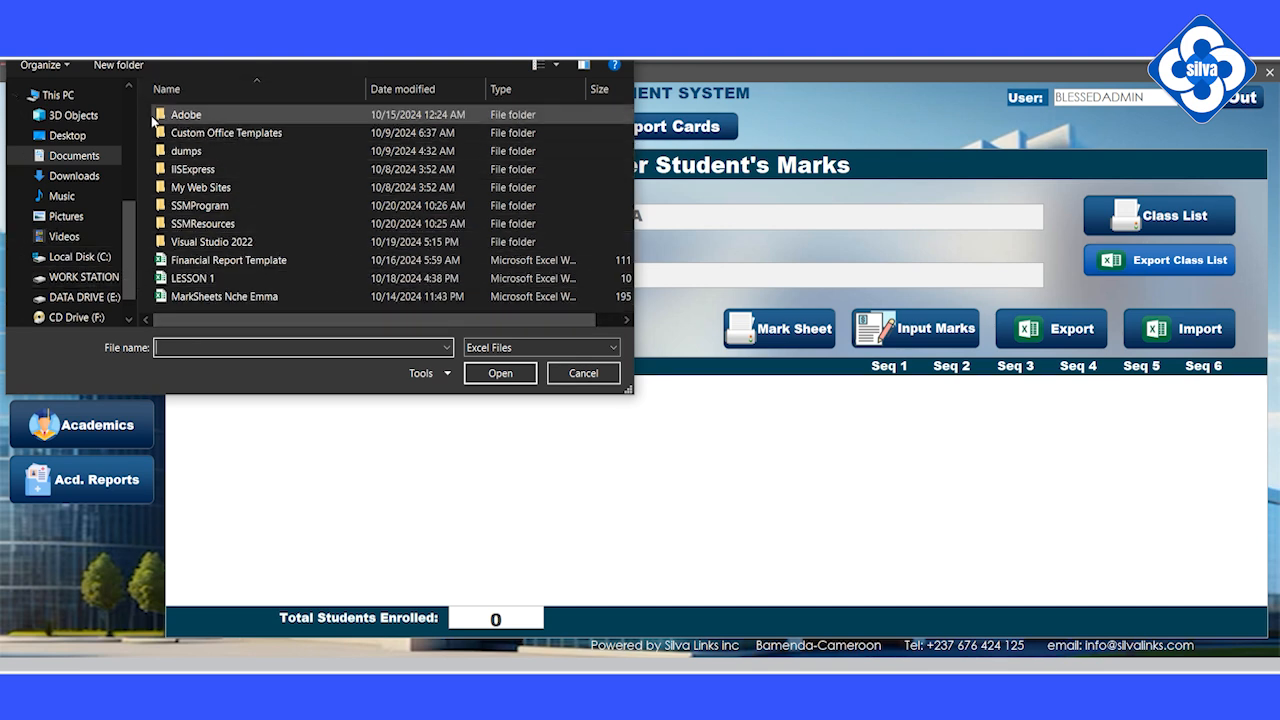
{"action": "left_click", "coordinate": [70, 94]}
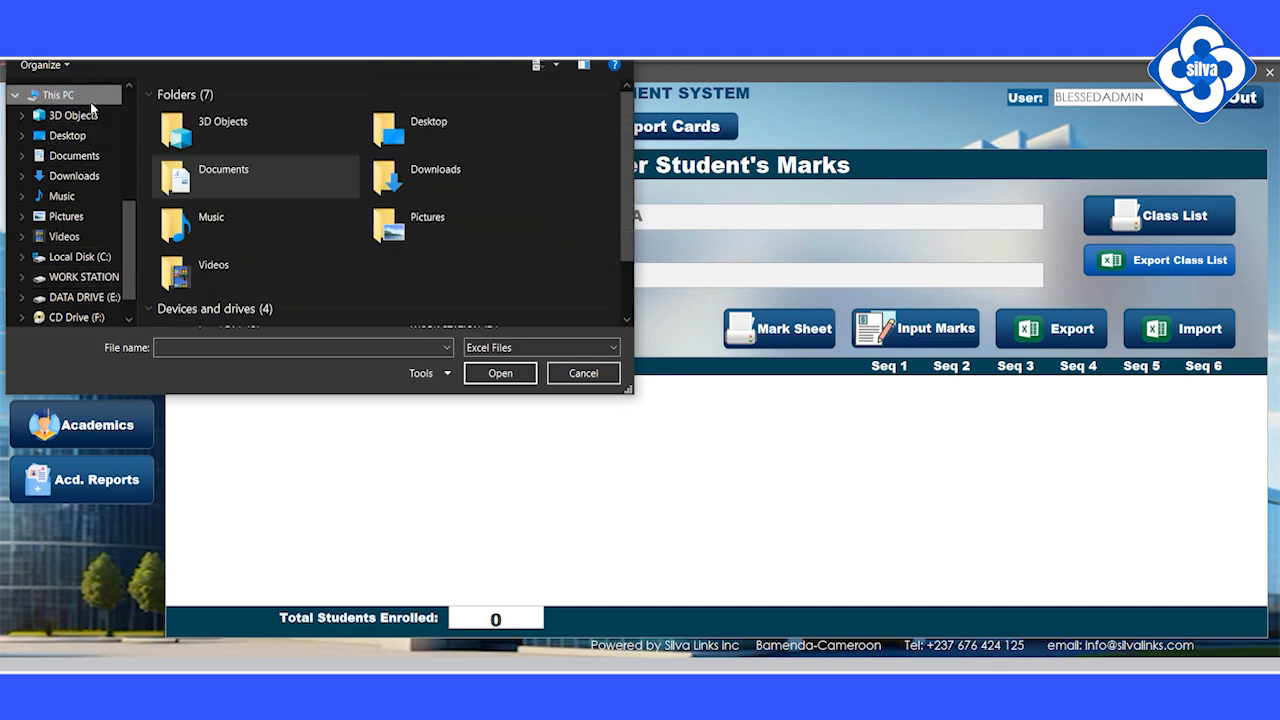
{"action": "scroll", "coordinate": [321, 190], "scroll_direction": "down", "scroll_amount": 2}
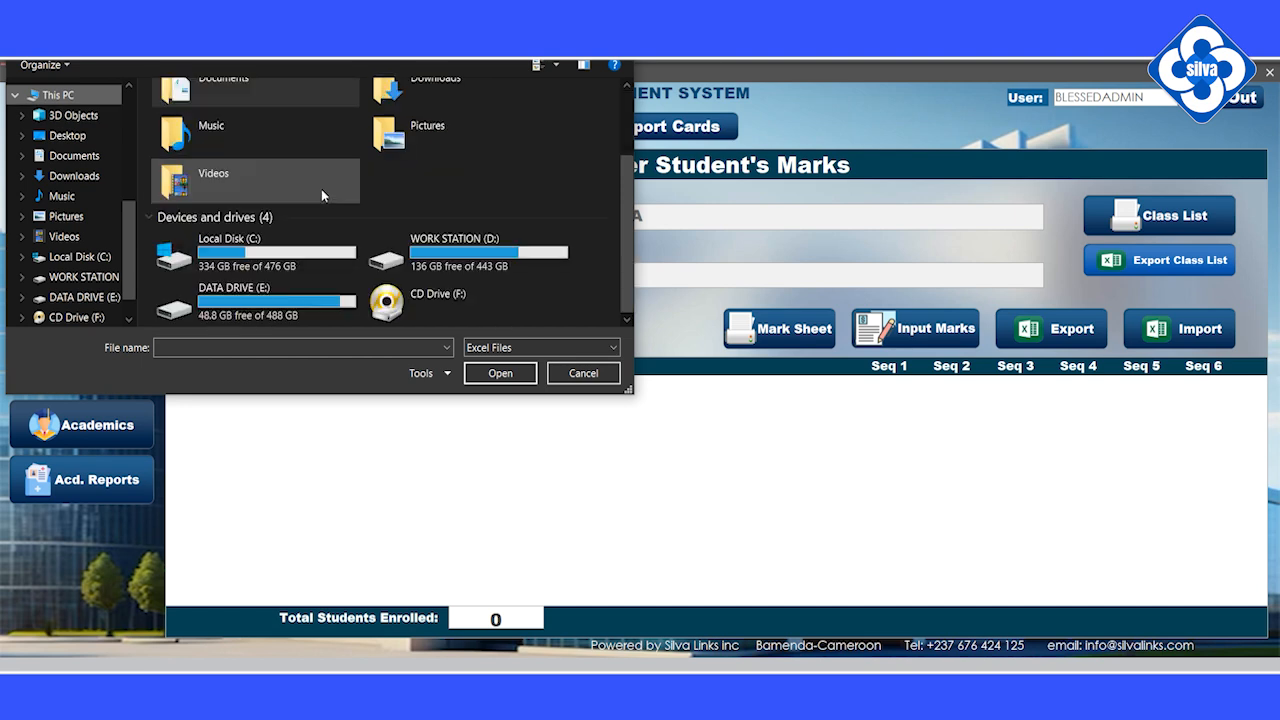
{"action": "double_click", "coordinate": [450, 250]}
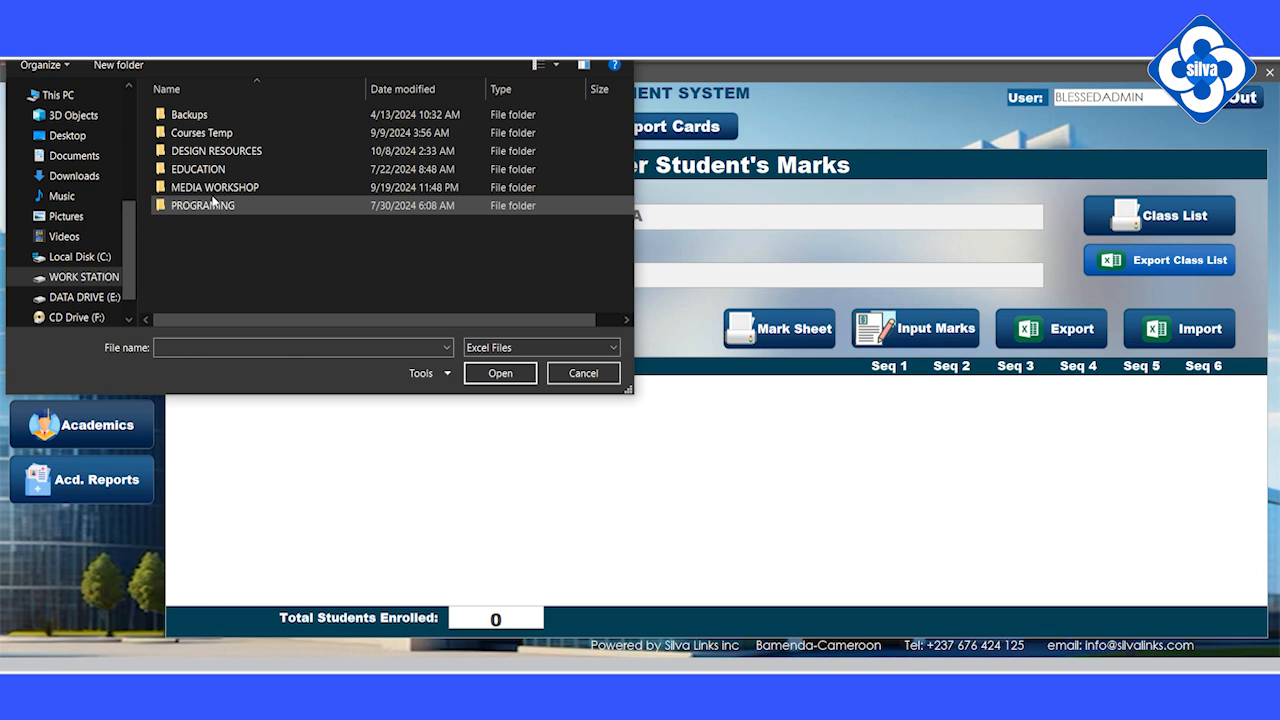
{"action": "double_click", "coordinate": [214, 202]}
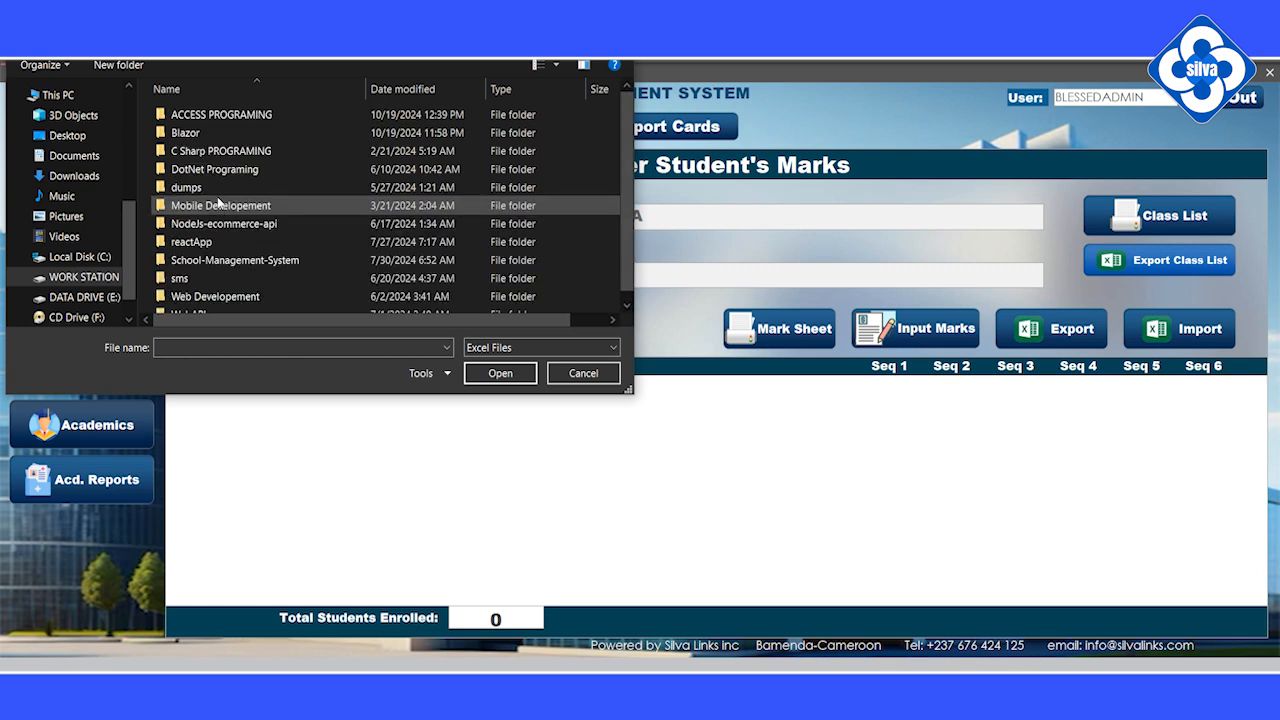
{"action": "double_click", "coordinate": [241, 114]}
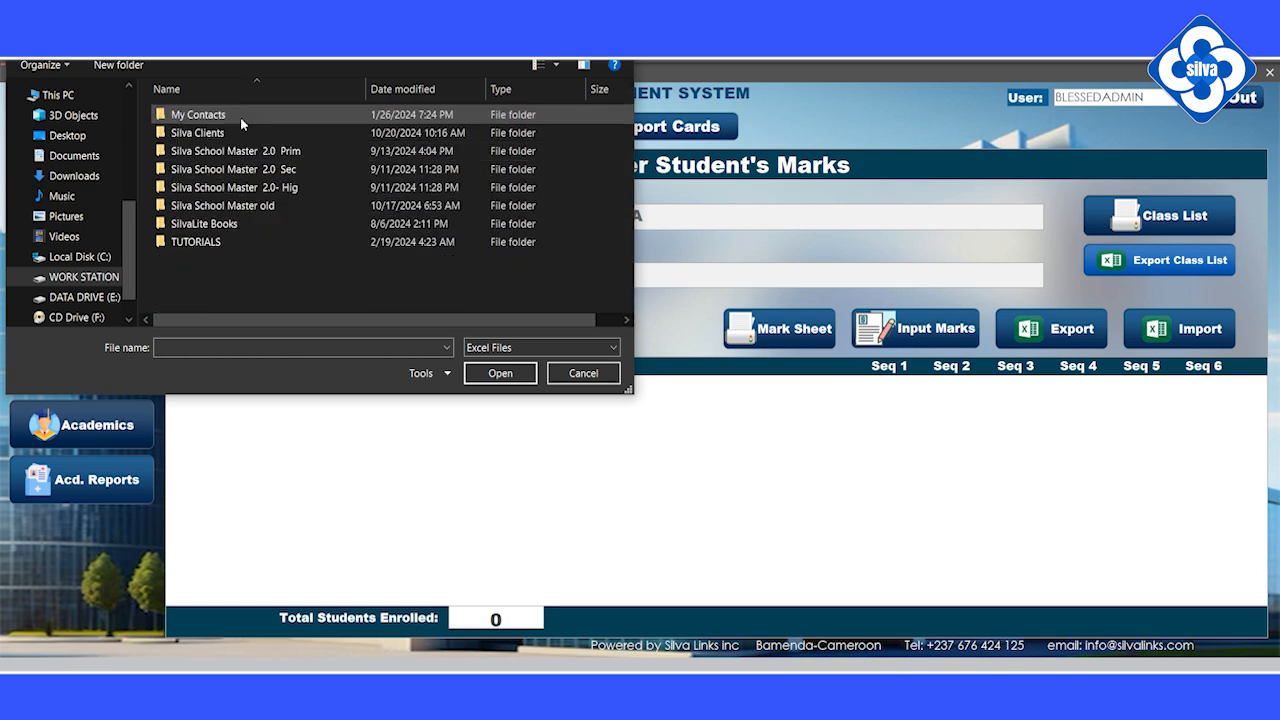
{"action": "double_click", "coordinate": [234, 170]}
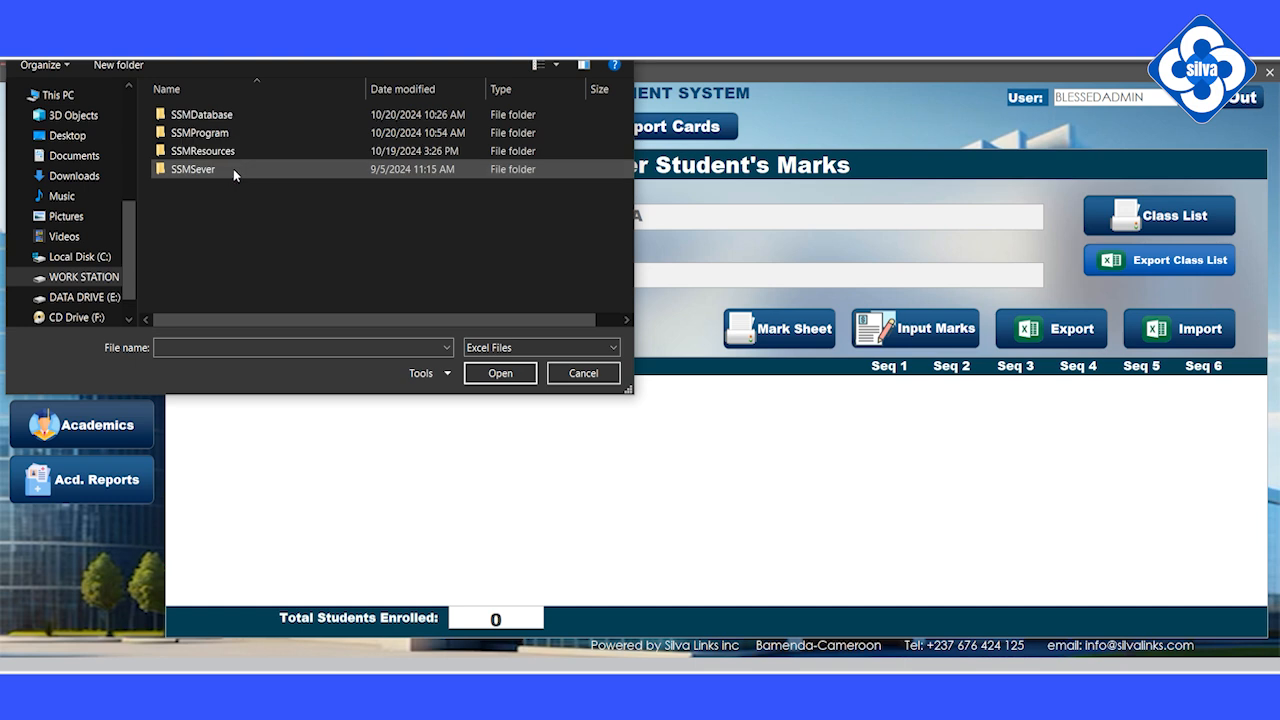
{"action": "double_click", "coordinate": [218, 150]}
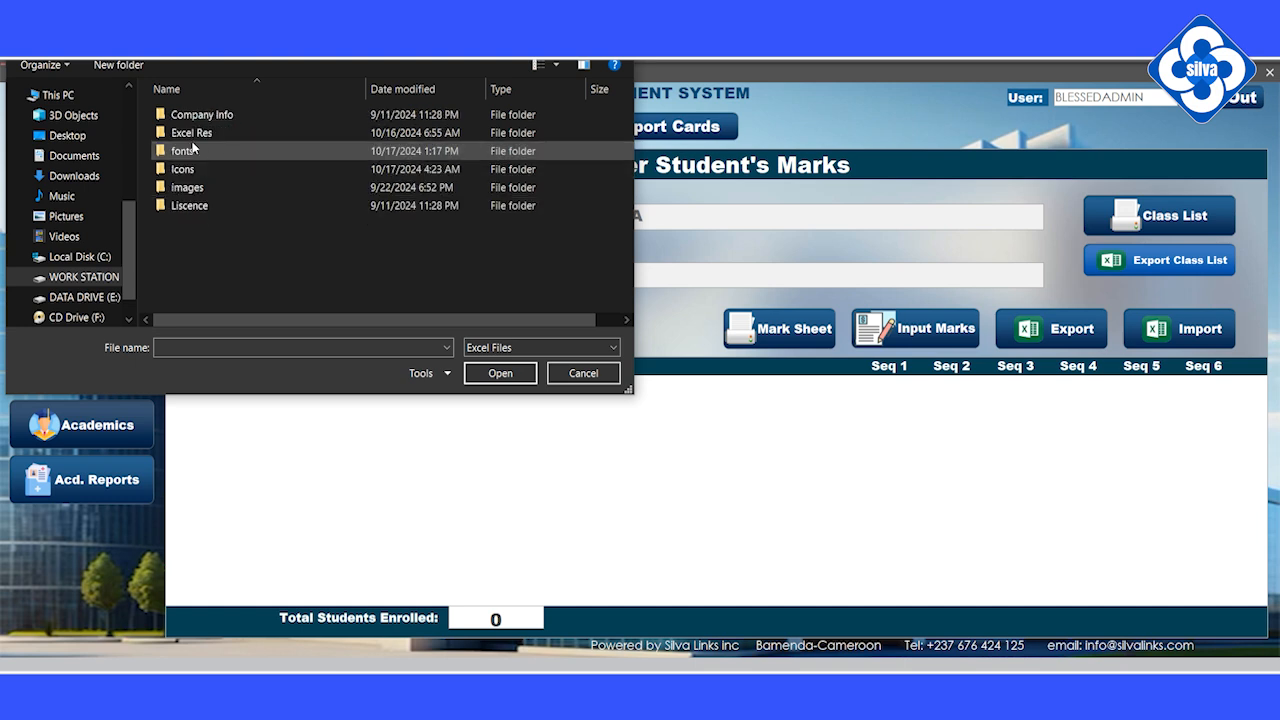
{"action": "double_click", "coordinate": [214, 134]}
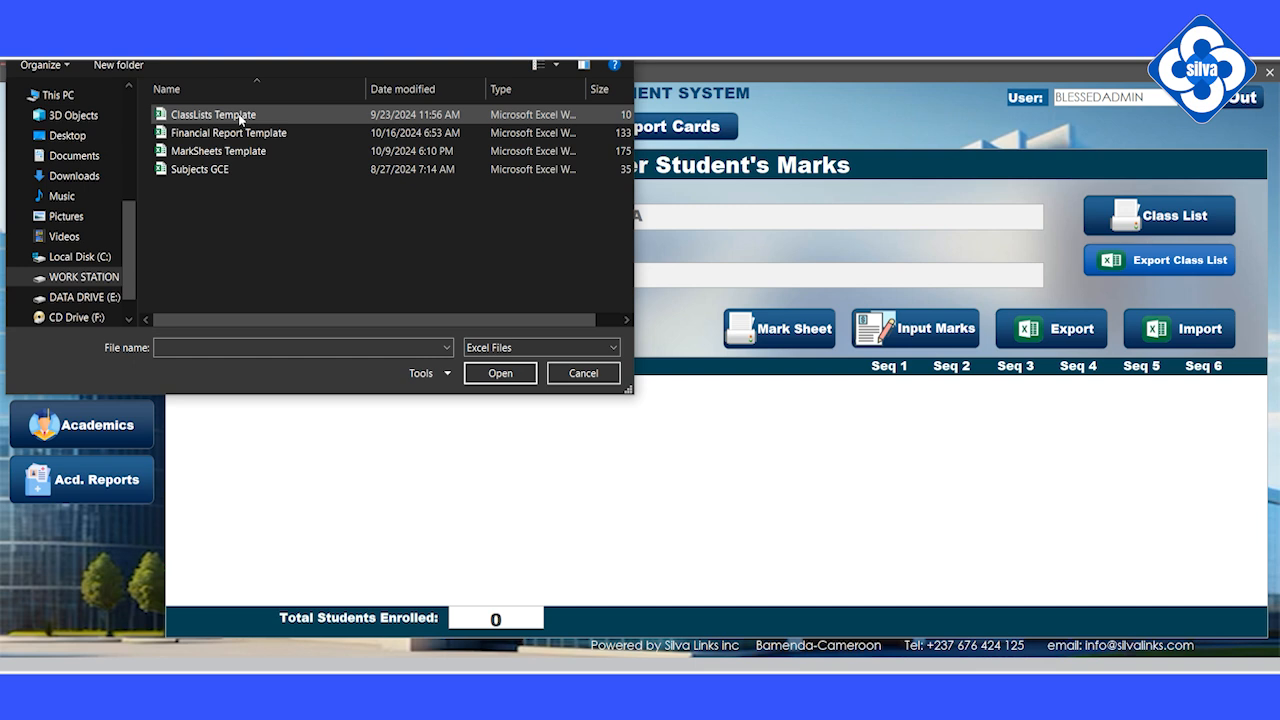
Step: Copy ClassLists Template to the Desktop and export the class list into that copy
{"action": "left_click", "coordinate": [241, 119]}
{"action": "right_click", "coordinate": [242, 121]}
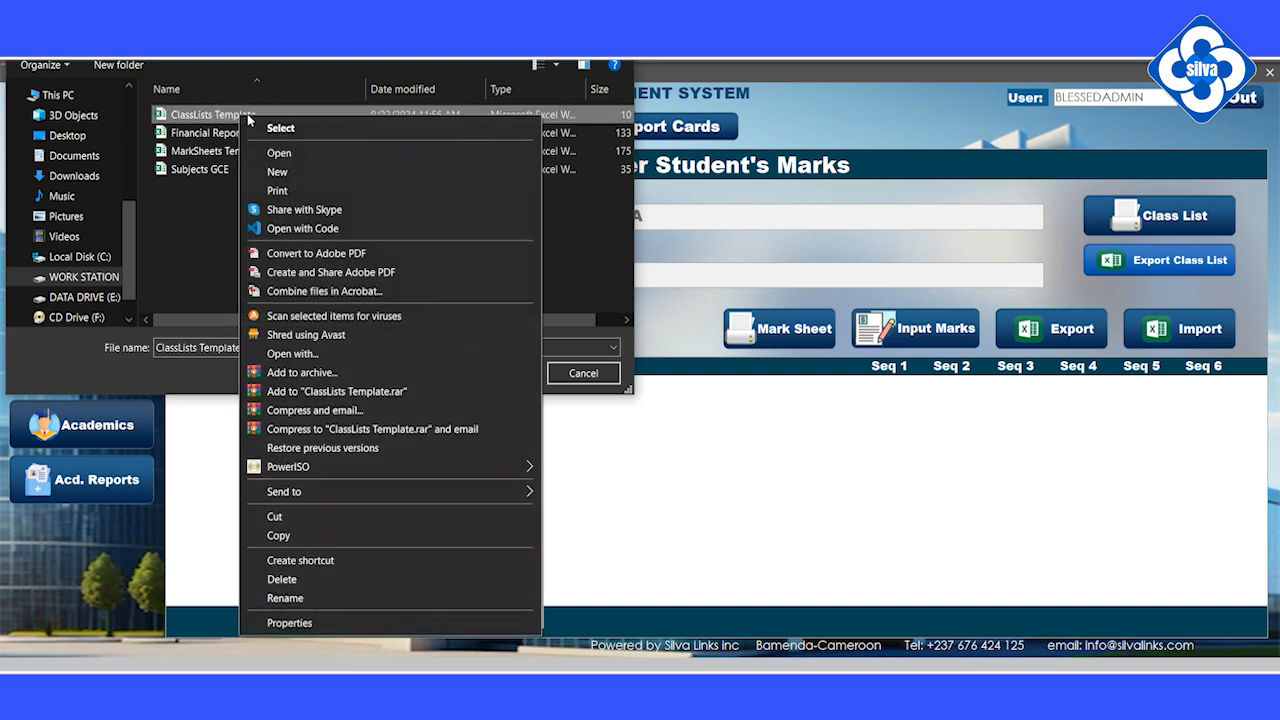
{"action": "left_click", "coordinate": [305, 535]}
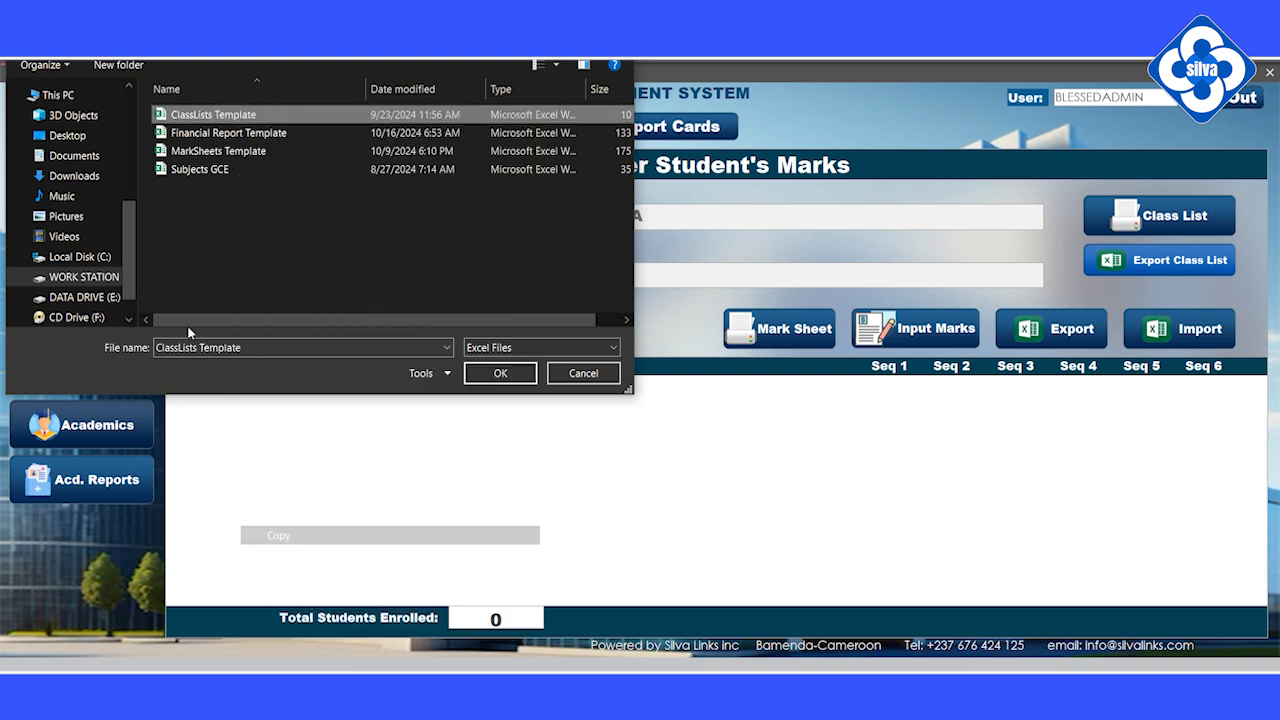
{"action": "left_click", "coordinate": [68, 136]}
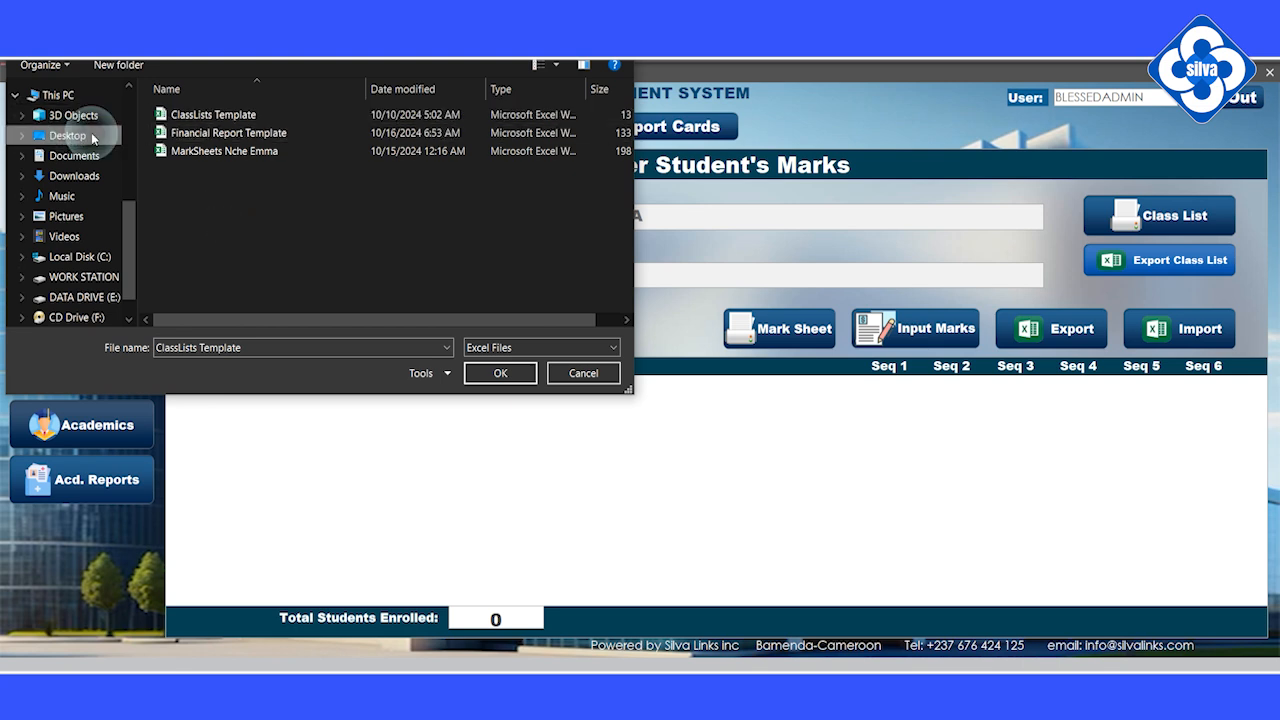
{"action": "left_click", "coordinate": [232, 114]}
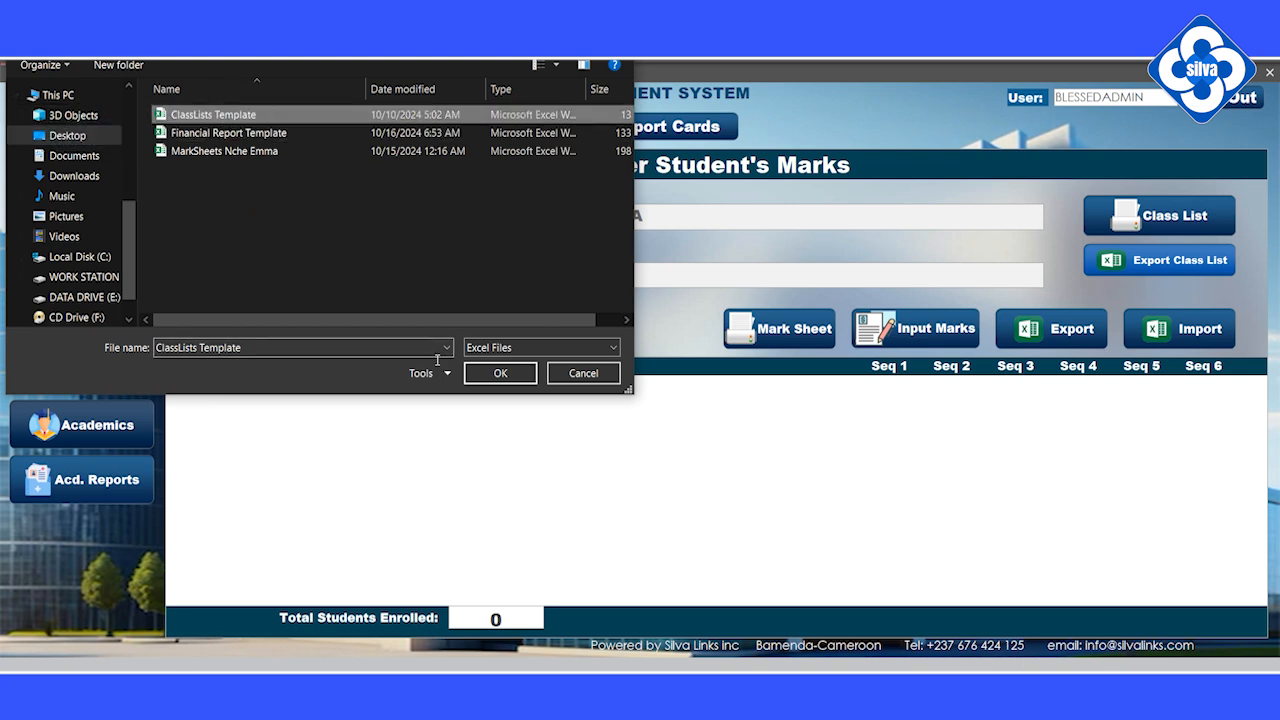
{"action": "left_click", "coordinate": [508, 373]}
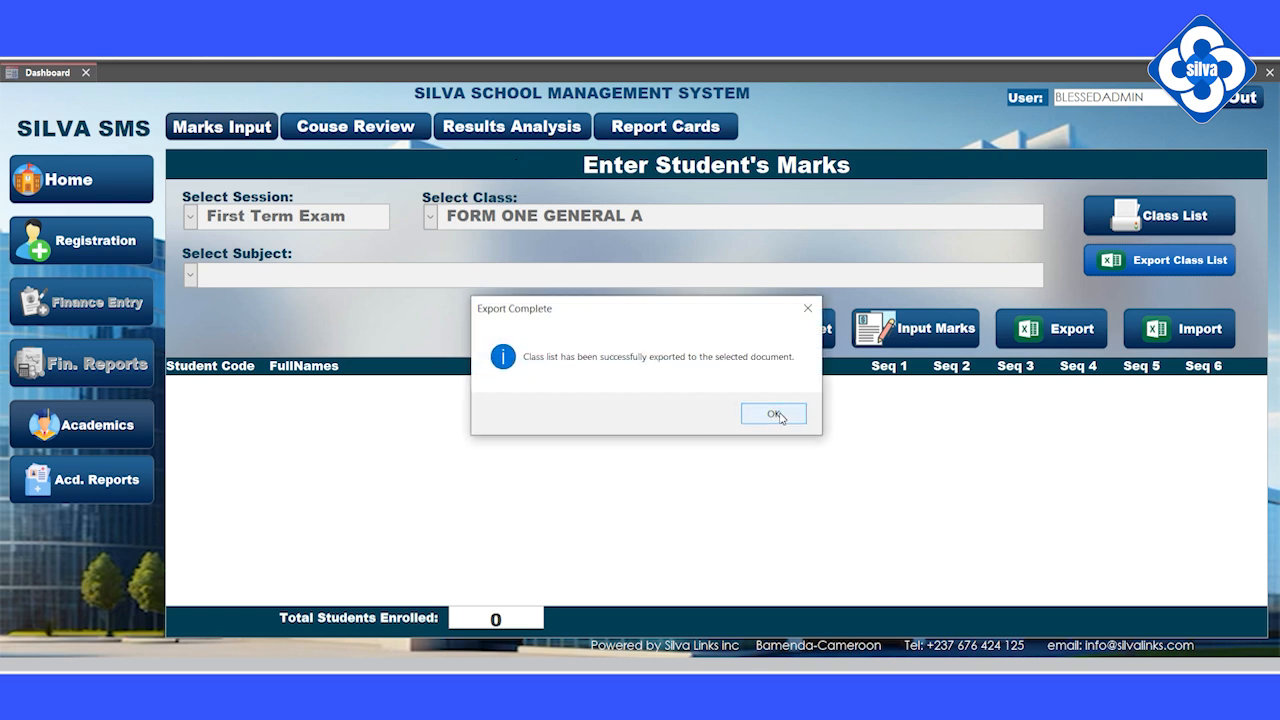
{"action": "left_click", "coordinate": [777, 414]}
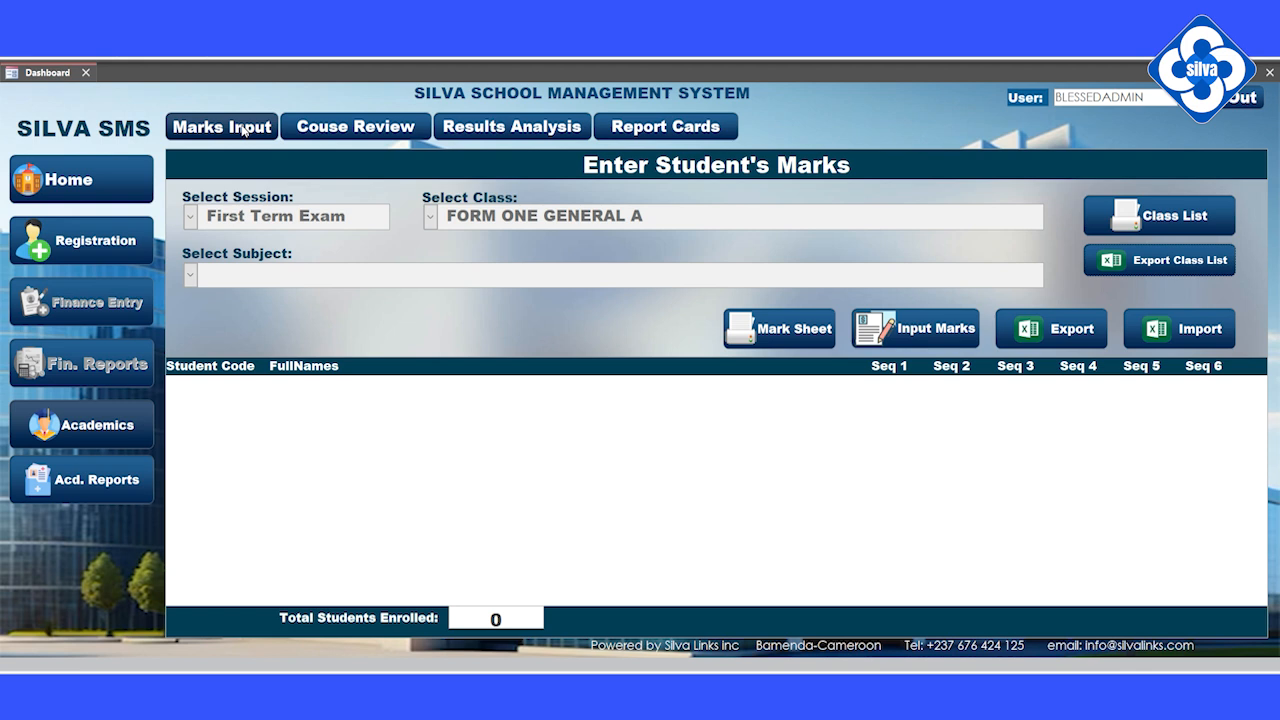
Step: Scroll through the registered students list, then return to an empty Enter Student's Marks form
{"action": "left_click", "coordinate": [72, 244]}
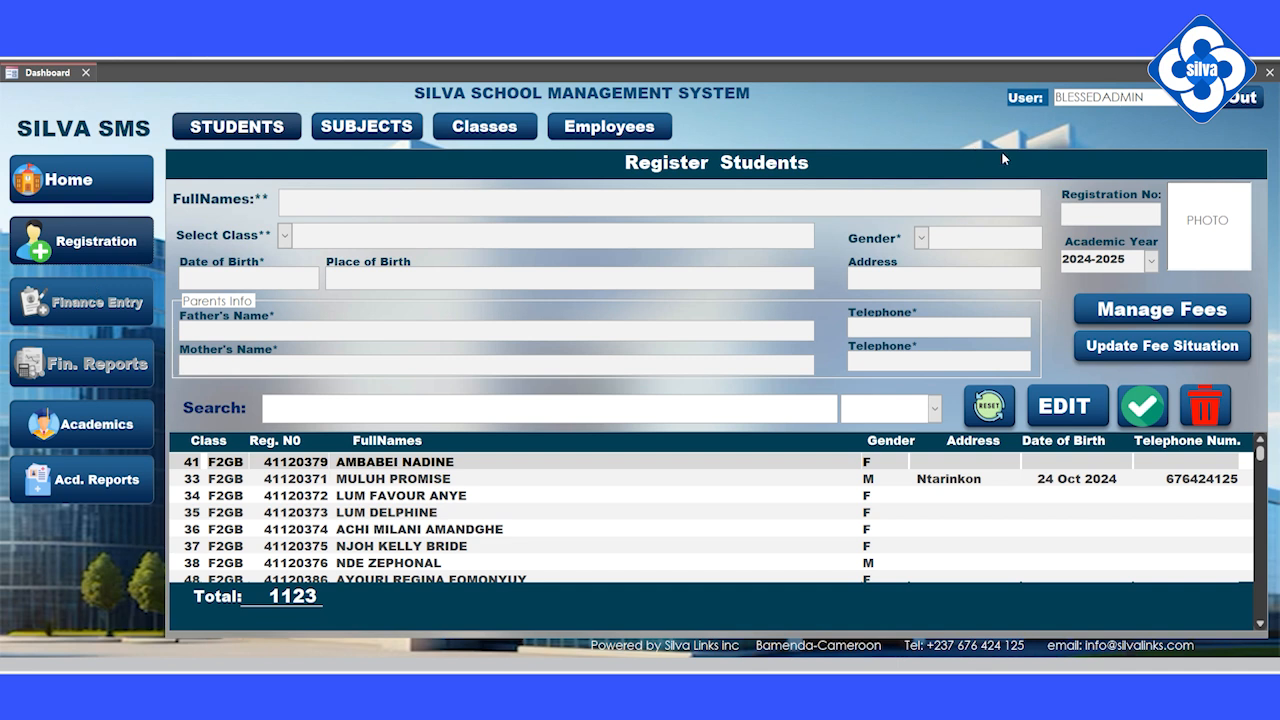
{"action": "scroll", "coordinate": [343, 444], "scroll_direction": "down", "scroll_amount": 2}
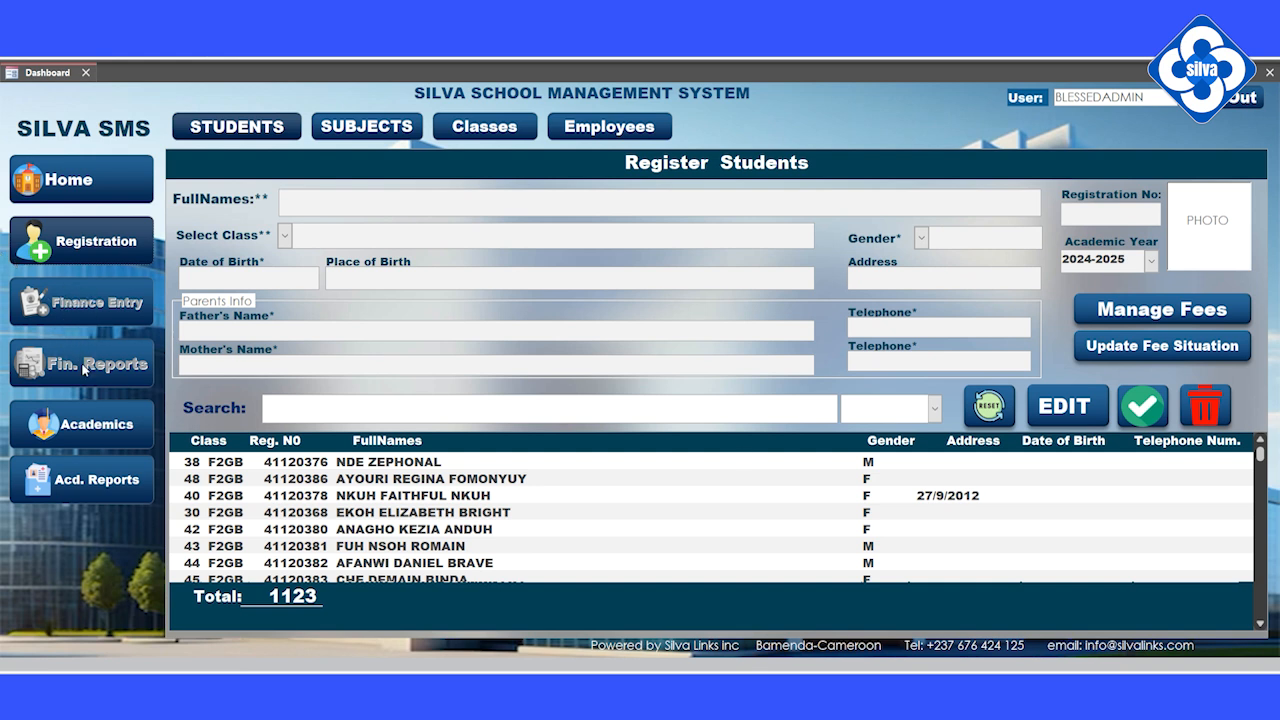
{"action": "left_click", "coordinate": [111, 424]}
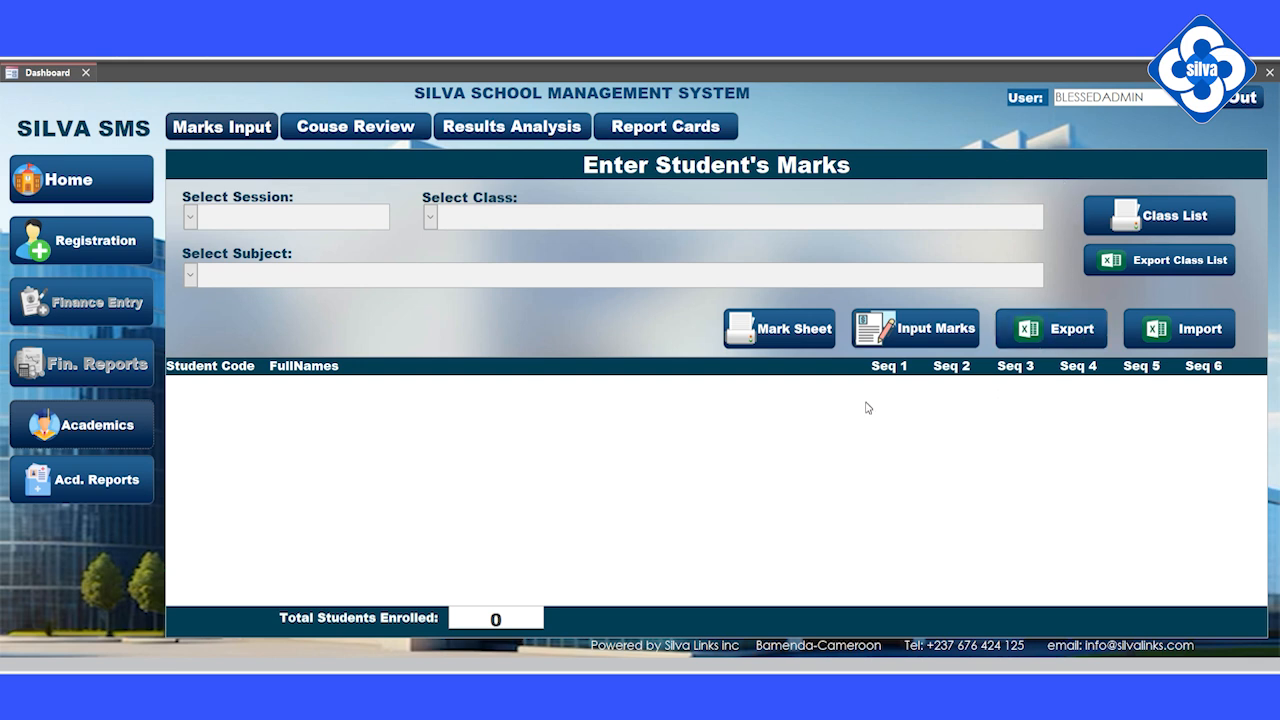
Step: Choose First Term Exam and FORM FOUR ACCOUNTING, then try importing and dismiss the missing-subject-code error
{"action": "left_click", "coordinate": [190, 275]}
{"action": "left_click", "coordinate": [190, 217]}
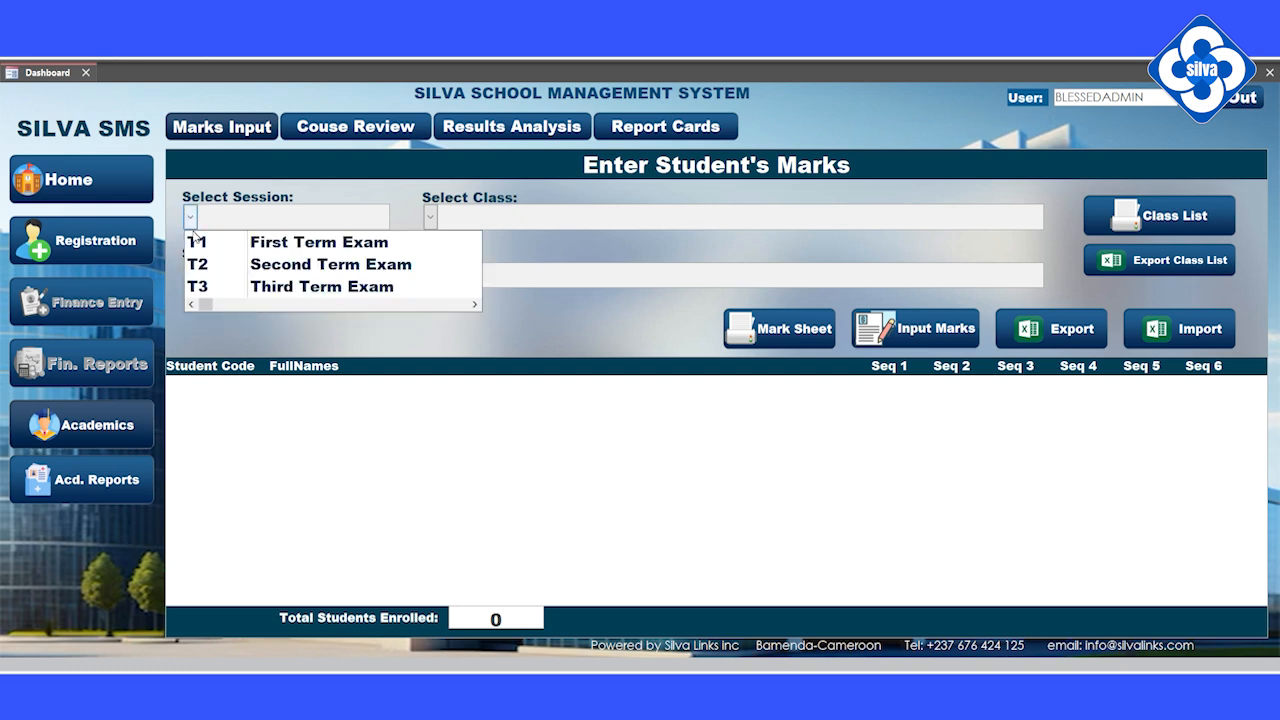
{"action": "left_click", "coordinate": [196, 242]}
{"action": "left_click", "coordinate": [430, 217]}
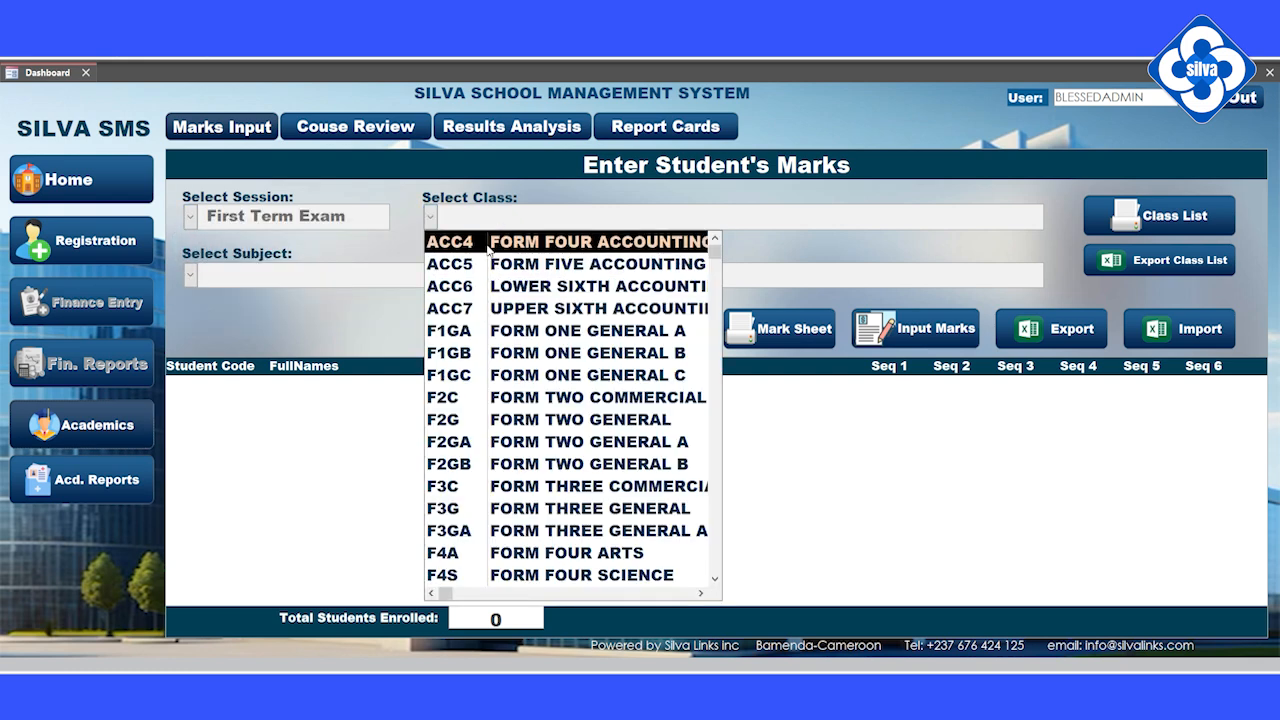
{"action": "left_click", "coordinate": [488, 243]}
{"action": "left_click", "coordinate": [190, 275]}
{"action": "left_click", "coordinate": [190, 275]}
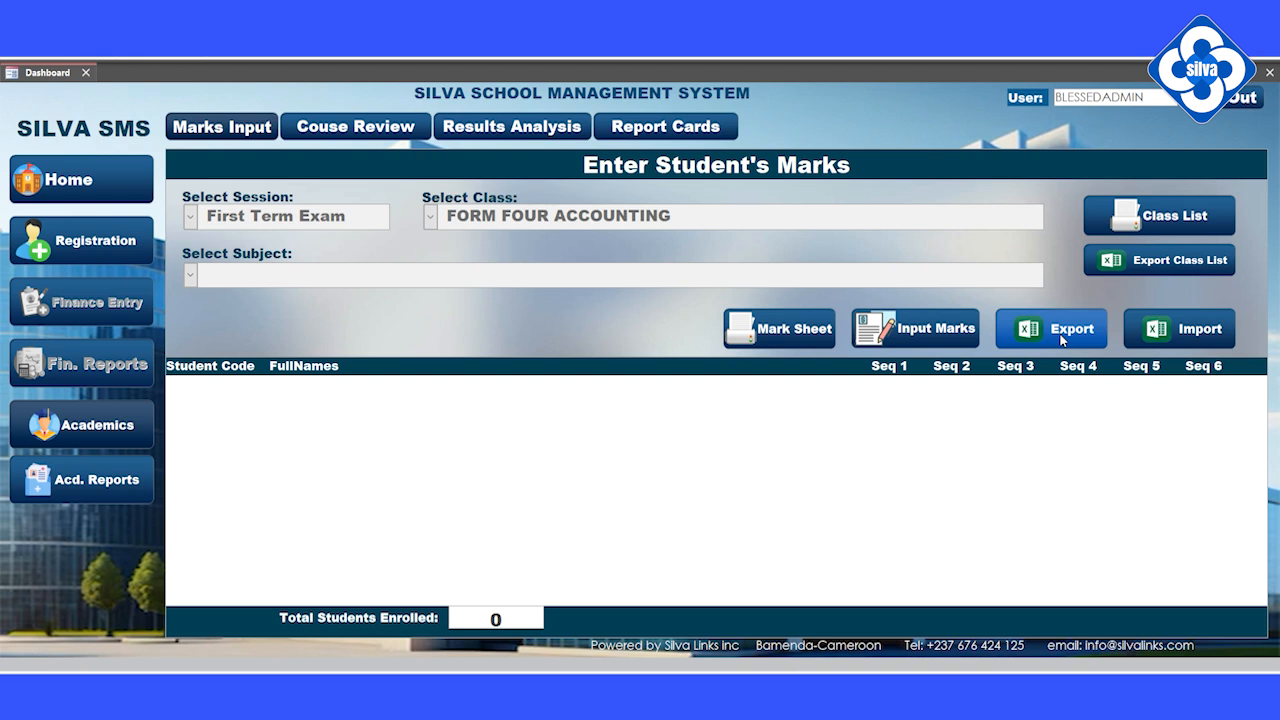
{"action": "left_click", "coordinate": [1199, 330]}
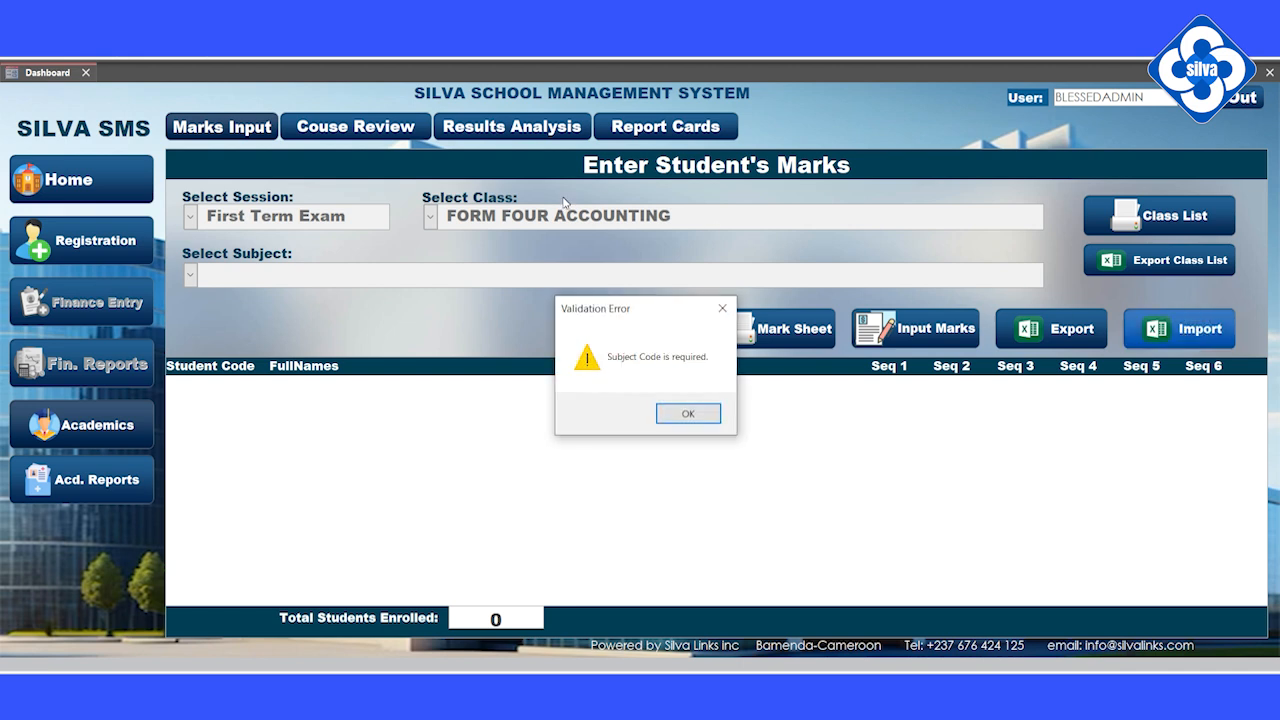
{"action": "left_click", "coordinate": [686, 411]}
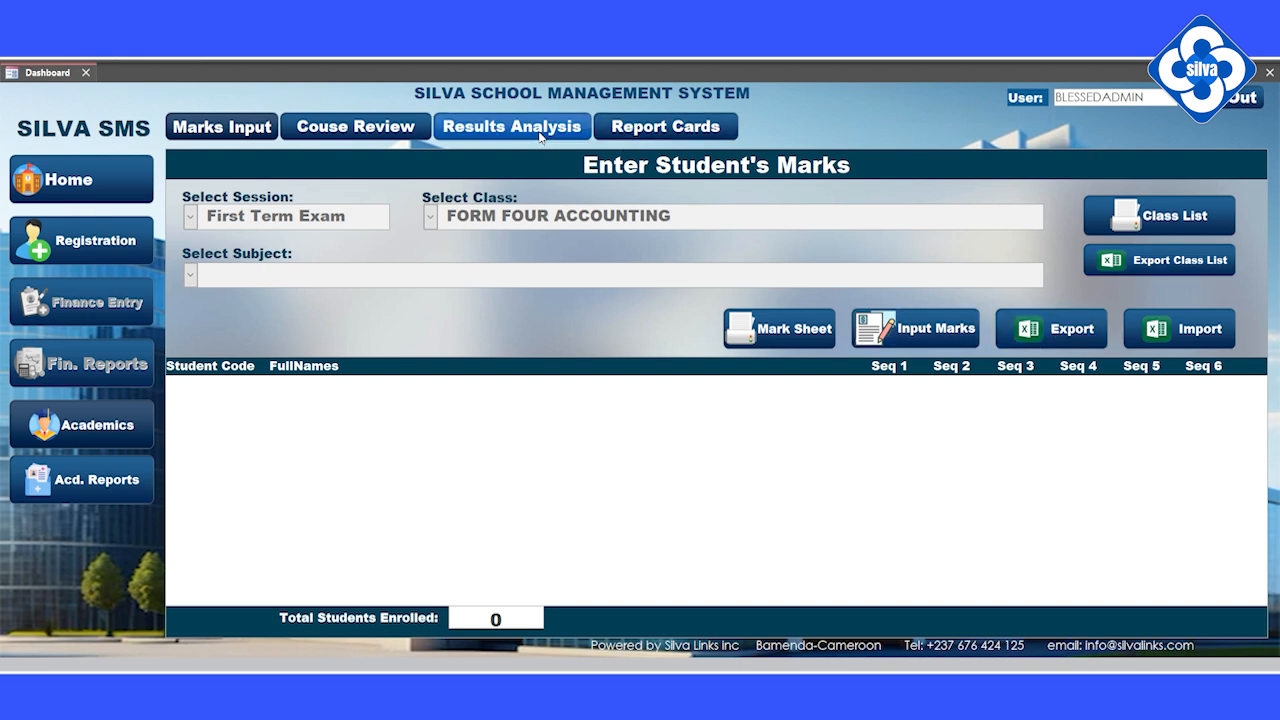
Step: Return to the Register Students page listing all 1123 enrolled students
{"action": "left_click", "coordinate": [78, 246]}
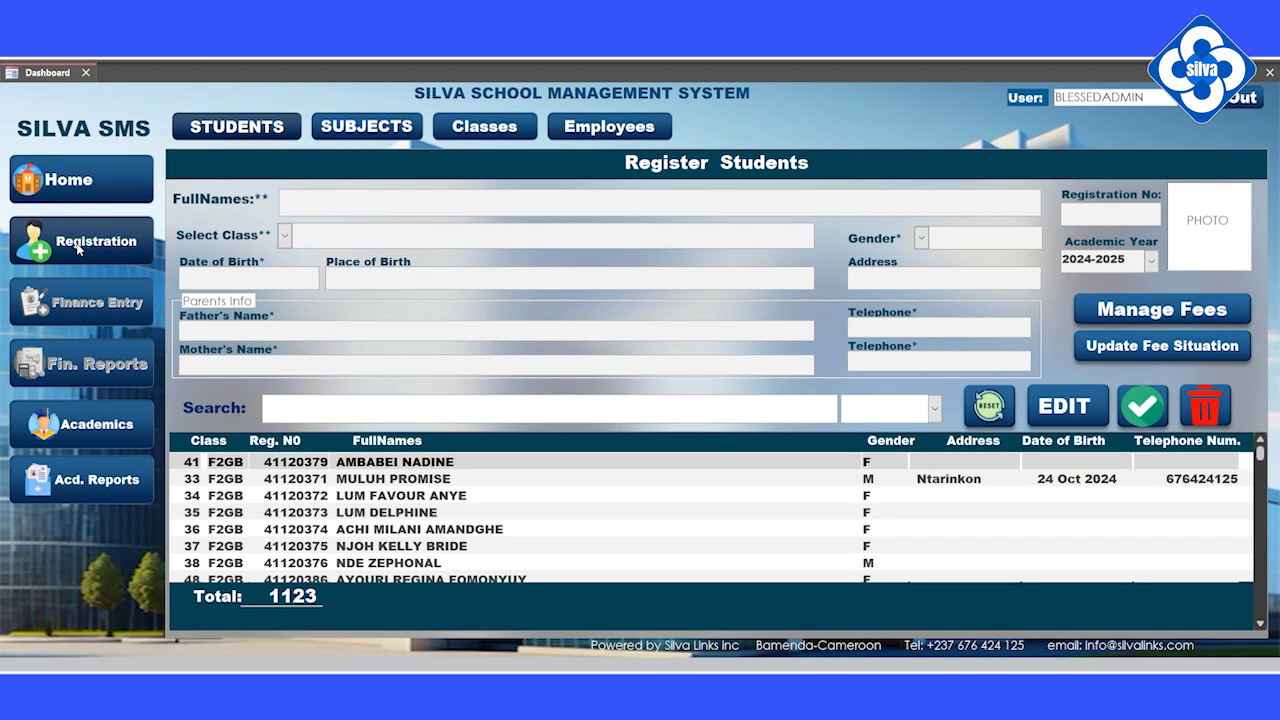